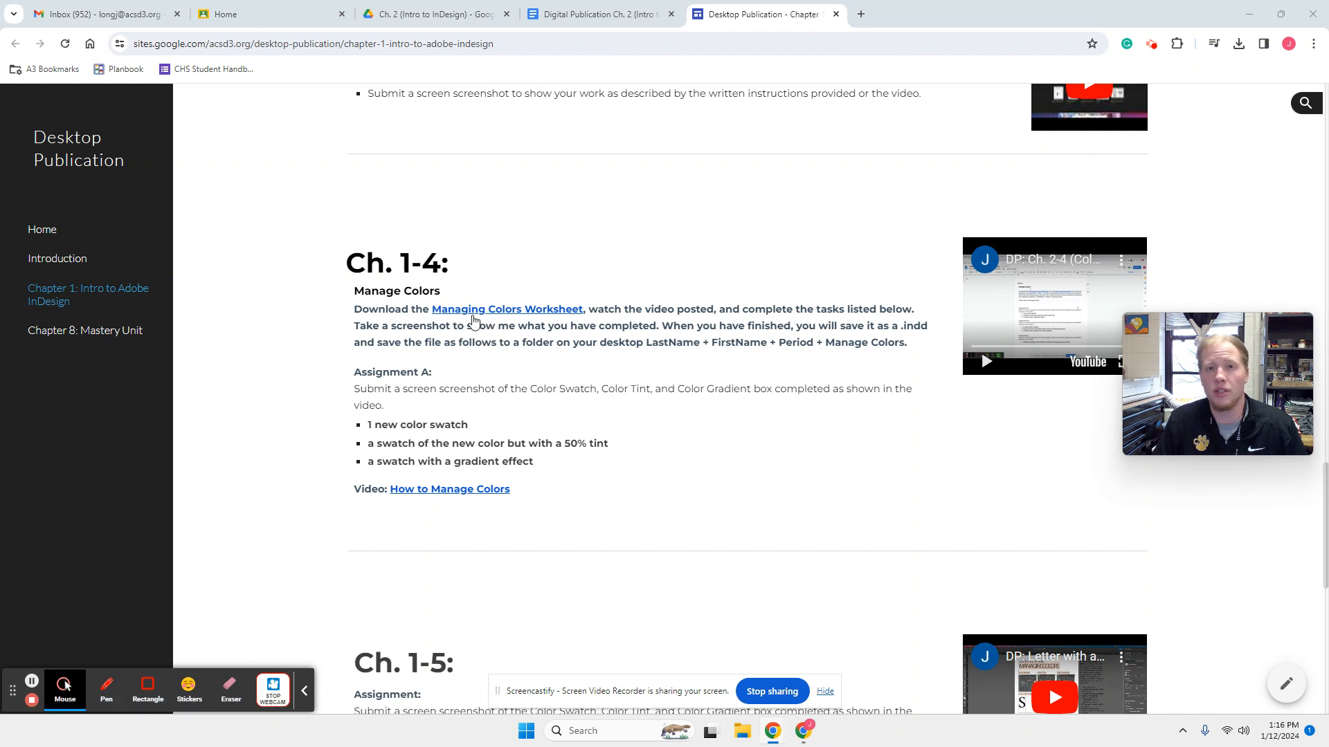
- Open the Managing Colors Worksheet linked under Ch. 1-4 and download the .indd file from Google Drive
click(512, 309)
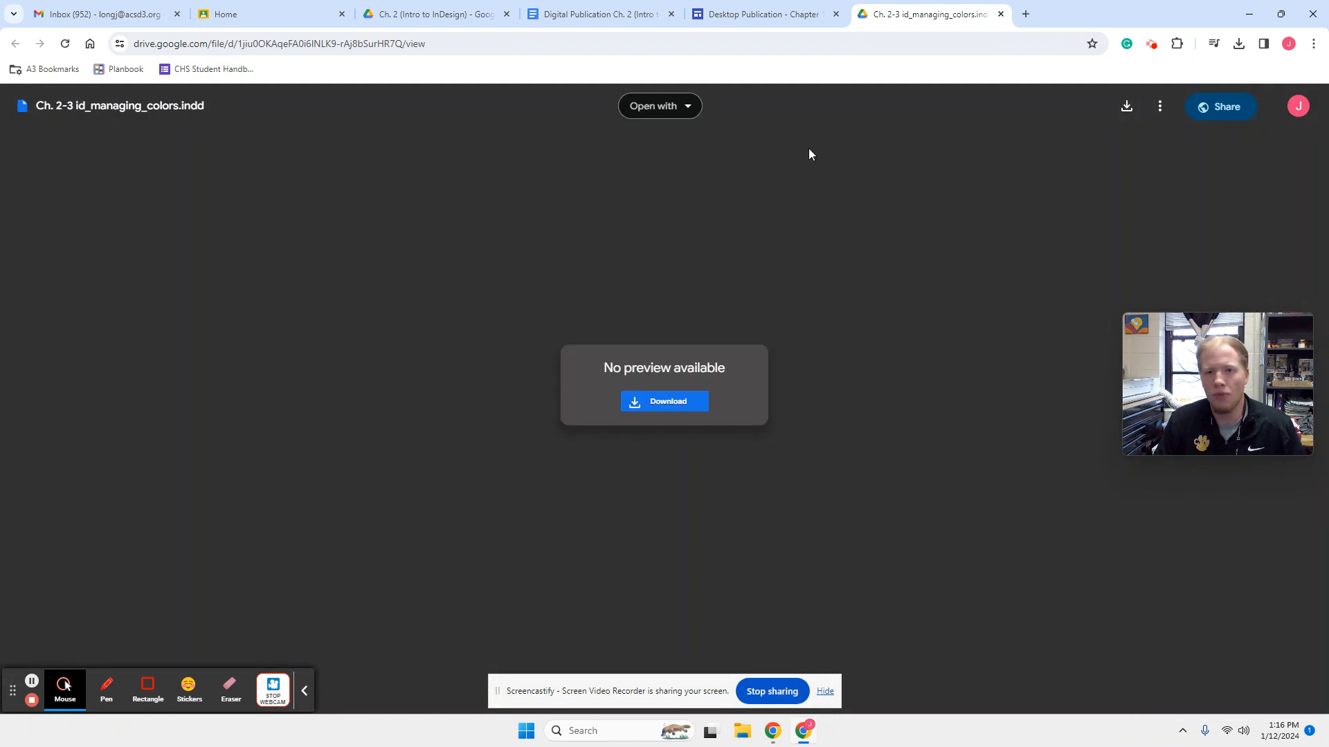
click(1132, 112)
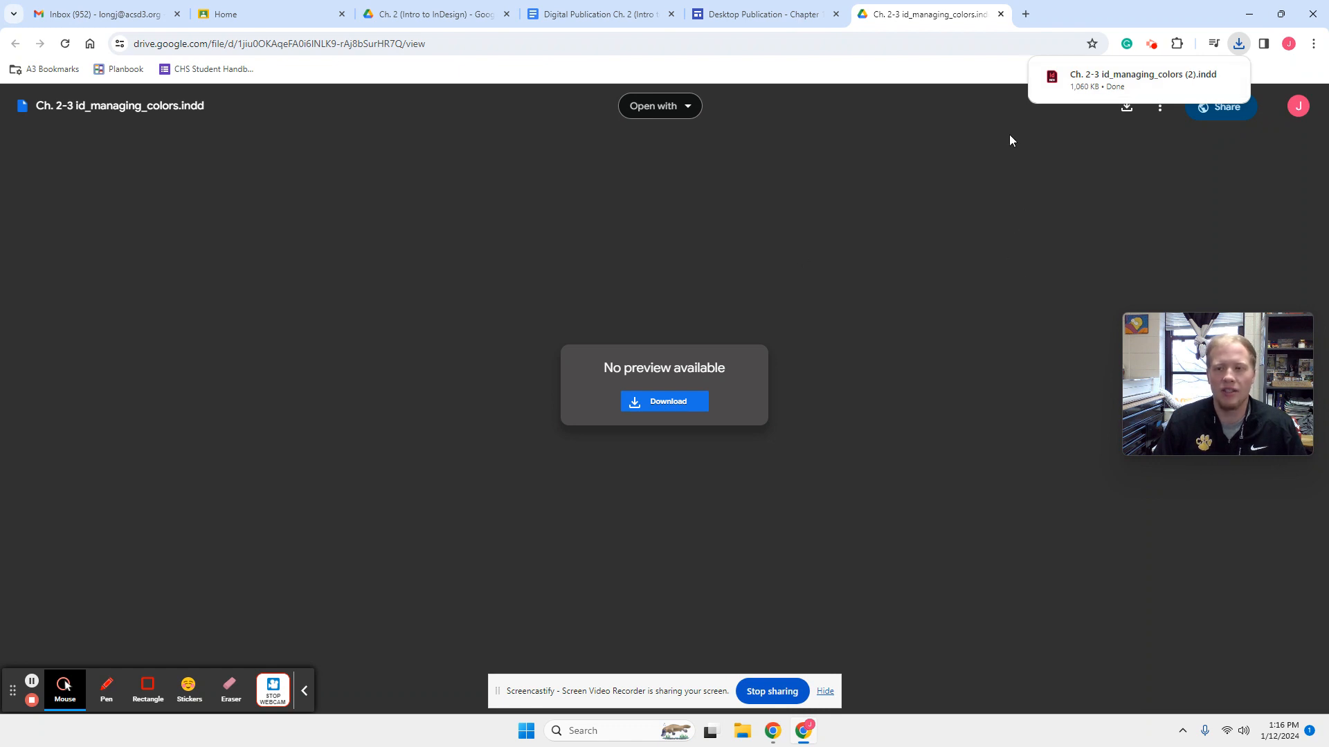
click(761, 16)
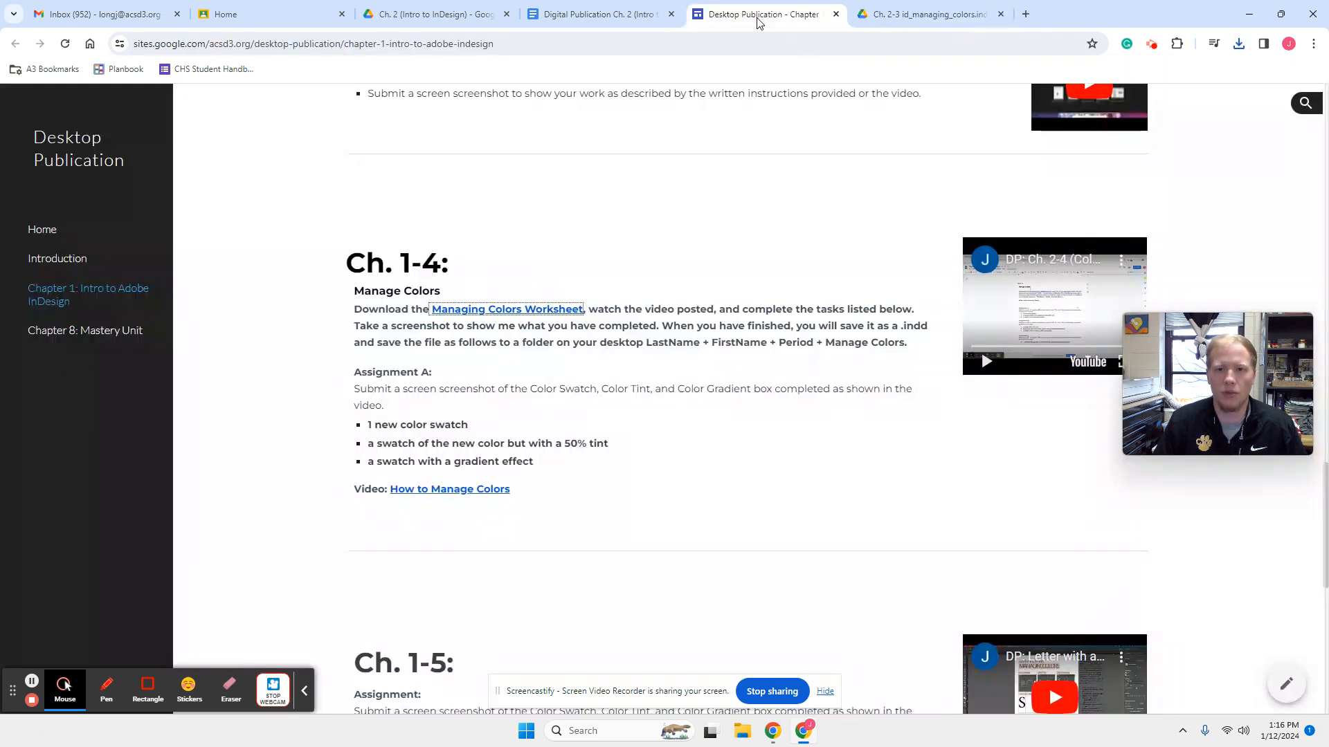
click(920, 13)
- Open the downloaded Ch. 2-3 id_managing_colors (2).indd in InDesign and skip replacing the missing fonts
click(1238, 44)
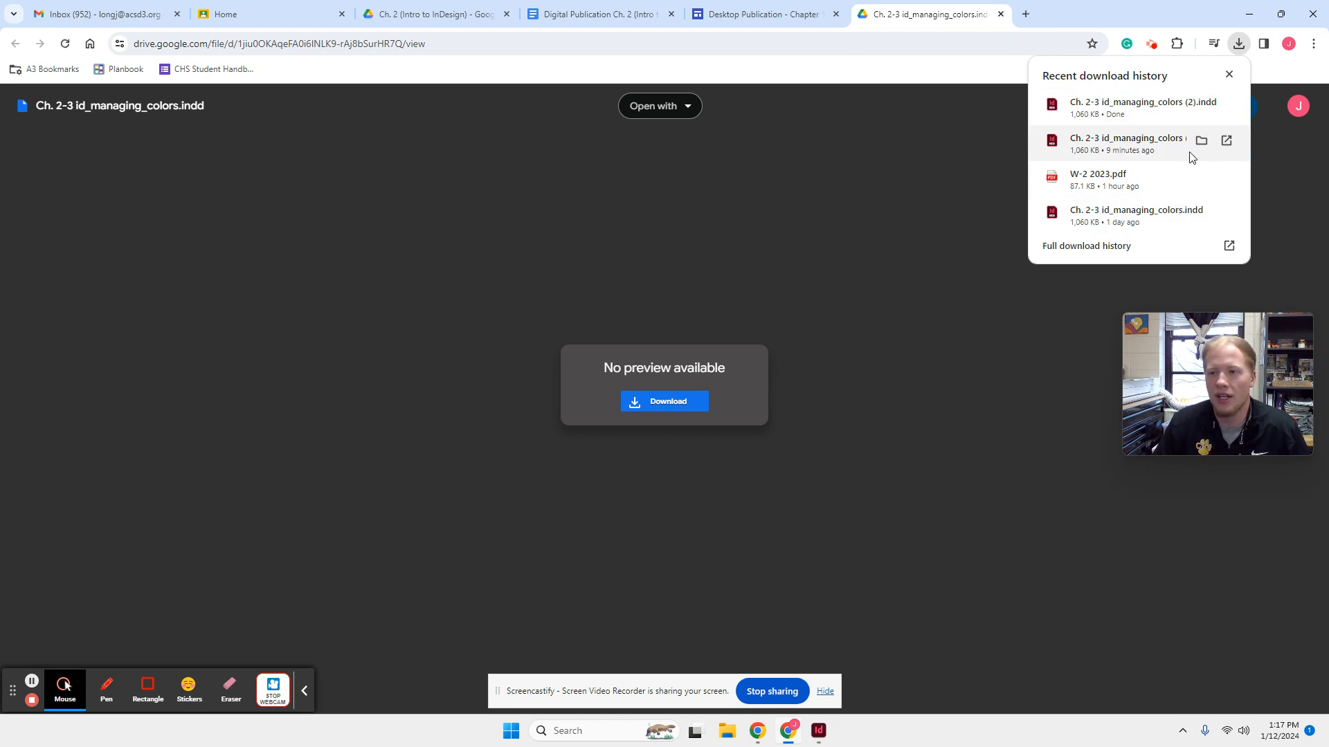
click(1128, 119)
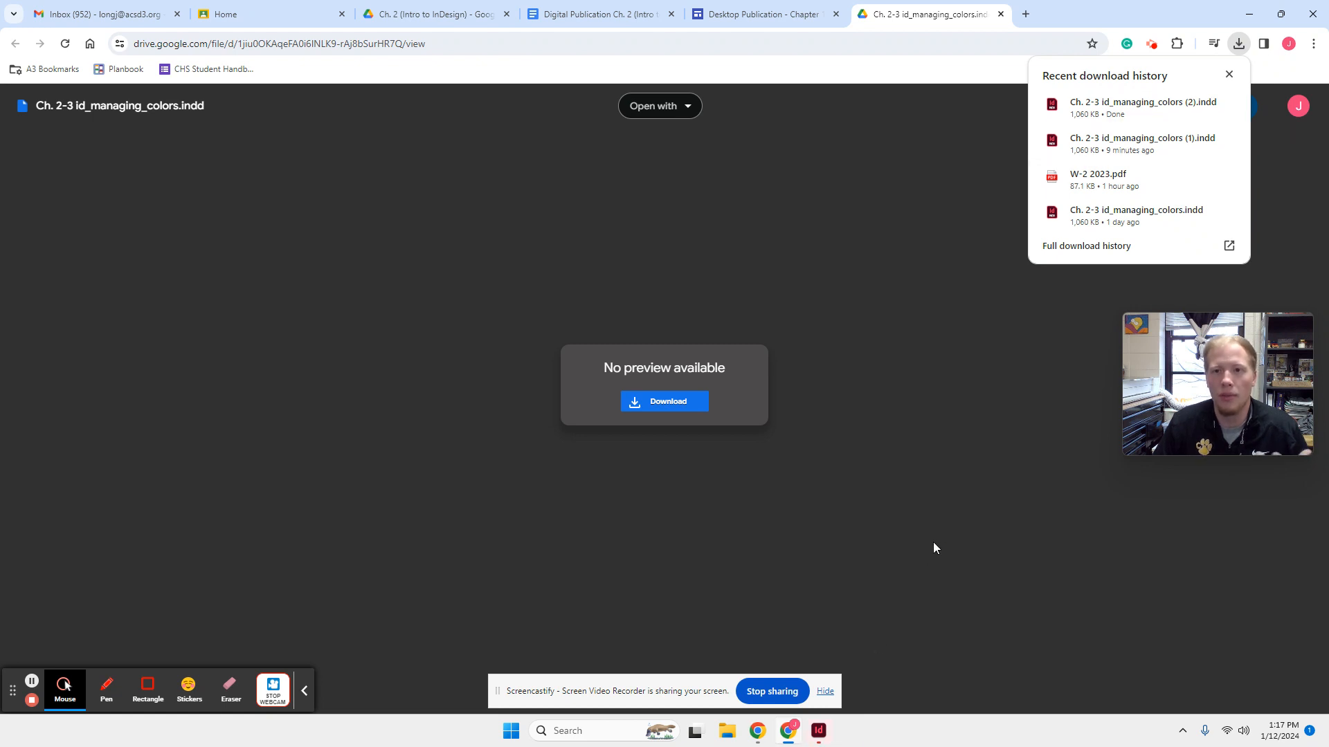
click(755, 14)
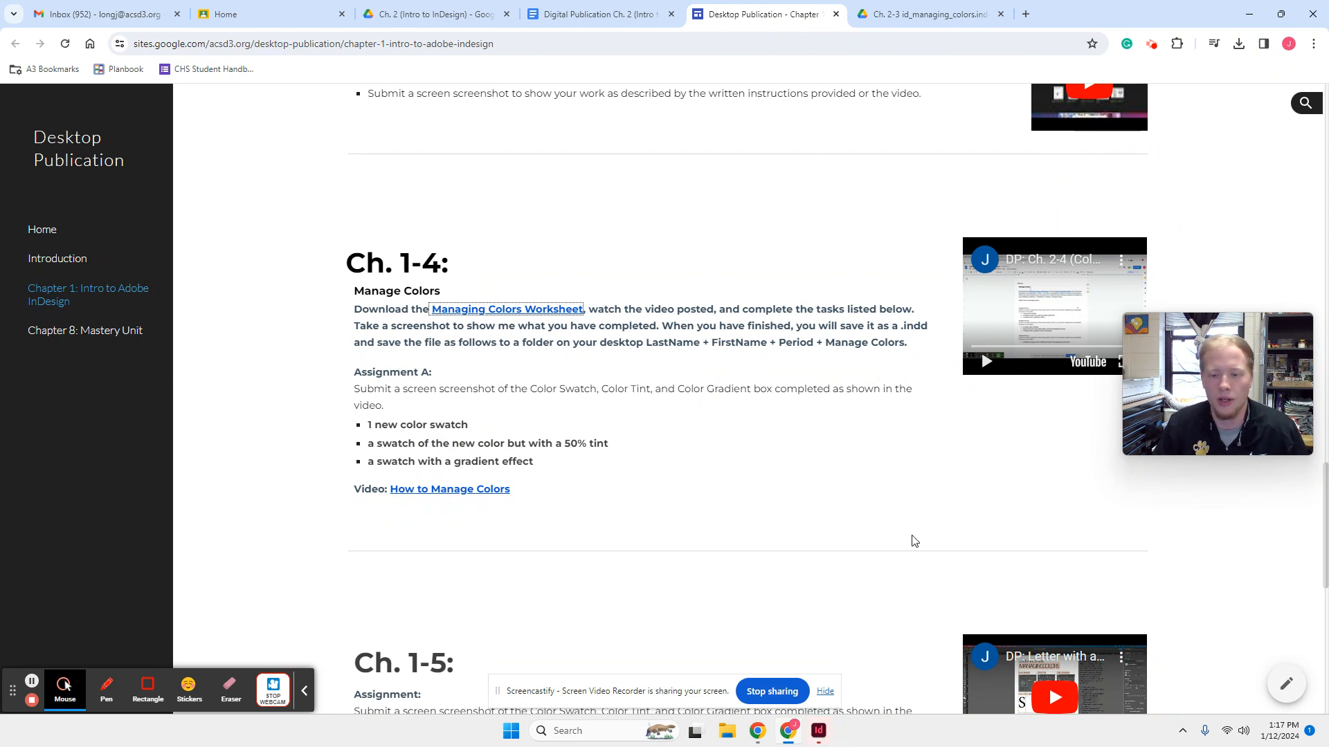
click(829, 729)
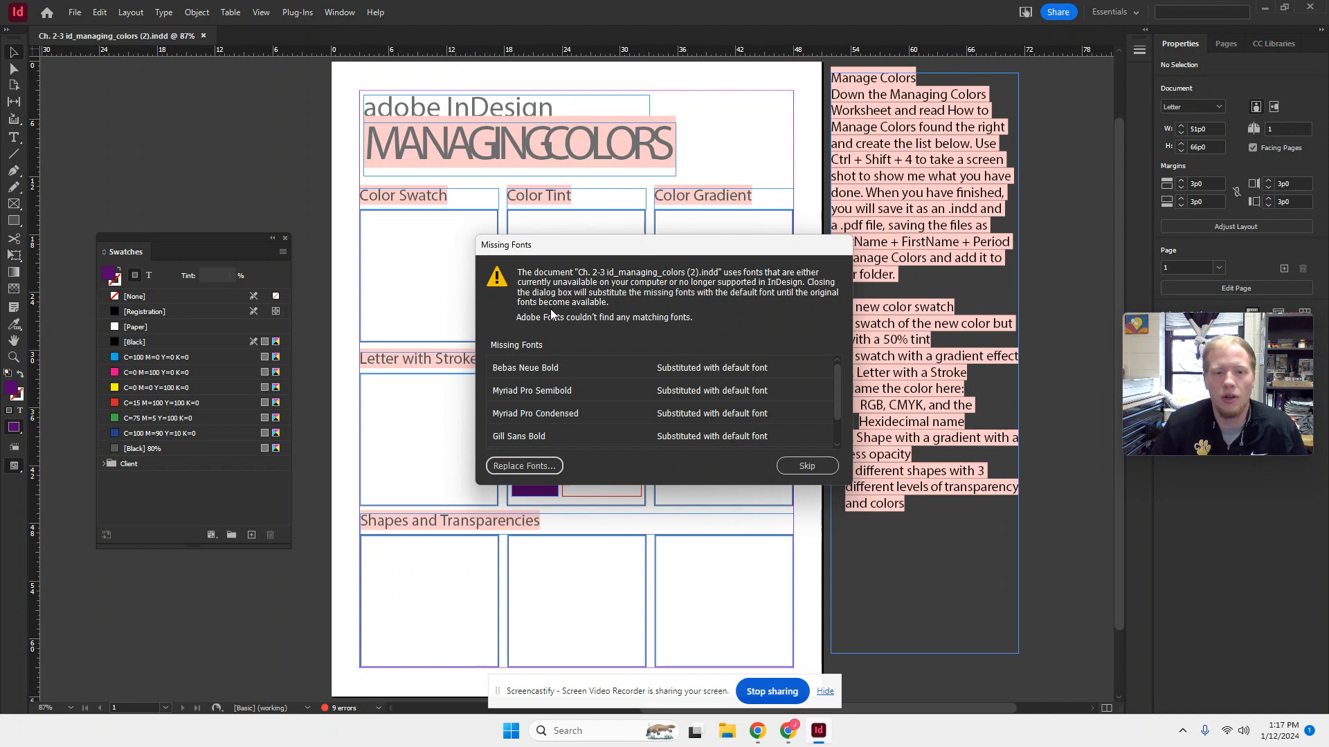
click(787, 468)
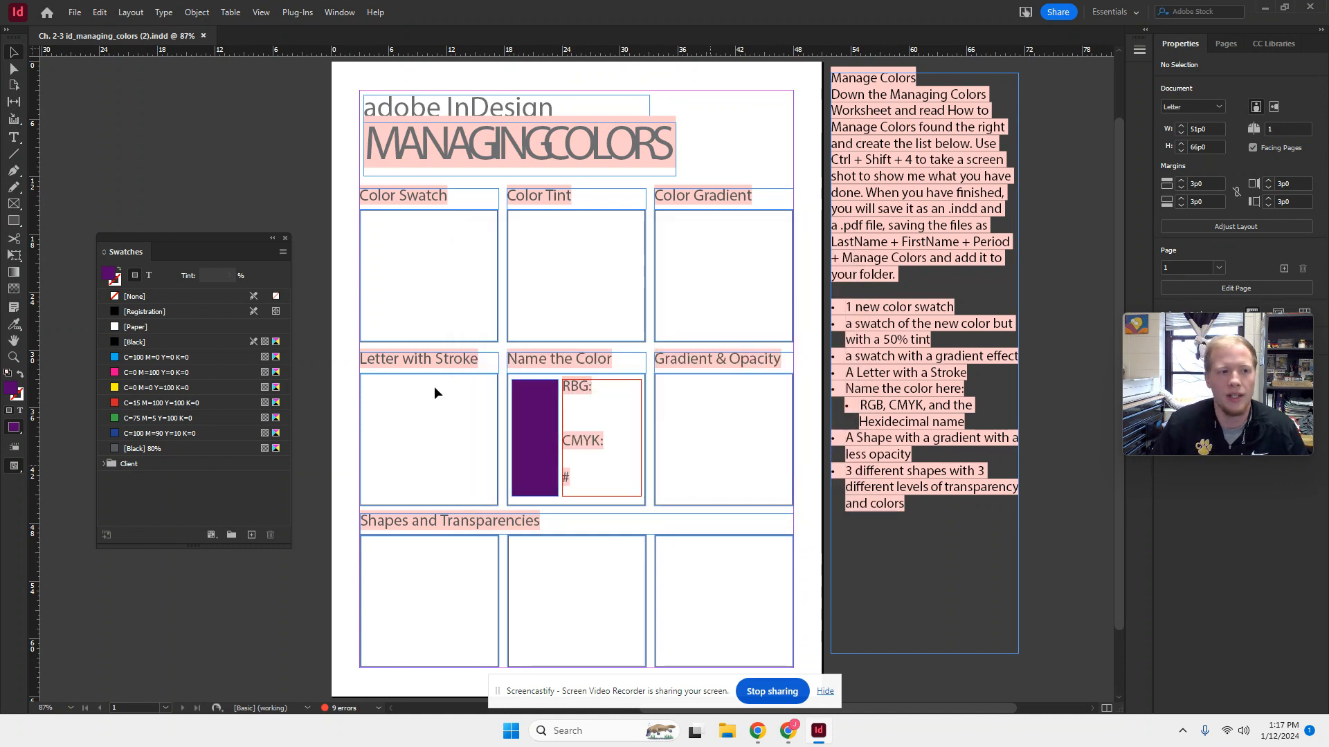
- Close the floating Swatches panel and reset the Essentials workspace
click(284, 238)
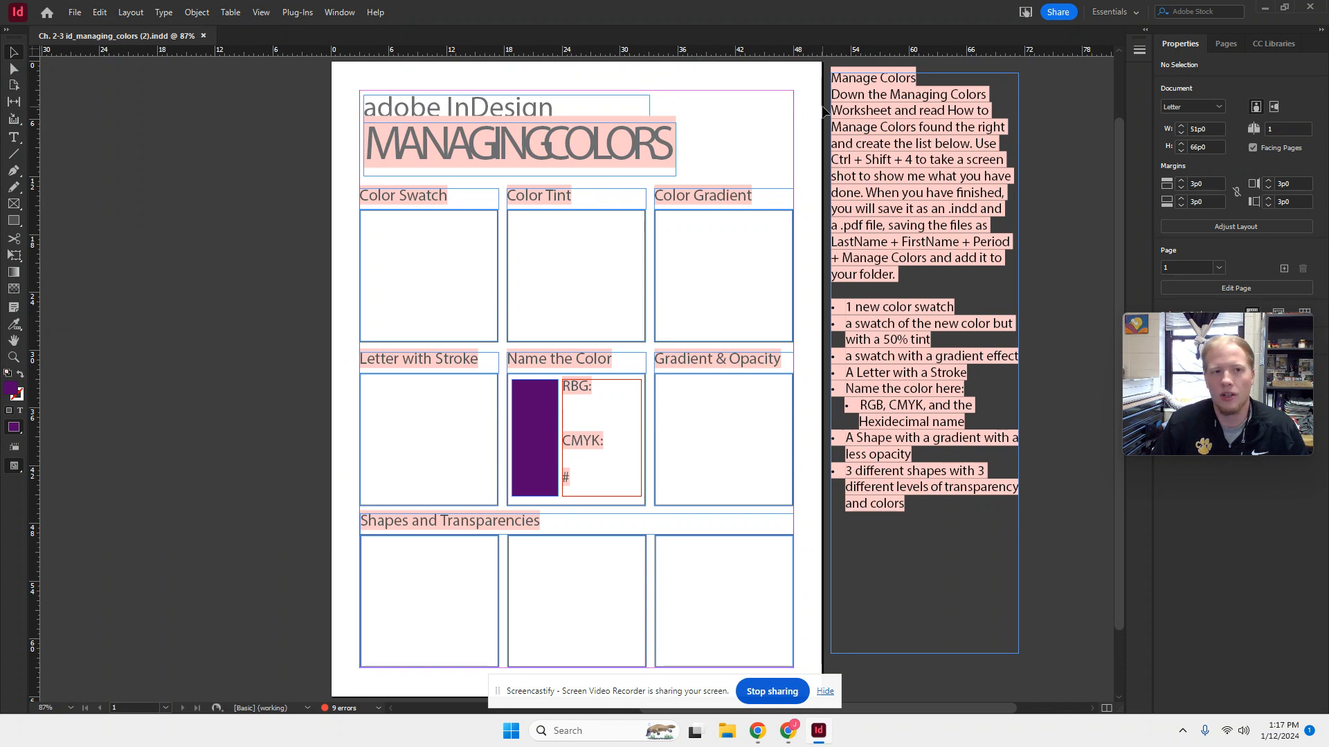
click(336, 13)
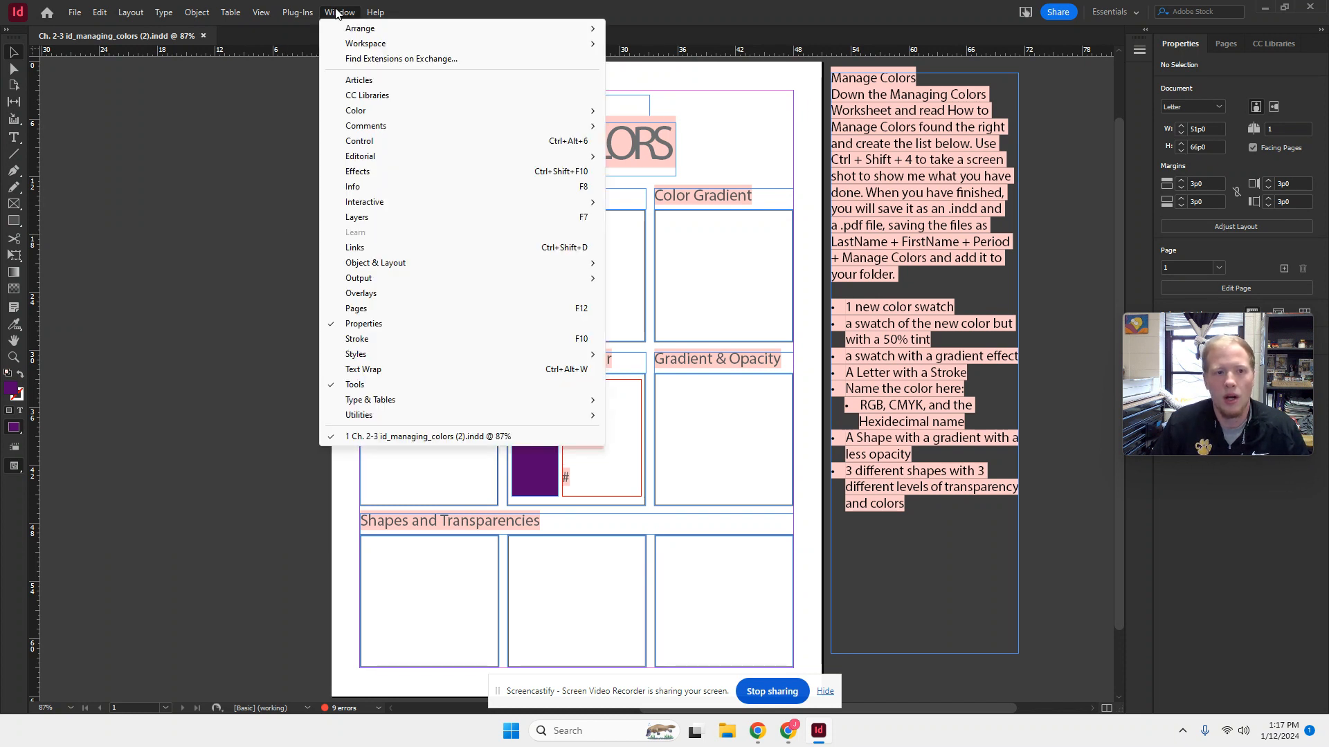
mouse_move(343, 44)
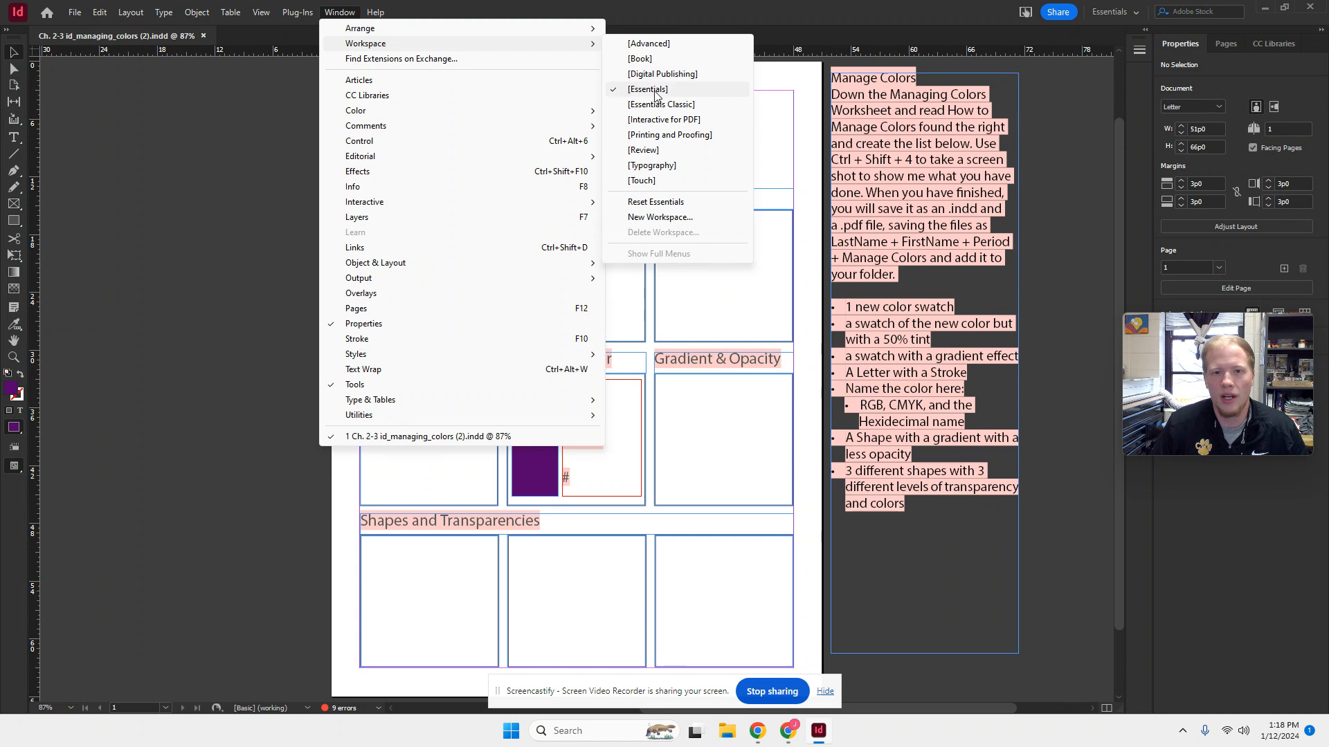
mouse_move(579, 47)
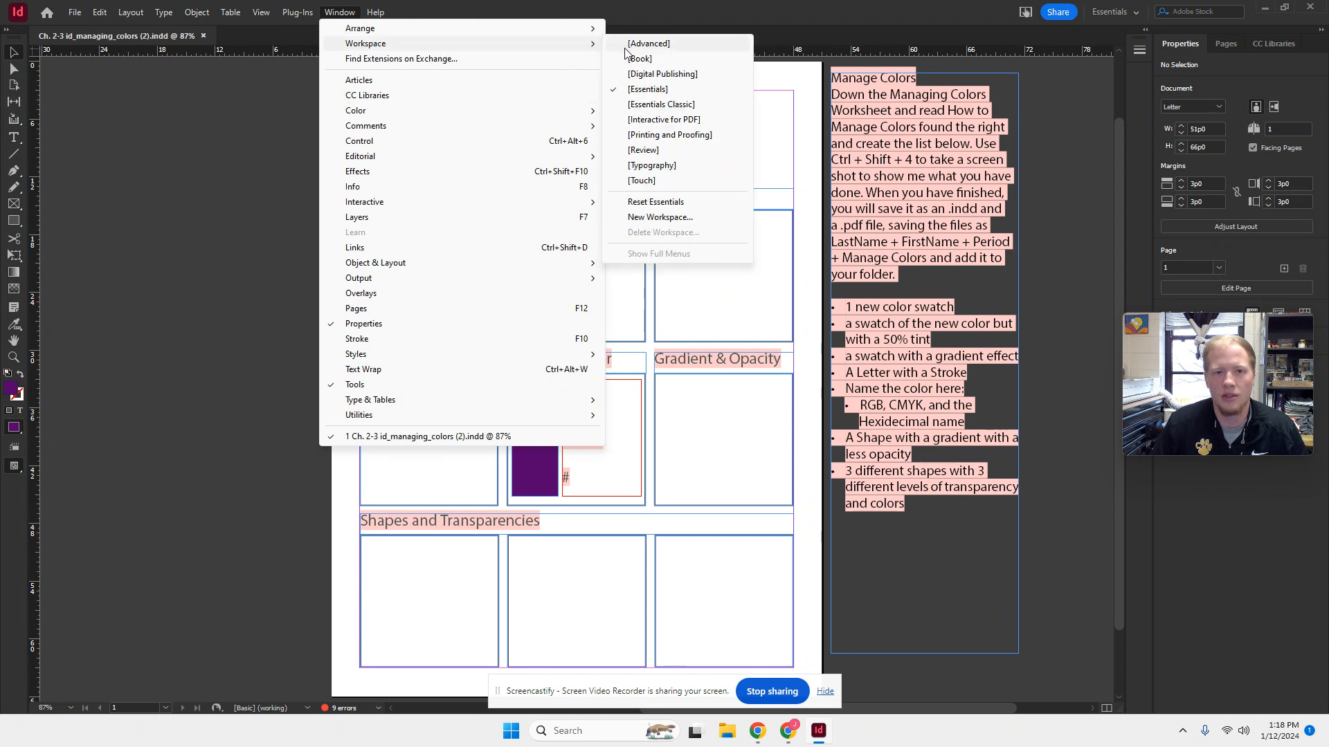
click(650, 203)
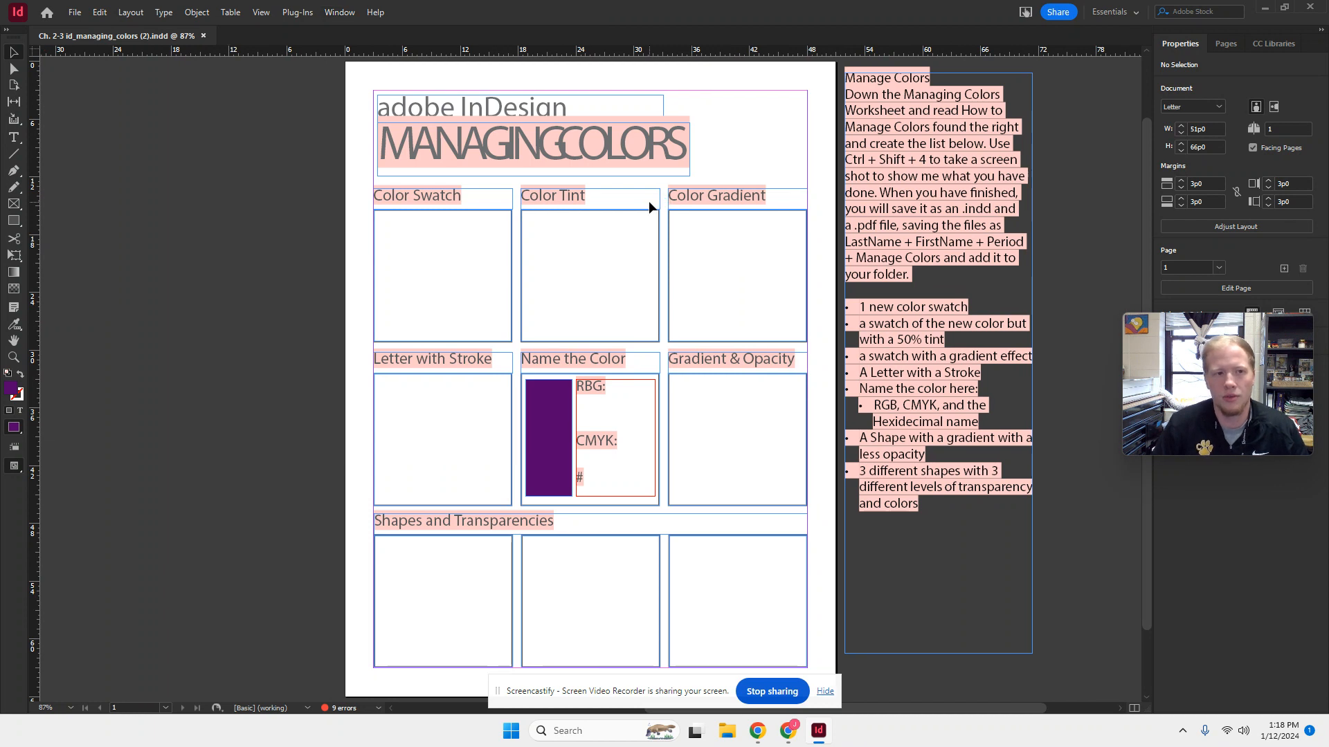
- Show the Color panel, float it beside the worksheet page, and collapse the Stroke panel
click(338, 14)
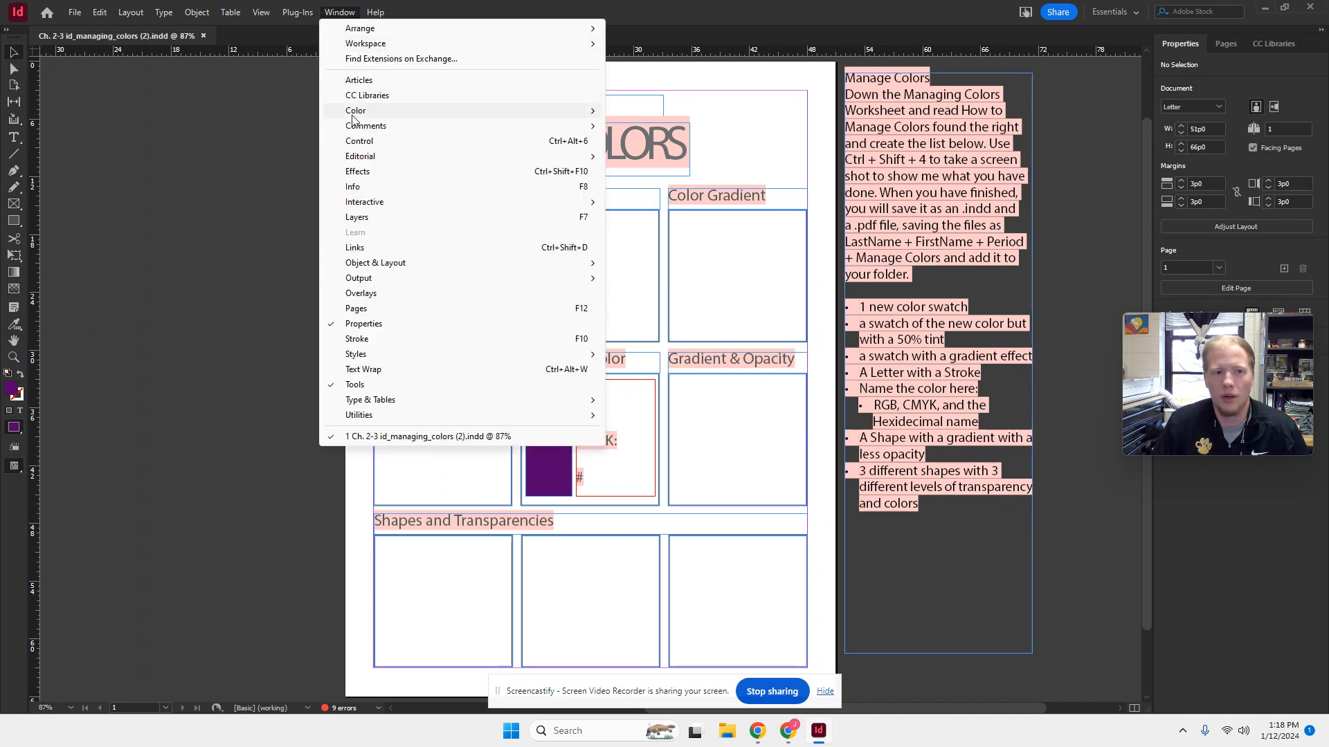
mouse_move(377, 117)
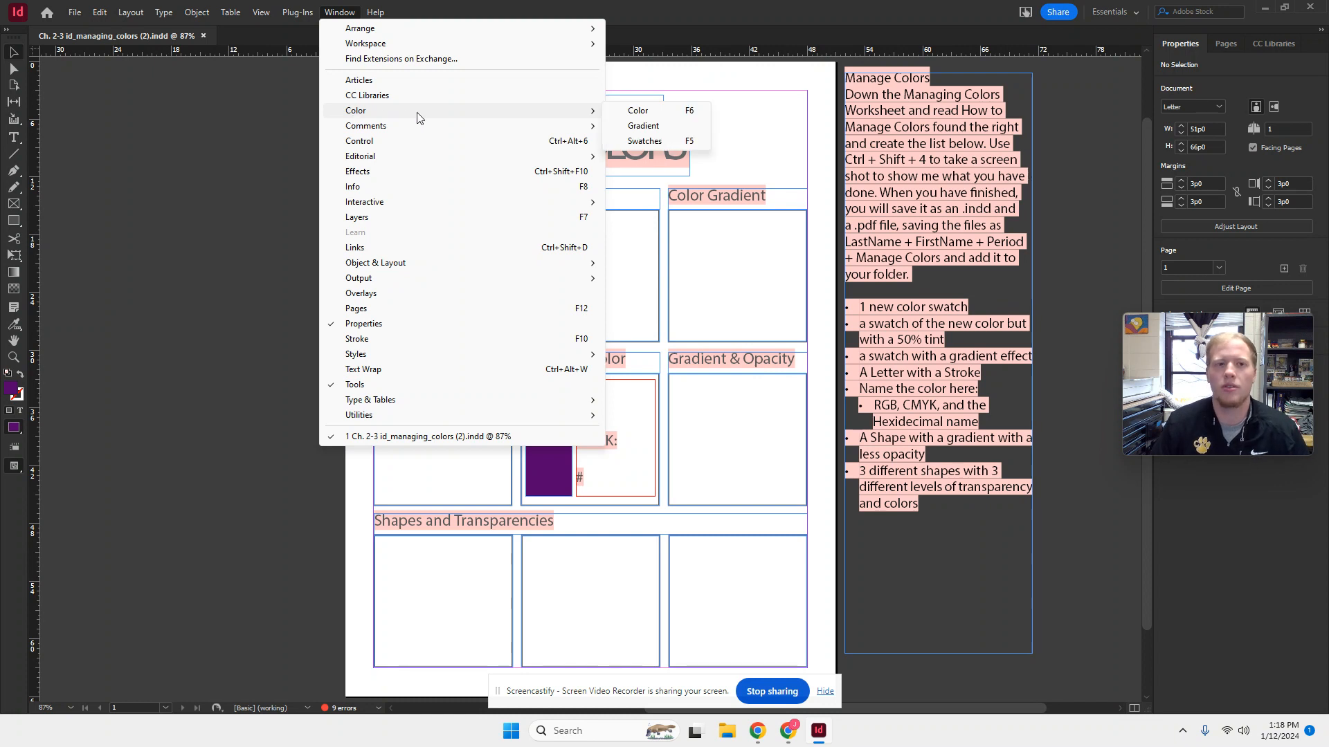
click(687, 111)
mouse_move(1021, 43)
mouse_down()
mouse_move(415, 169)
mouse_move(138, 154)
mouse_up()
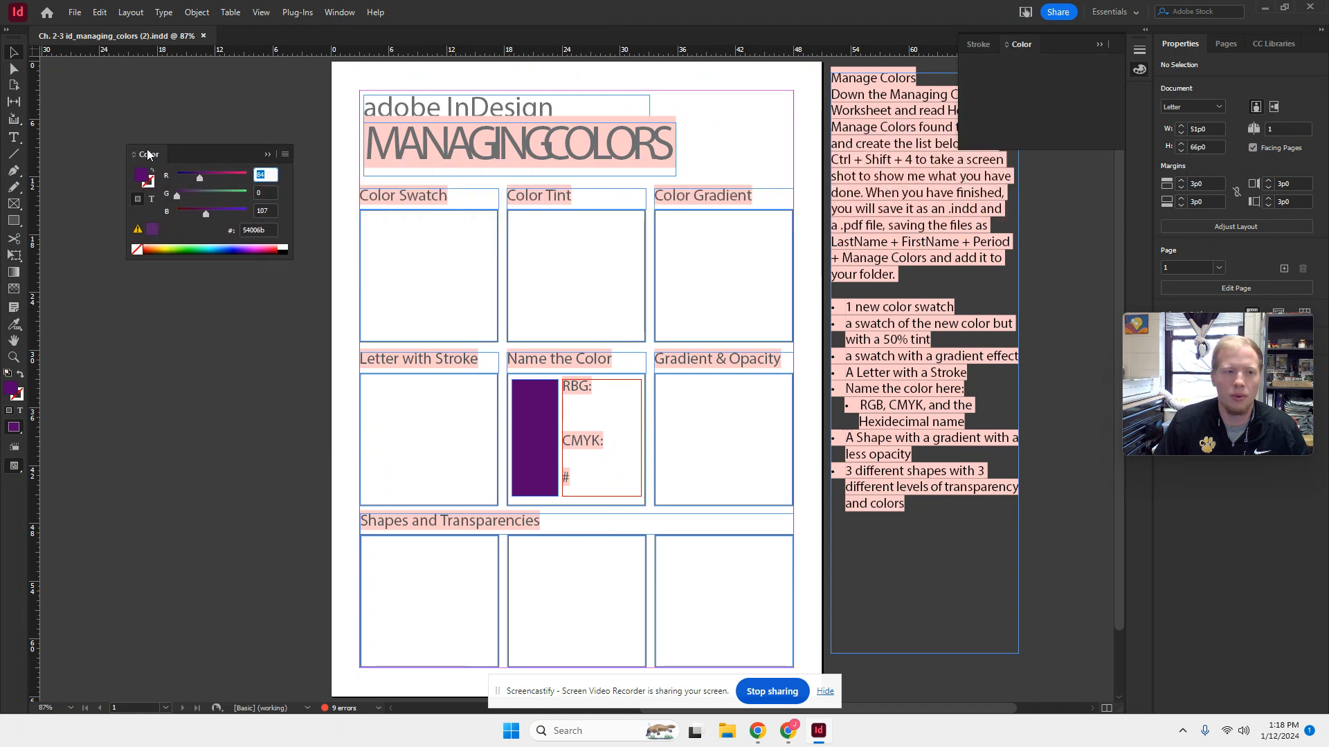
click(1099, 43)
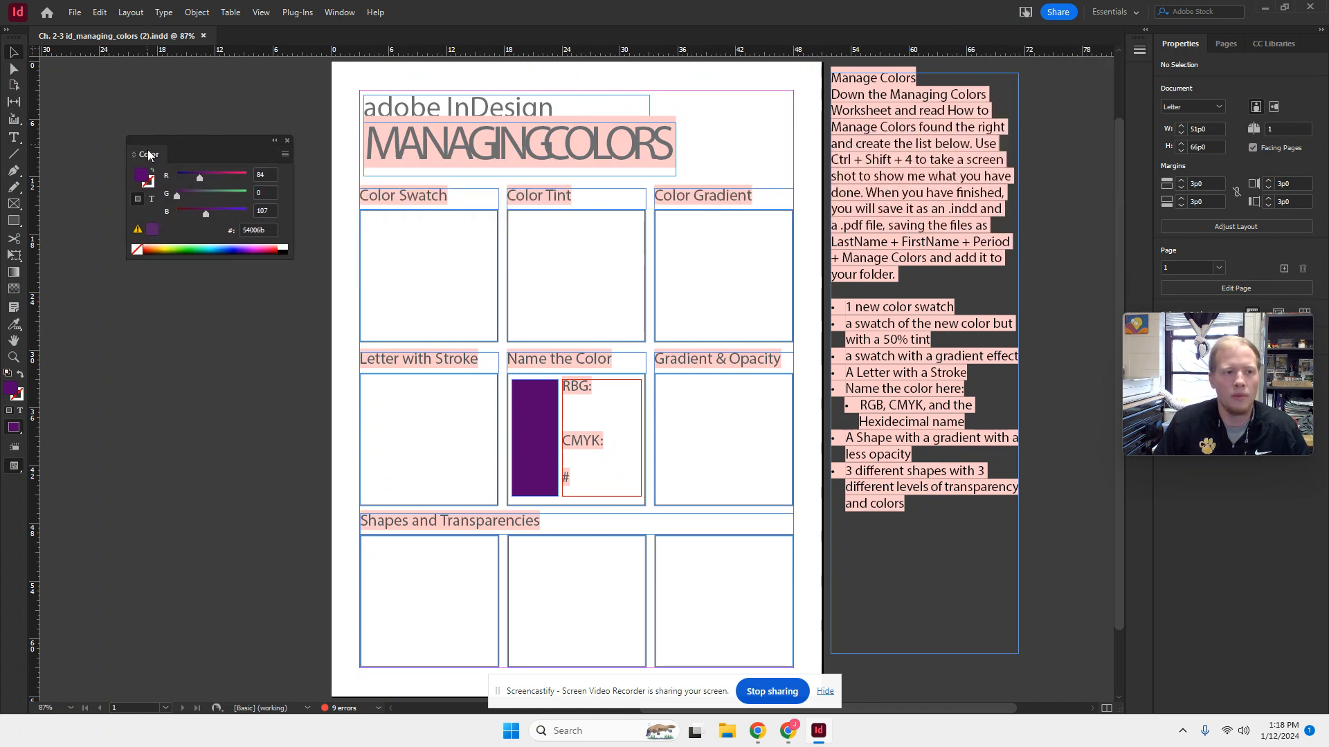
drag(150, 152, 131, 135)
- Show the Swatches panel and float it directly below the Color panel
click(337, 13)
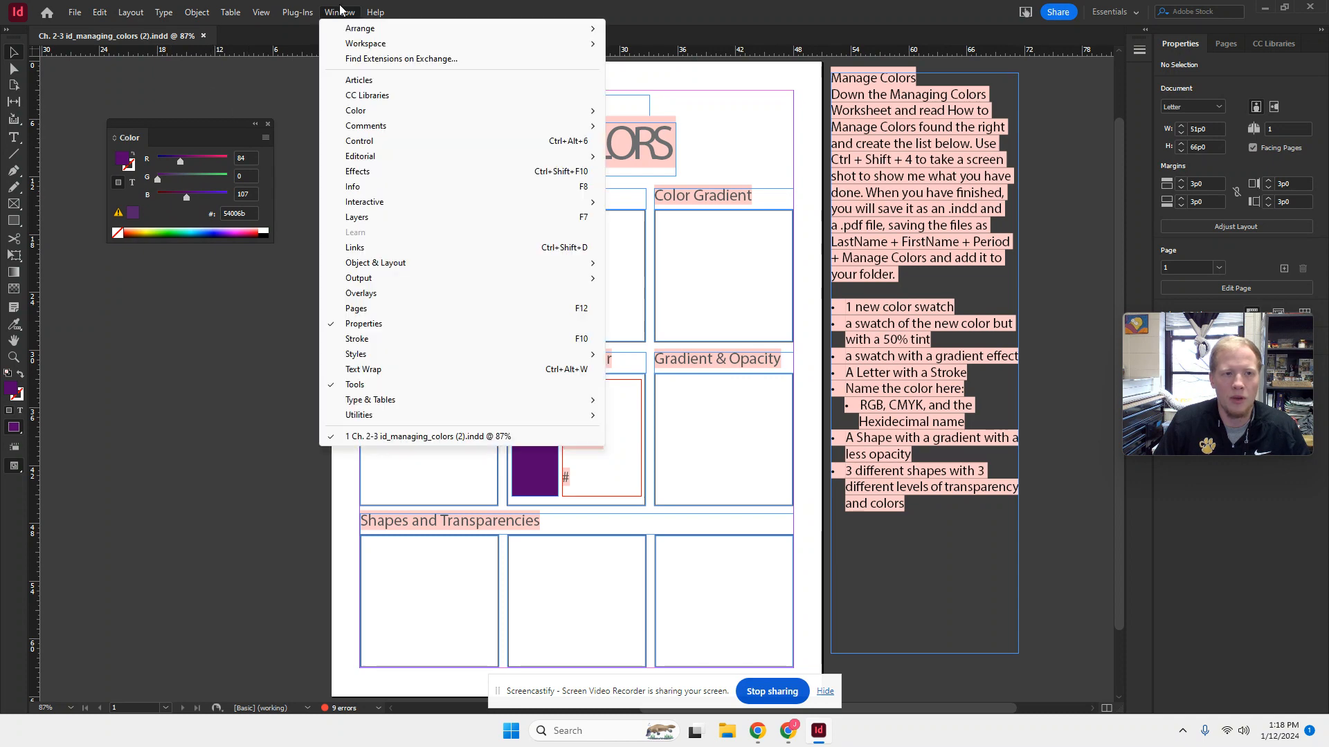
mouse_move(454, 114)
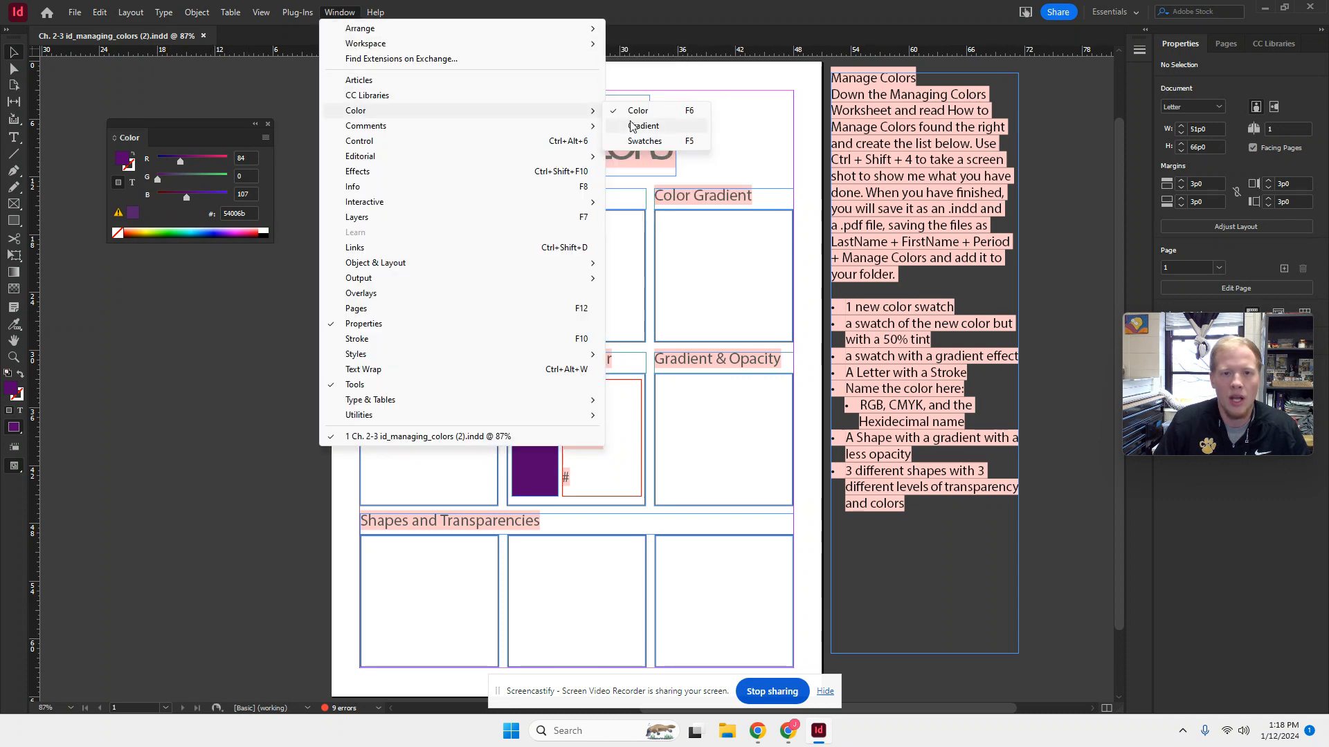
click(633, 140)
drag(948, 77, 120, 268)
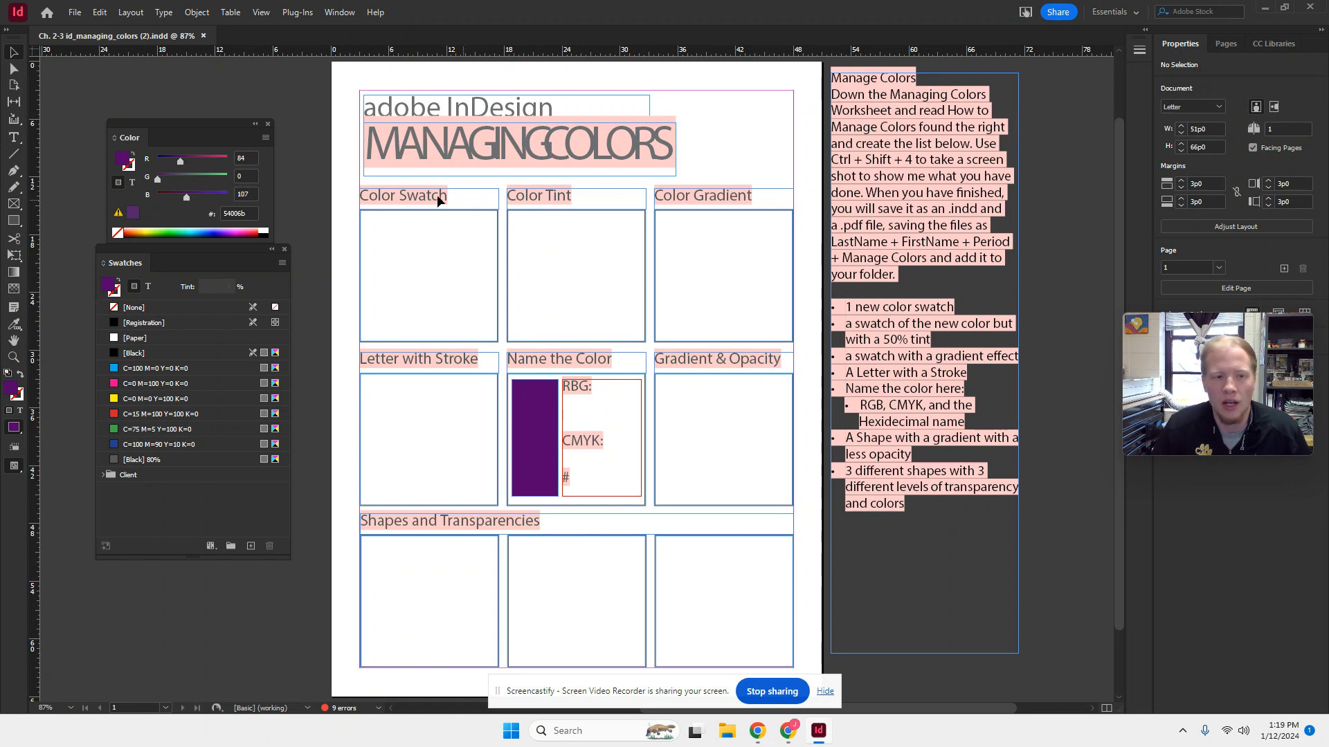
- Switch to Chrome and search the web in a new tab for "clemson orange"
click(788, 731)
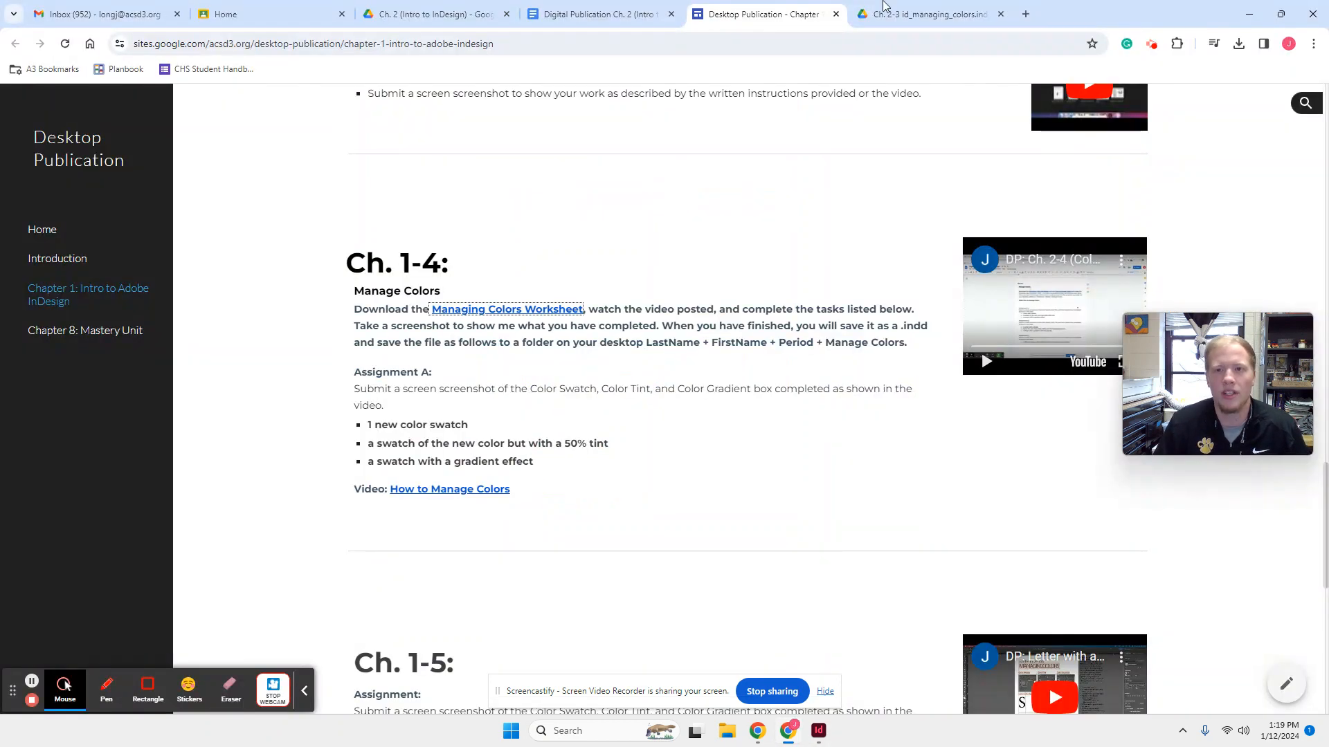
click(1027, 13)
text(cl)
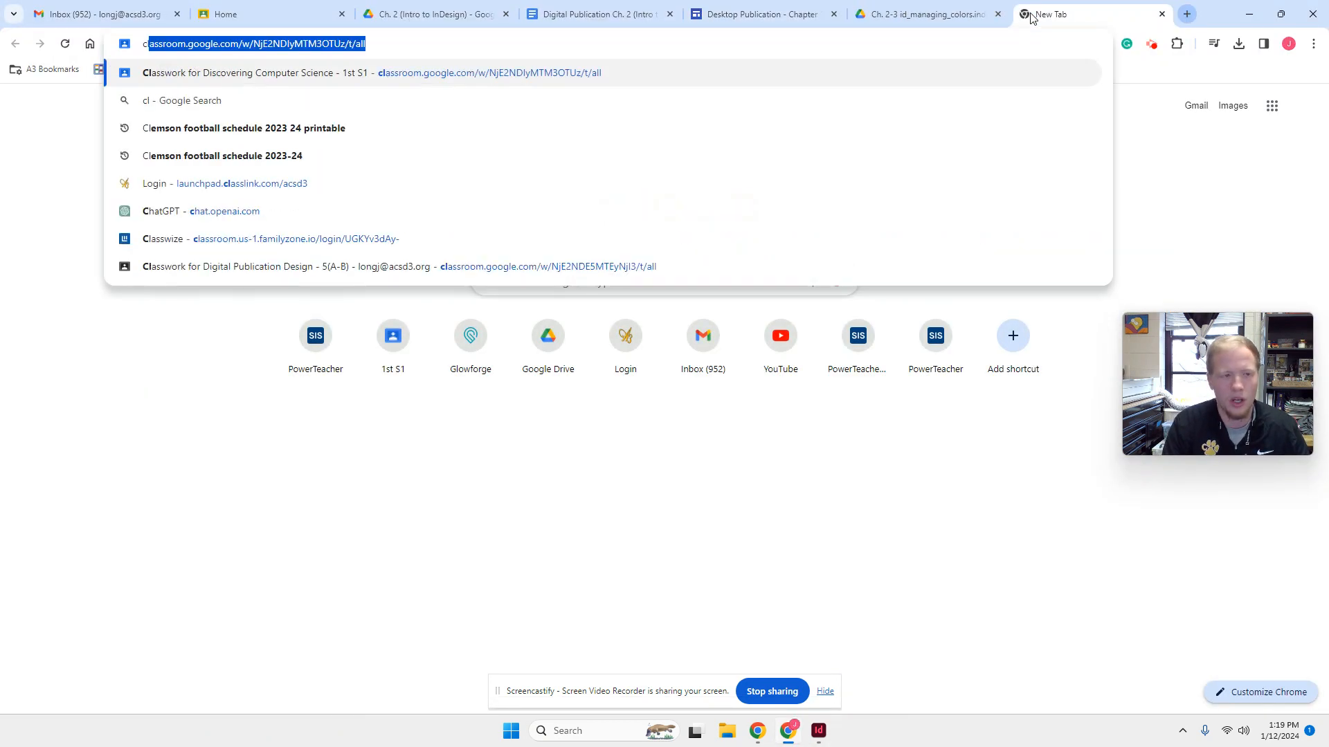
text(emson or)
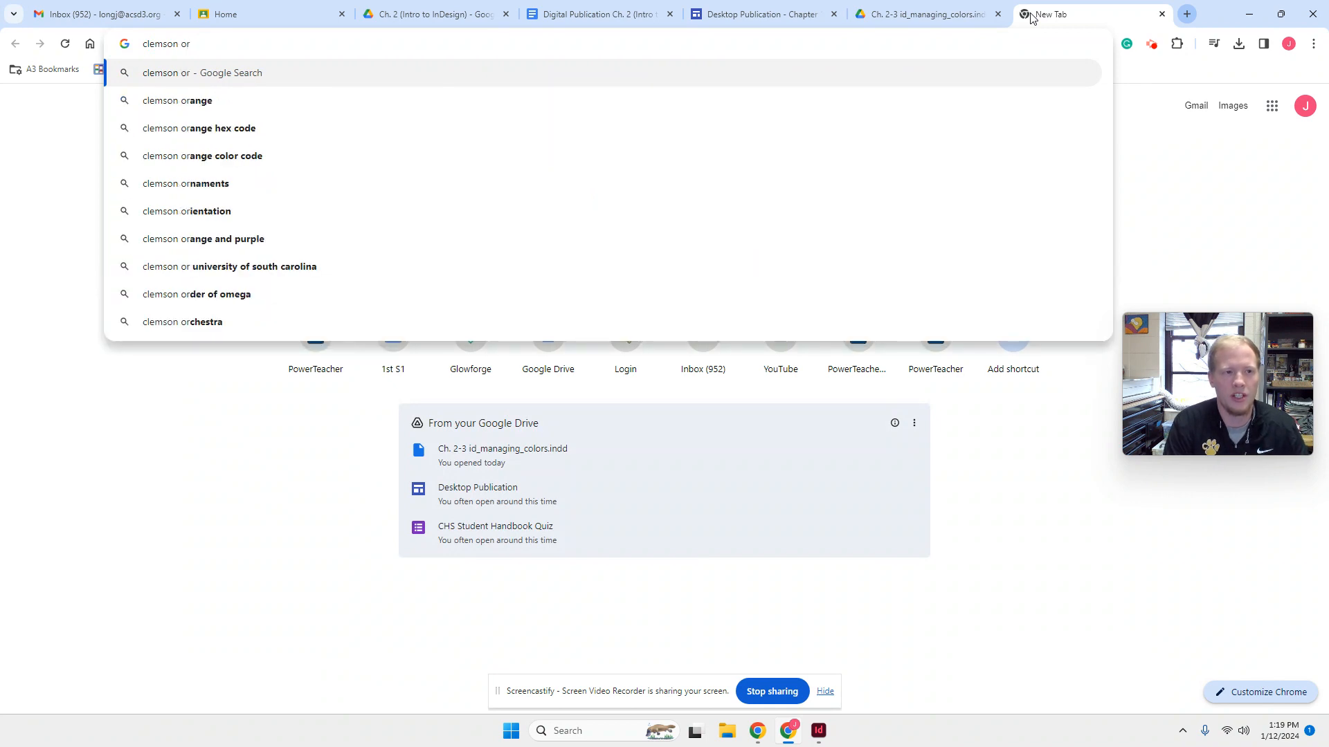
key(Down)
key(Return)
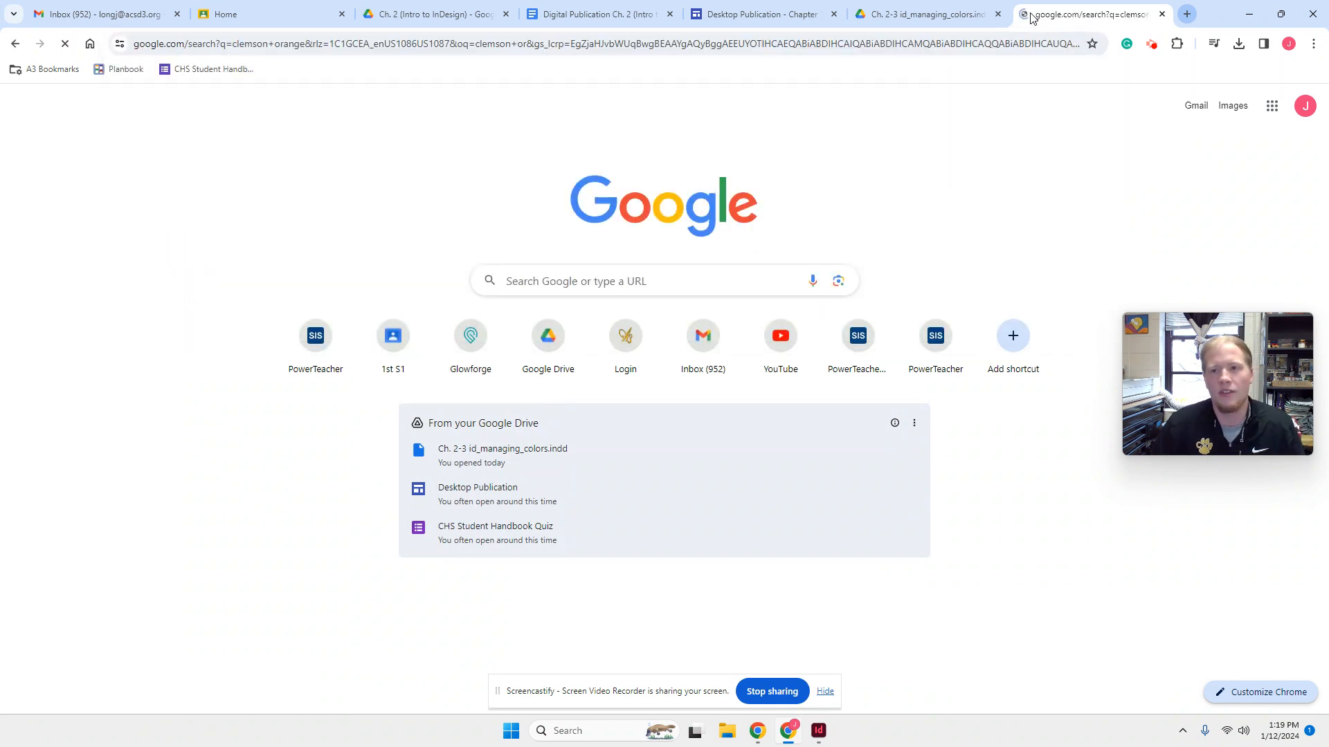
- Refine the web search to "clemson orange hex code" and copy the code F56600 without the hash sign
click(317, 117)
text(h)
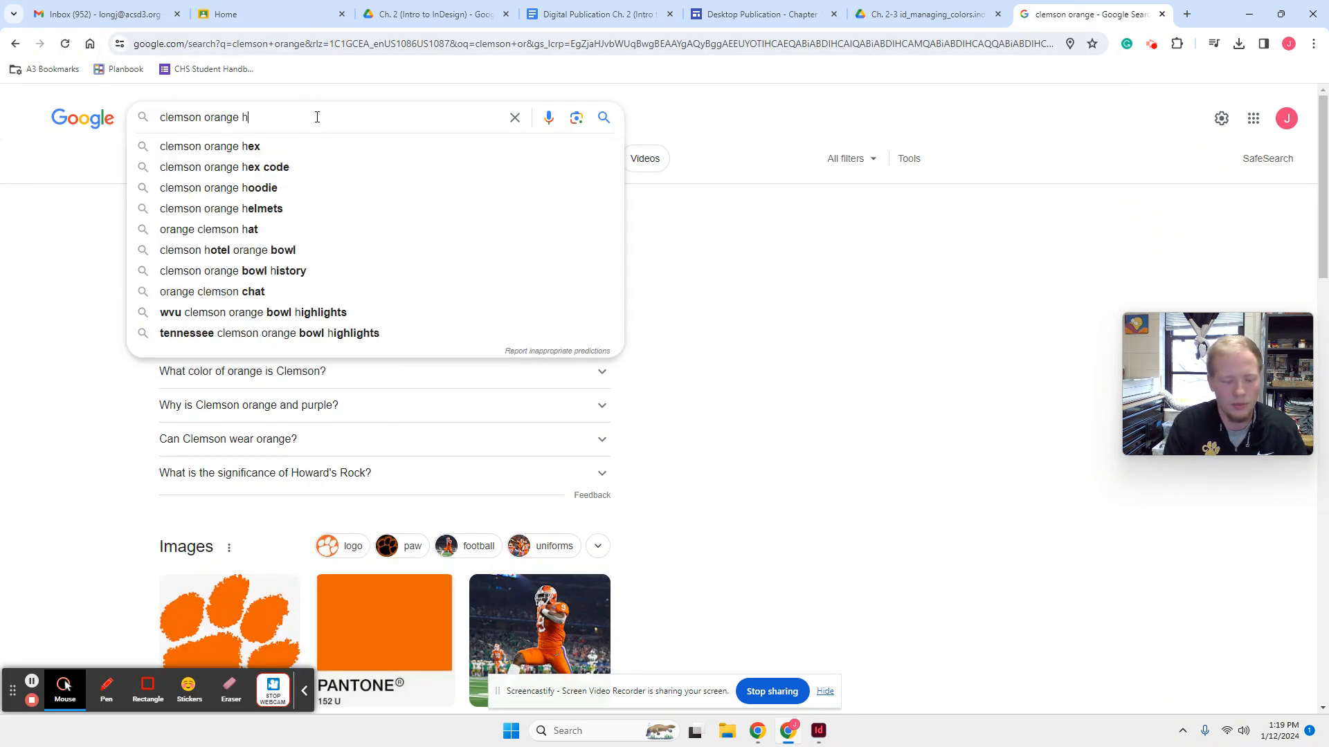
text(e)
text(x)
key(Return)
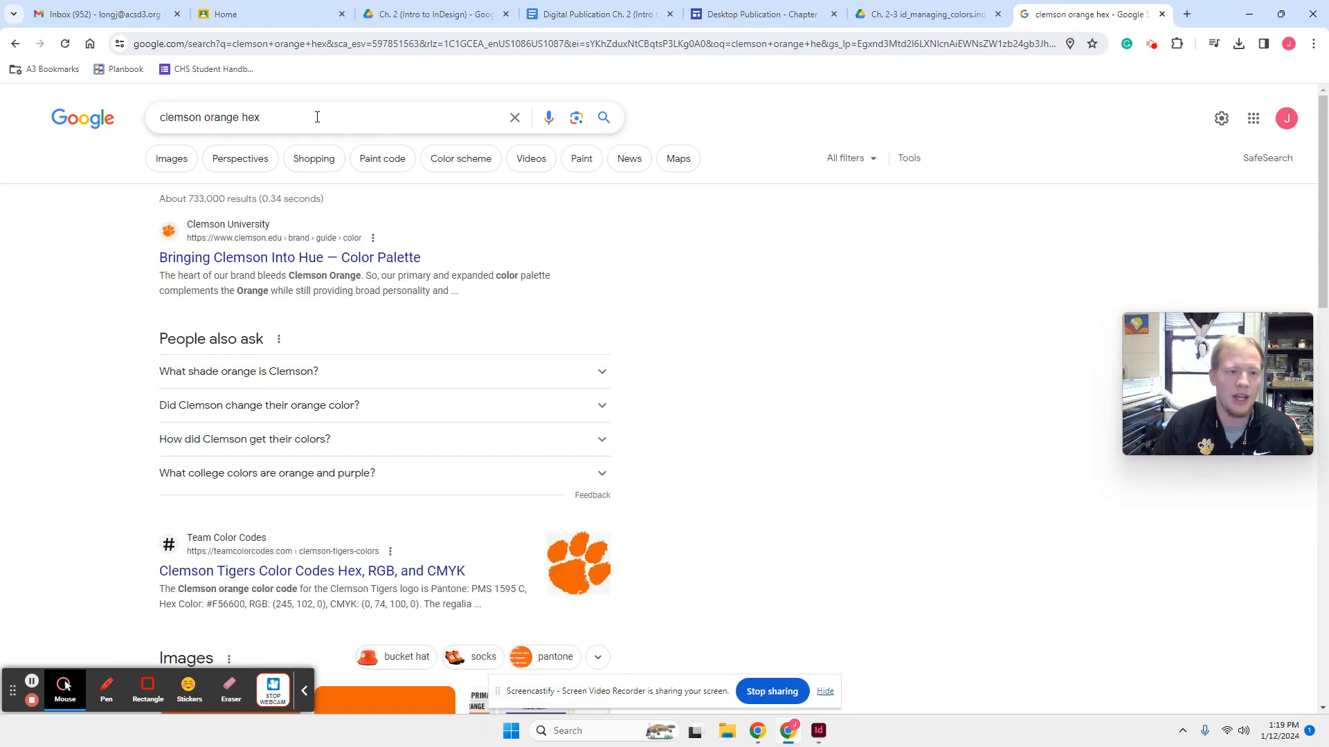
click(317, 117)
text(code)
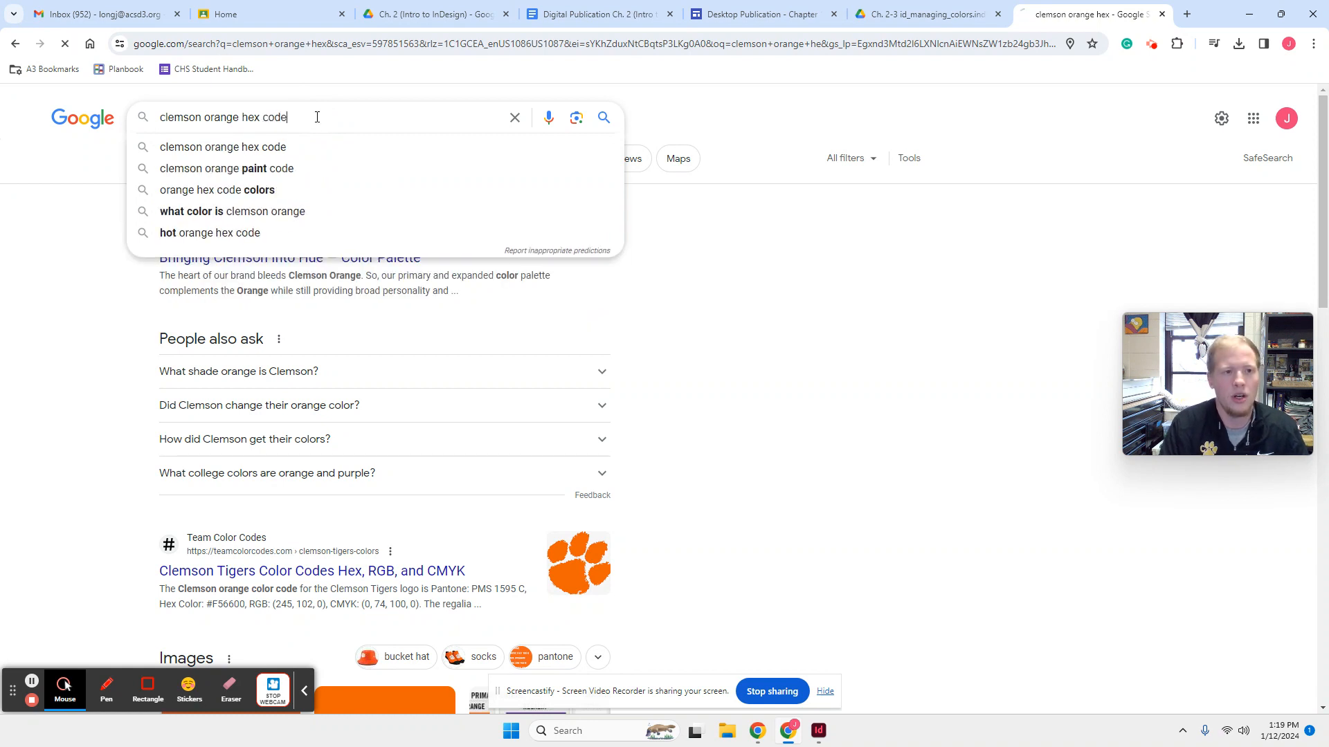
key(Return)
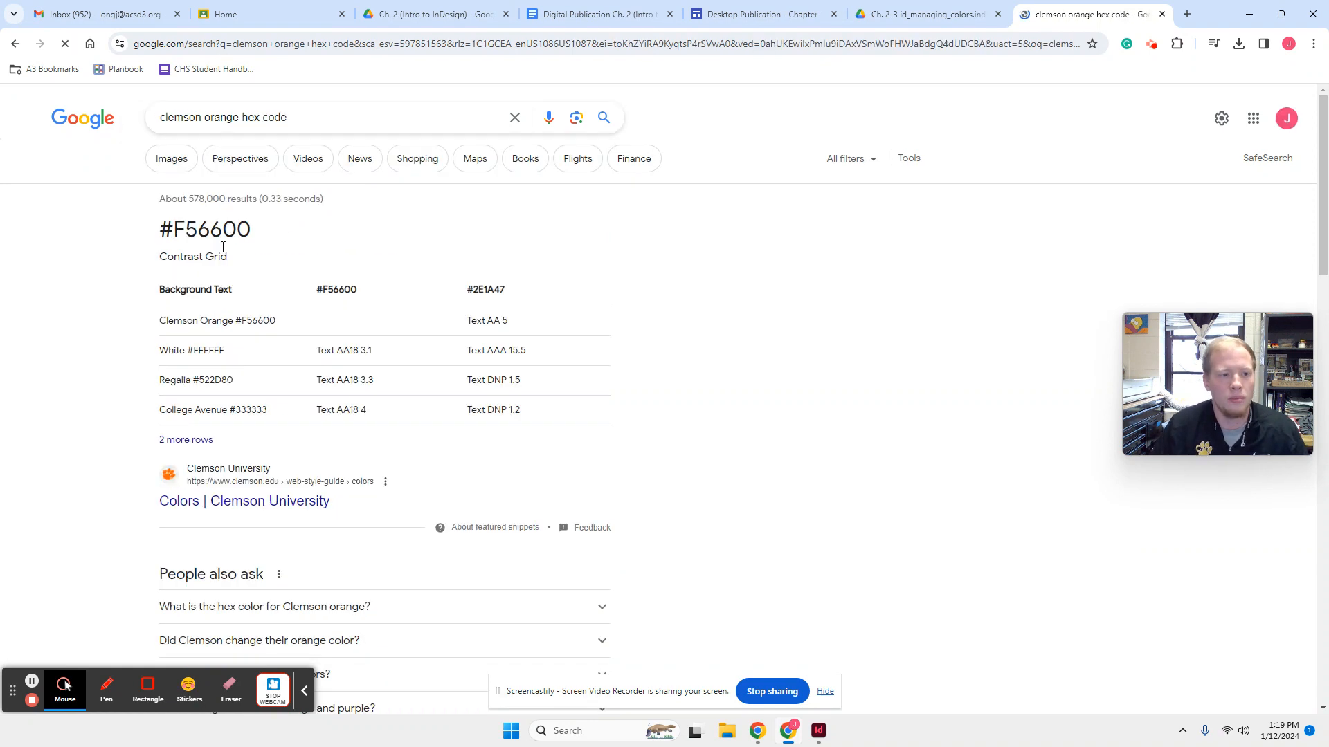
drag(270, 233, 210, 230)
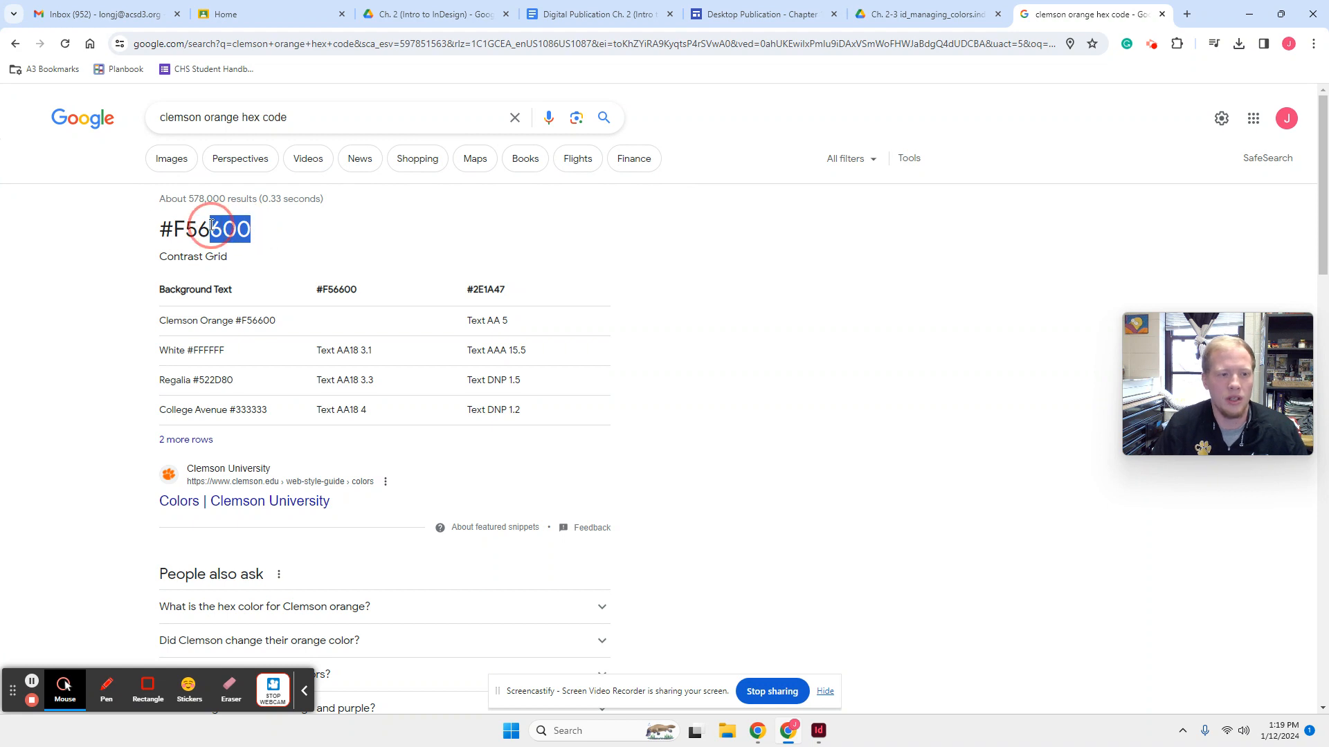
click(254, 232)
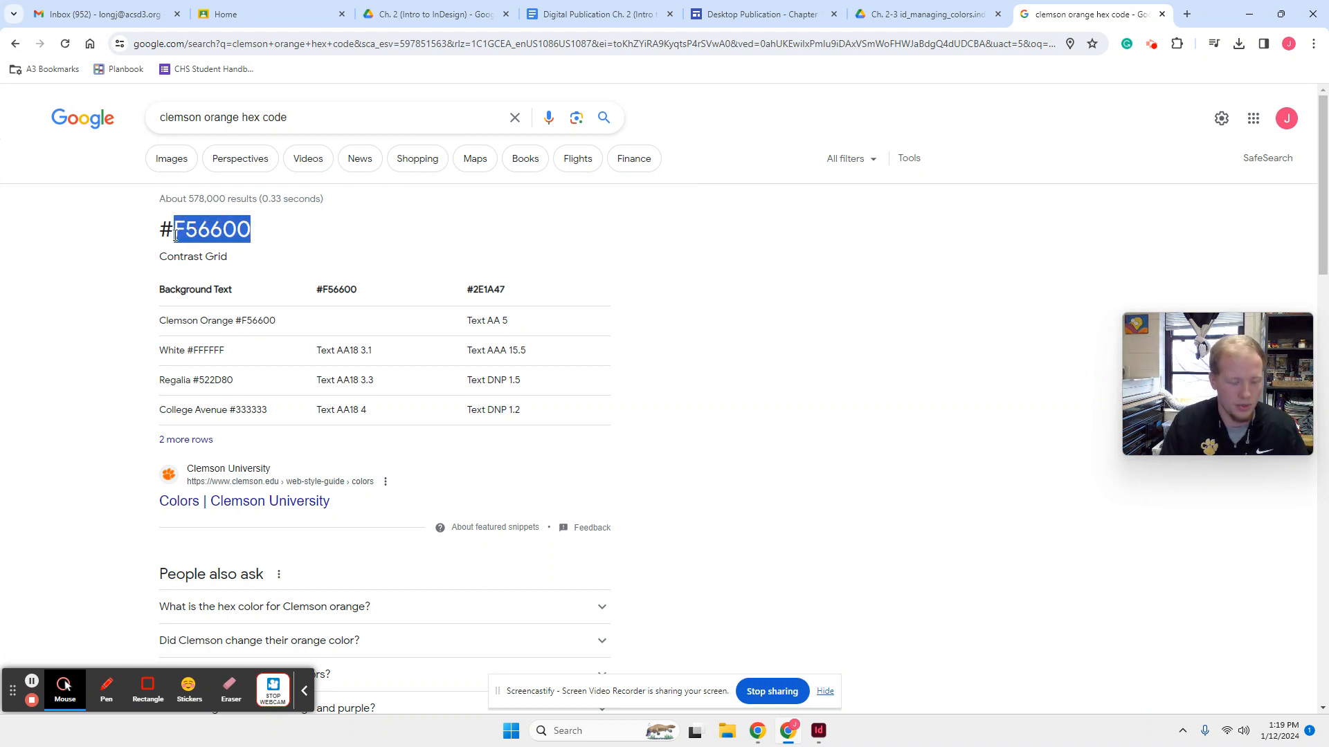
- Check the Manage Colors assignment list in the Digital Publication Ch. 2 document and switch to InDesign
click(904, 9)
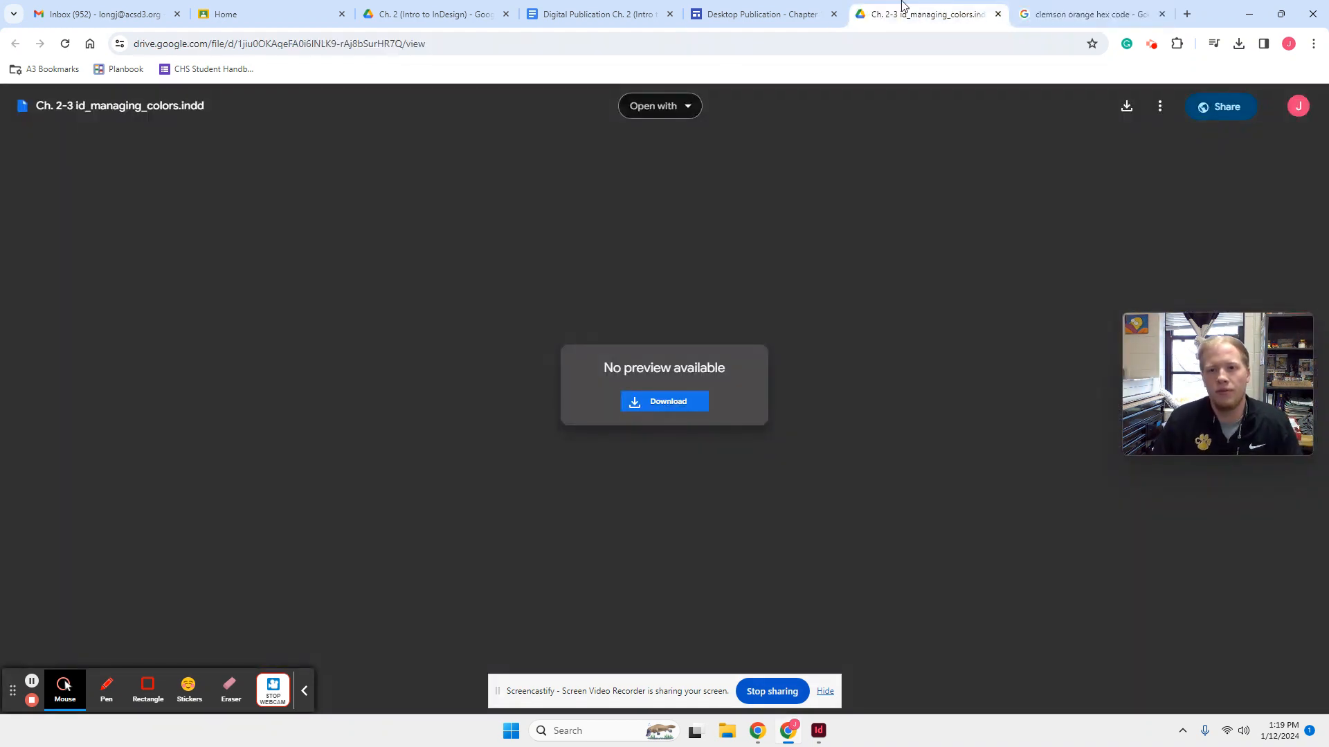
click(769, 10)
click(571, 14)
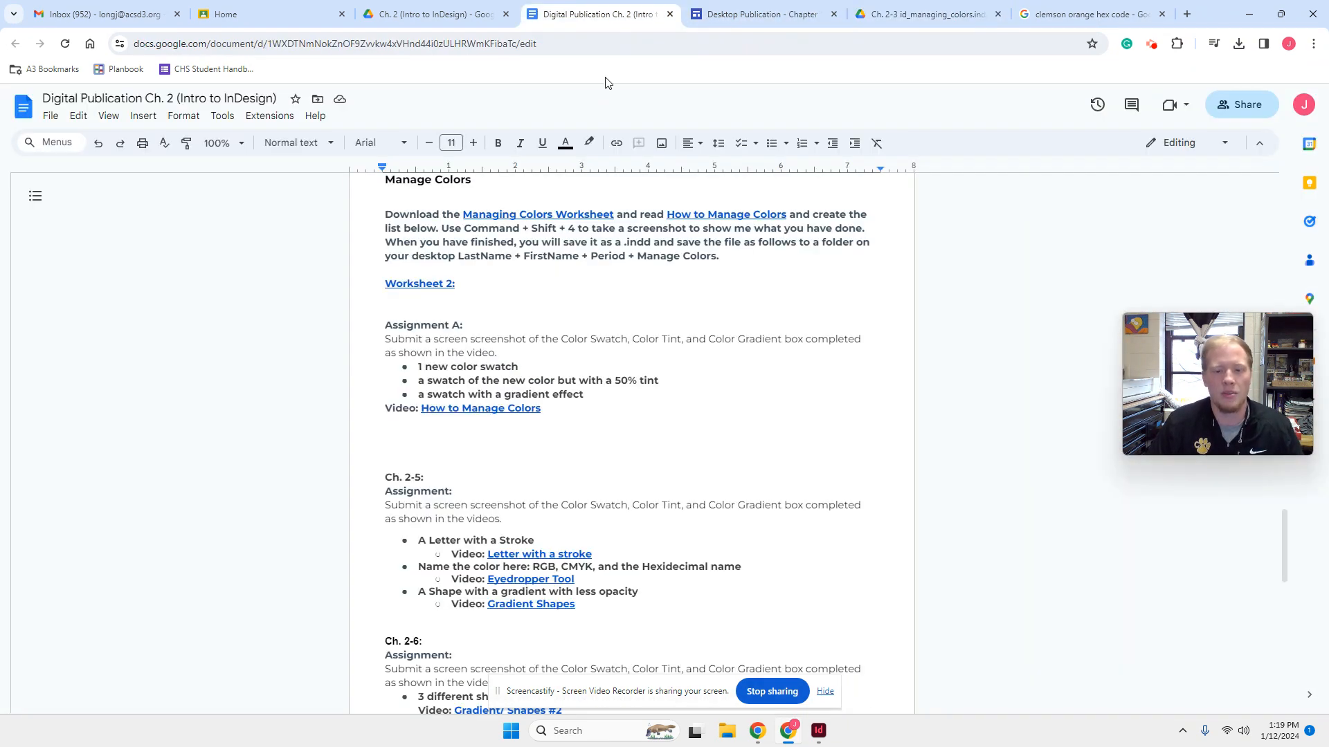
click(817, 728)
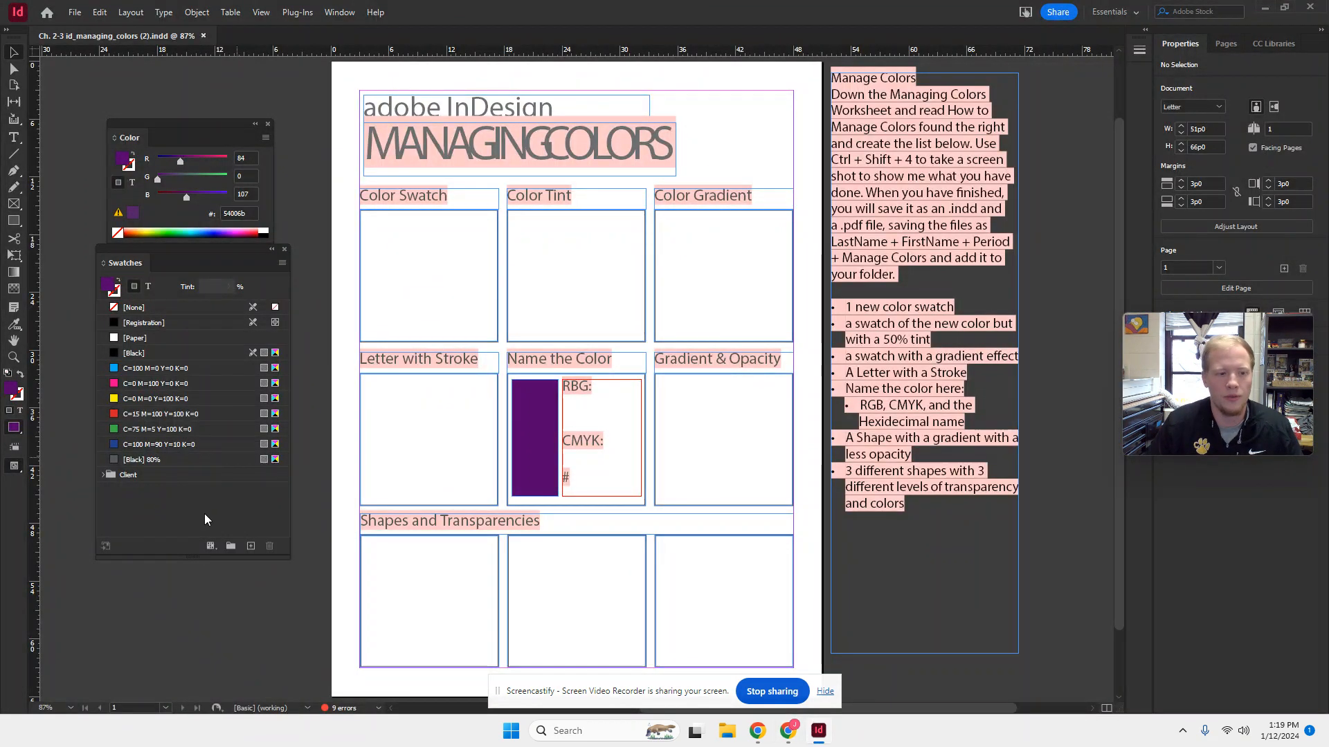
- Open the Color Picker for the fill and set the hex code to F56600
double_click(10, 393)
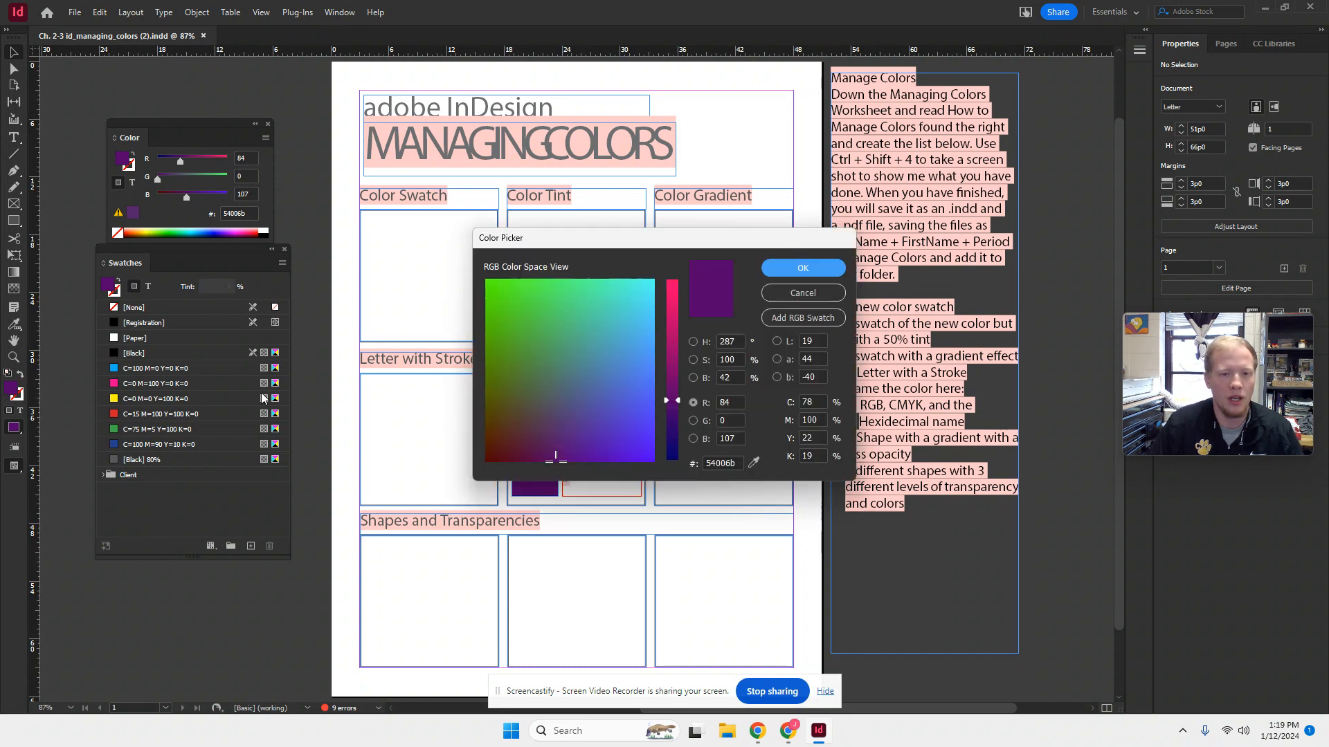
double_click(738, 462)
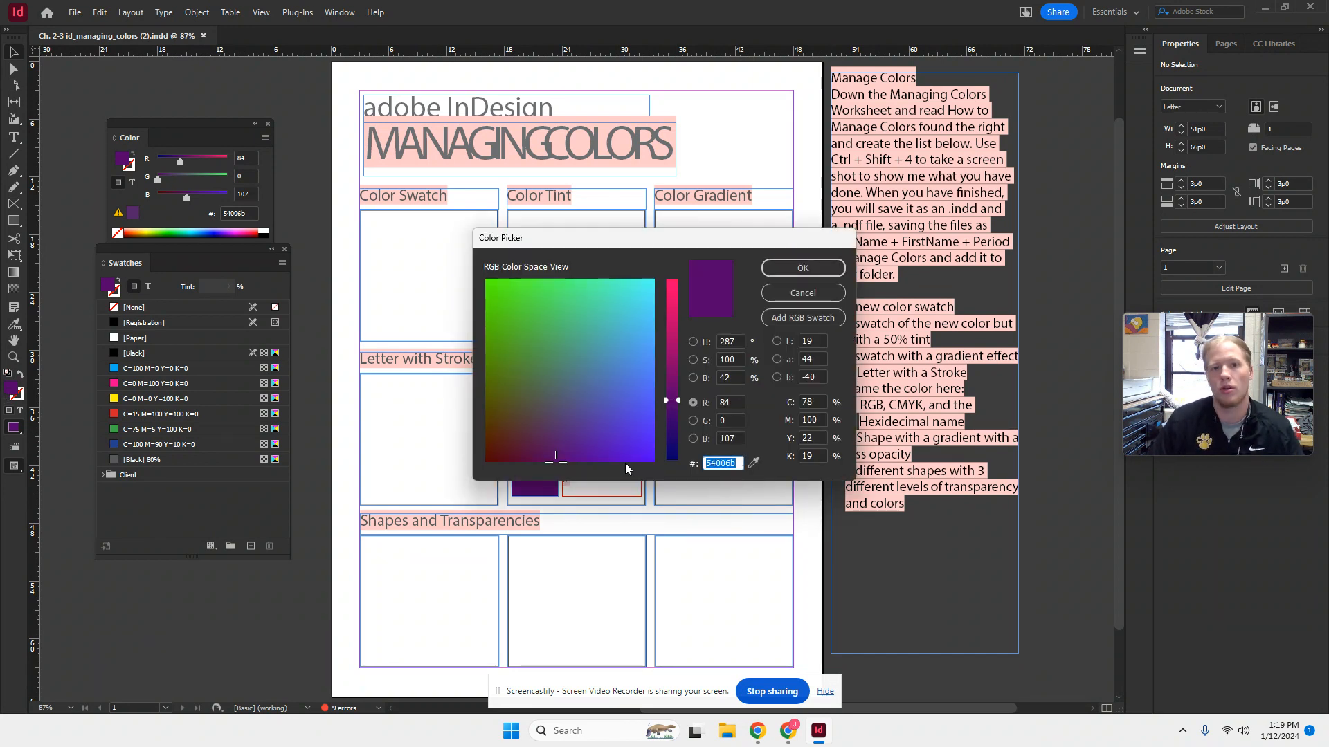
text(f56600)
key(Tab)
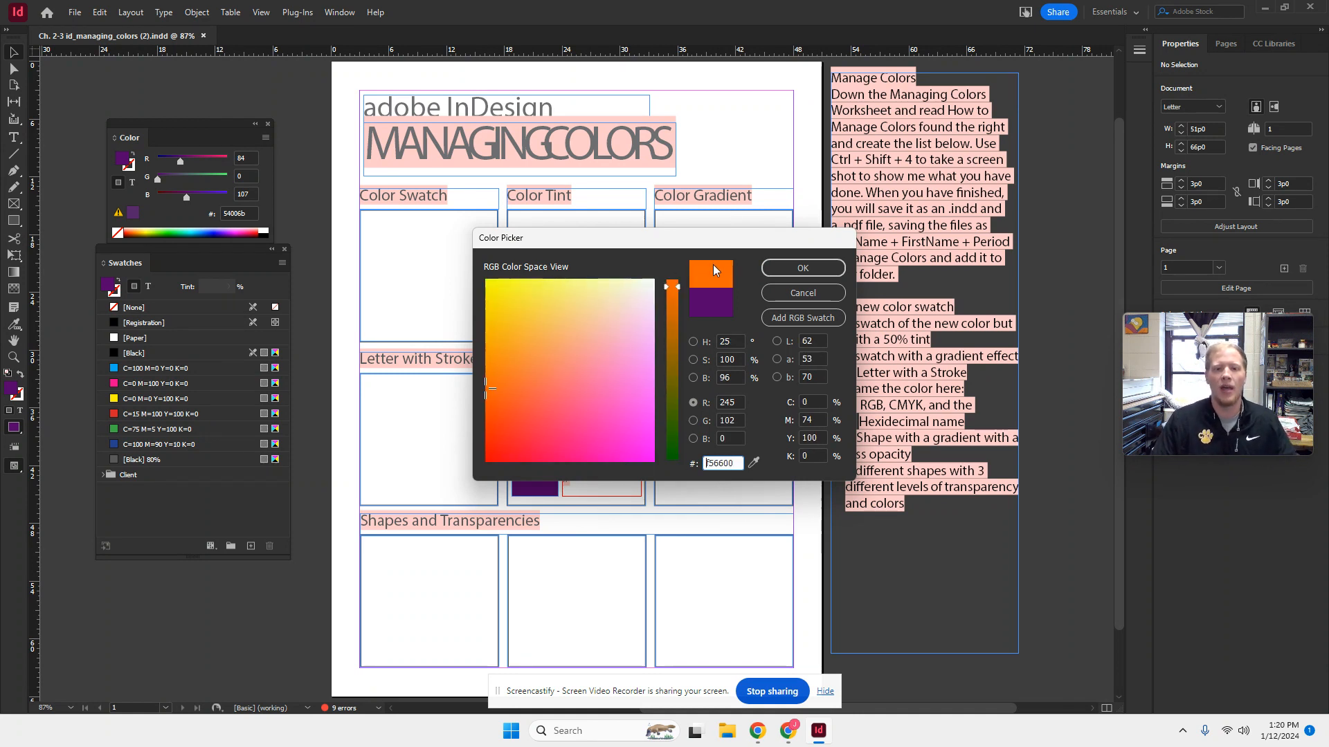
- Replace the hex code in the Color Picker with 77011d and apply it as the fill color
drag(740, 460, 671, 457)
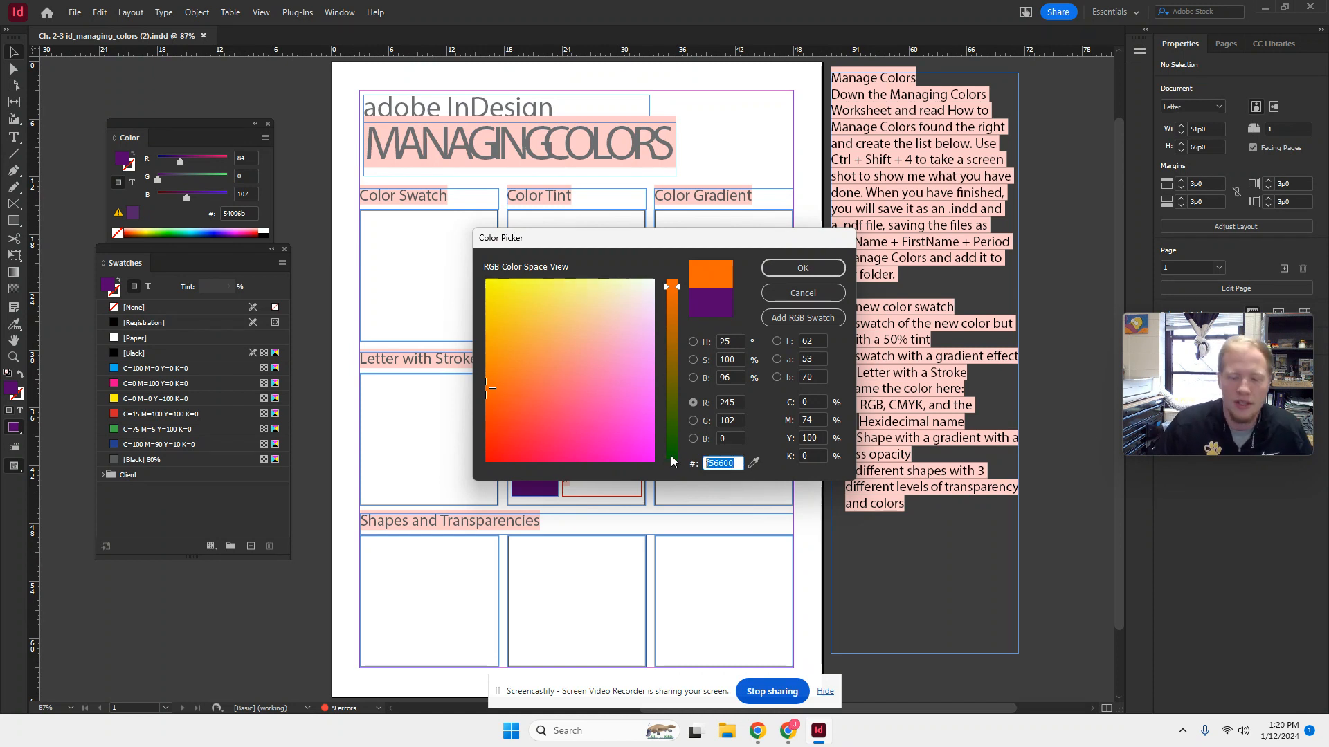
key(BackSpace)
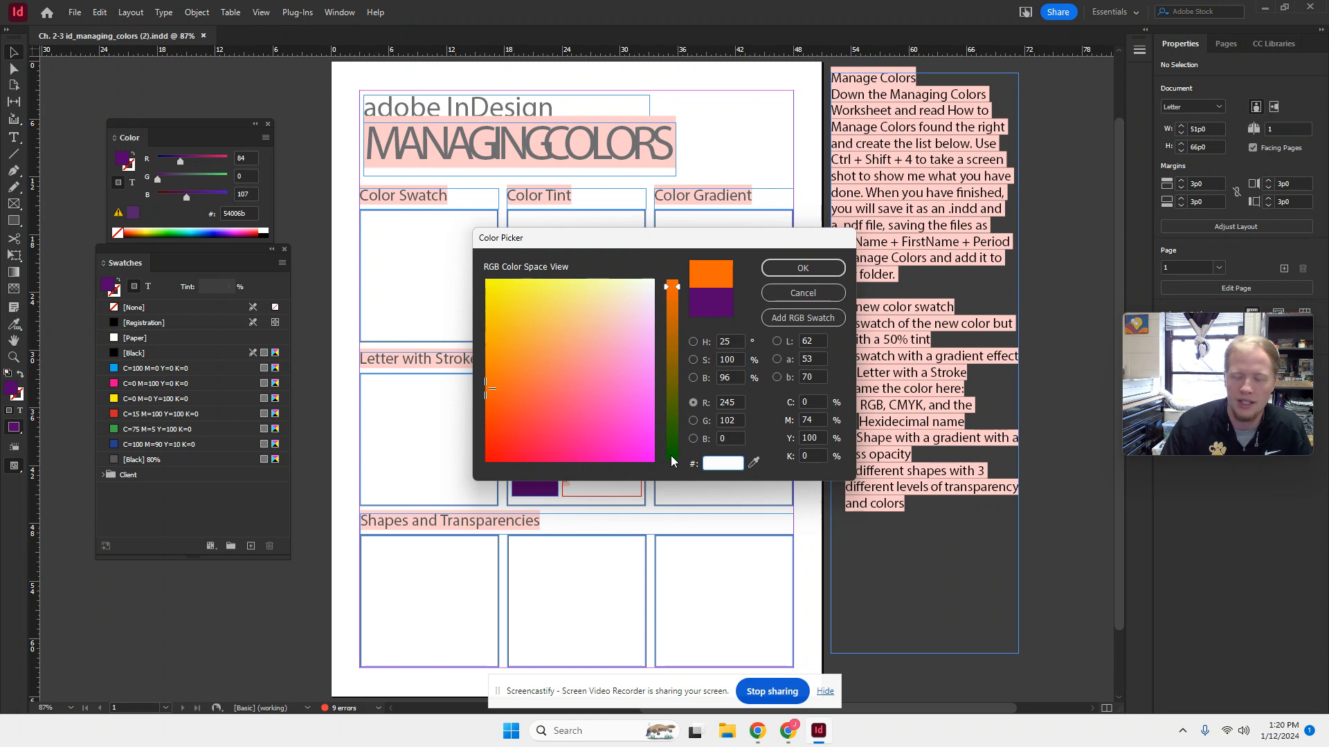
text(77)
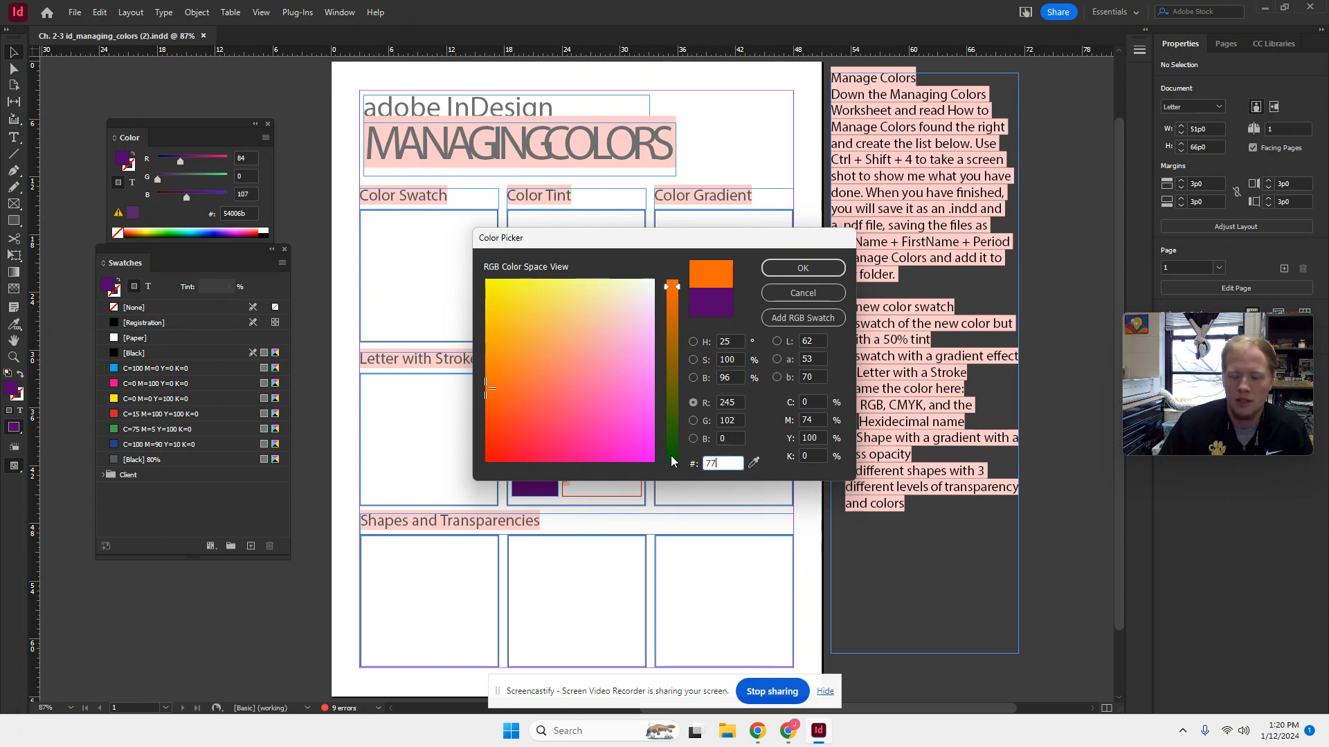
text(011d)
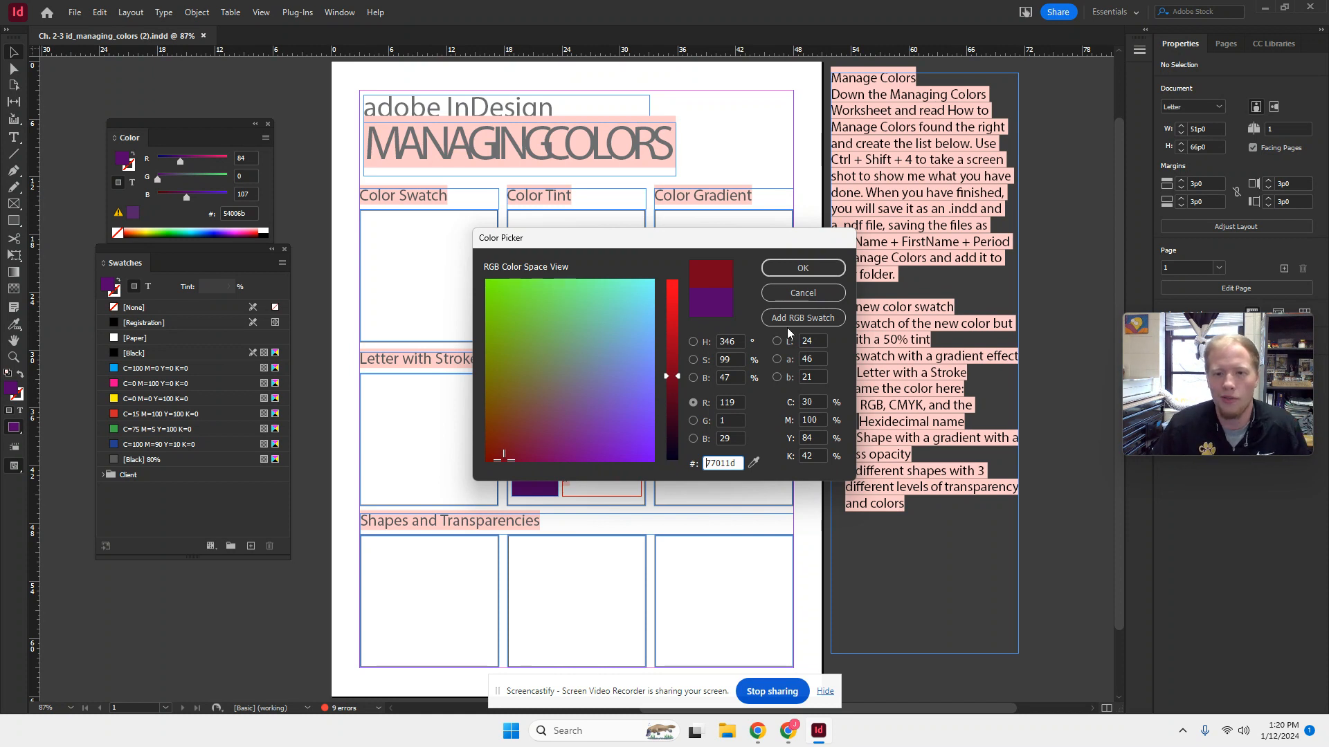
click(814, 268)
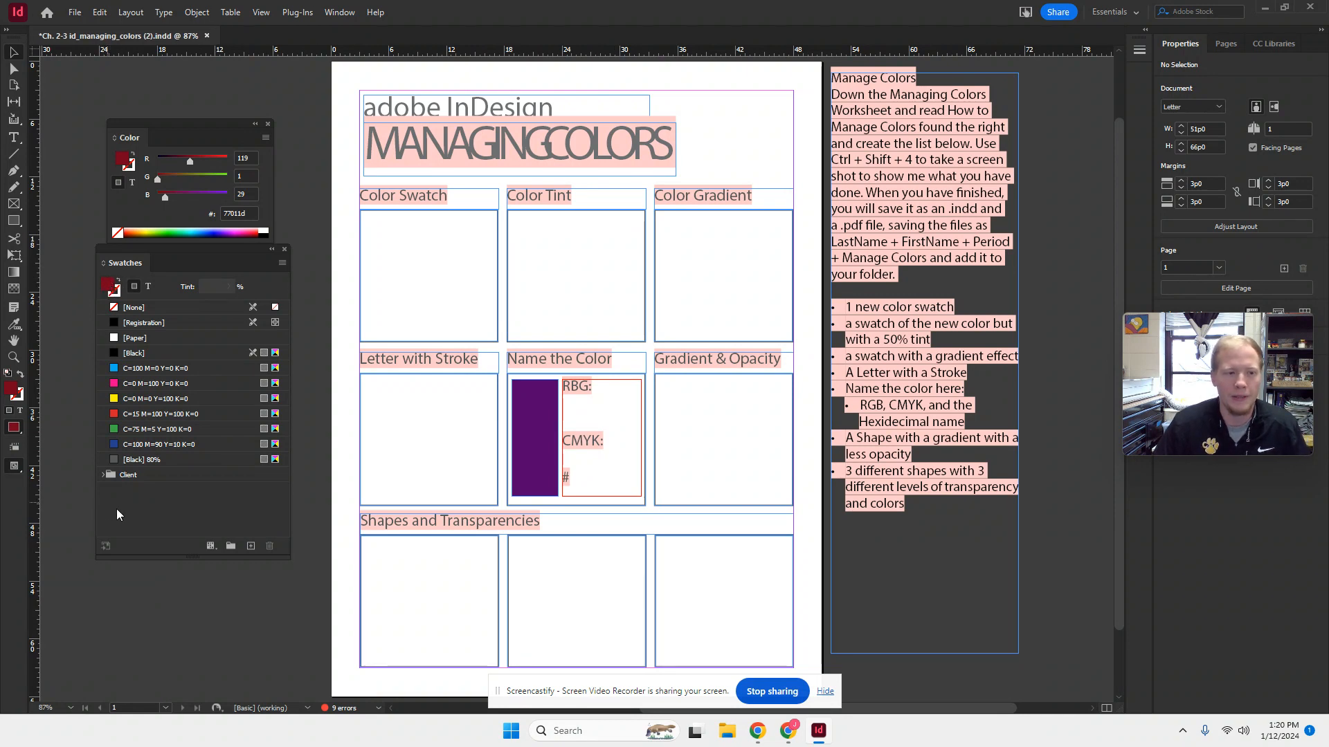
- Check the contents of the existing Client color group in the swatches and delete the group
click(103, 475)
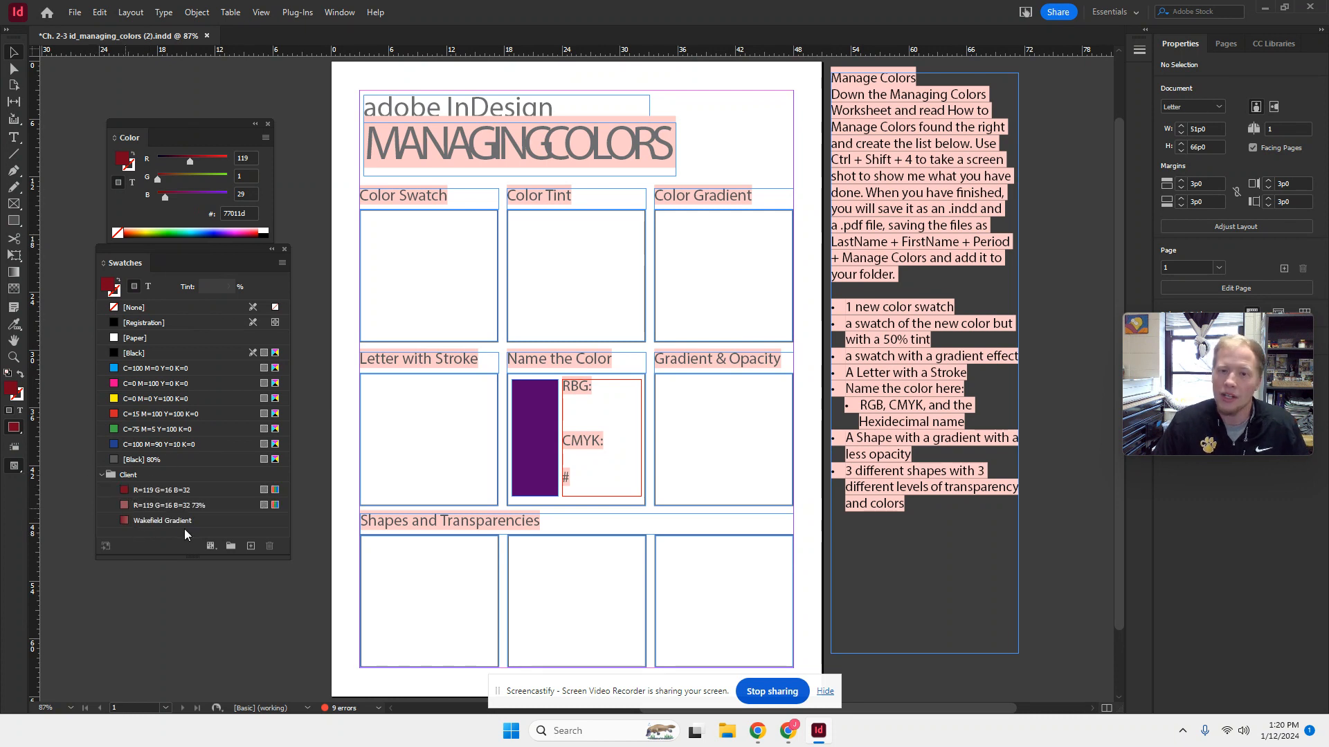
click(104, 476)
click(136, 476)
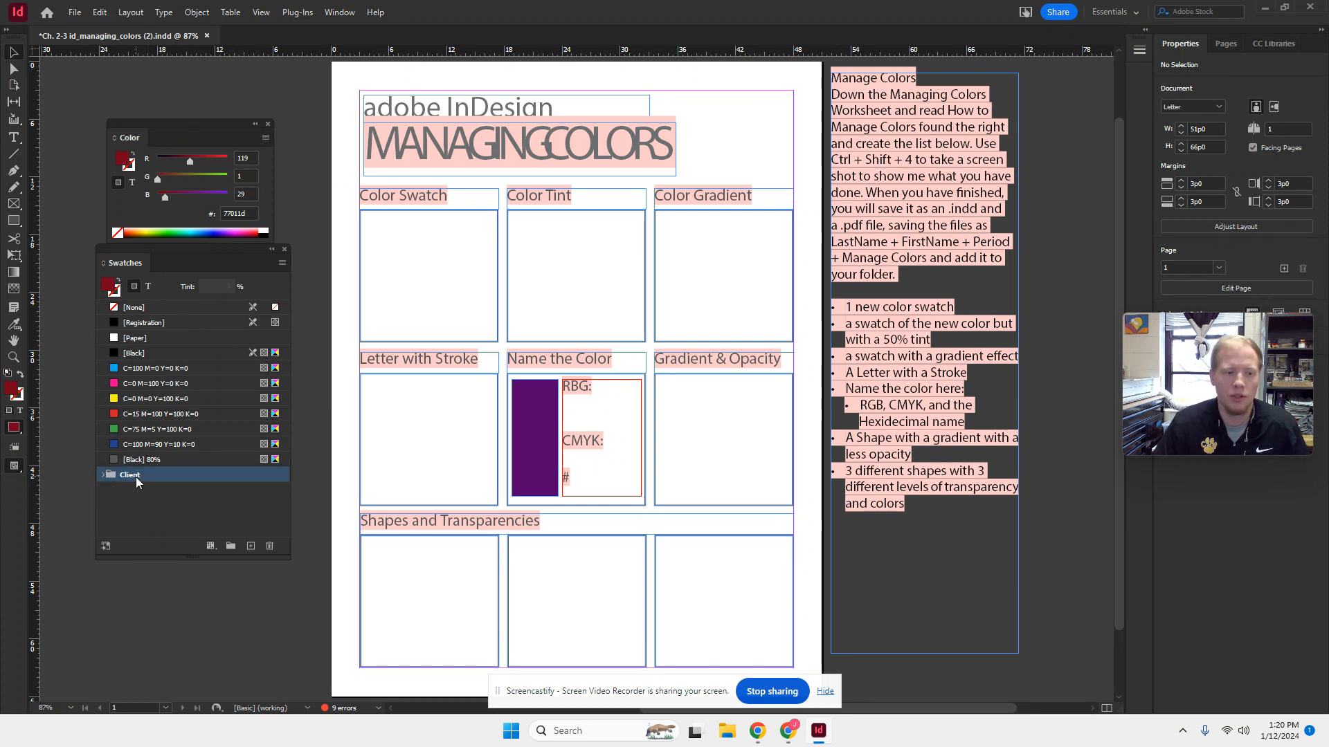
click(264, 547)
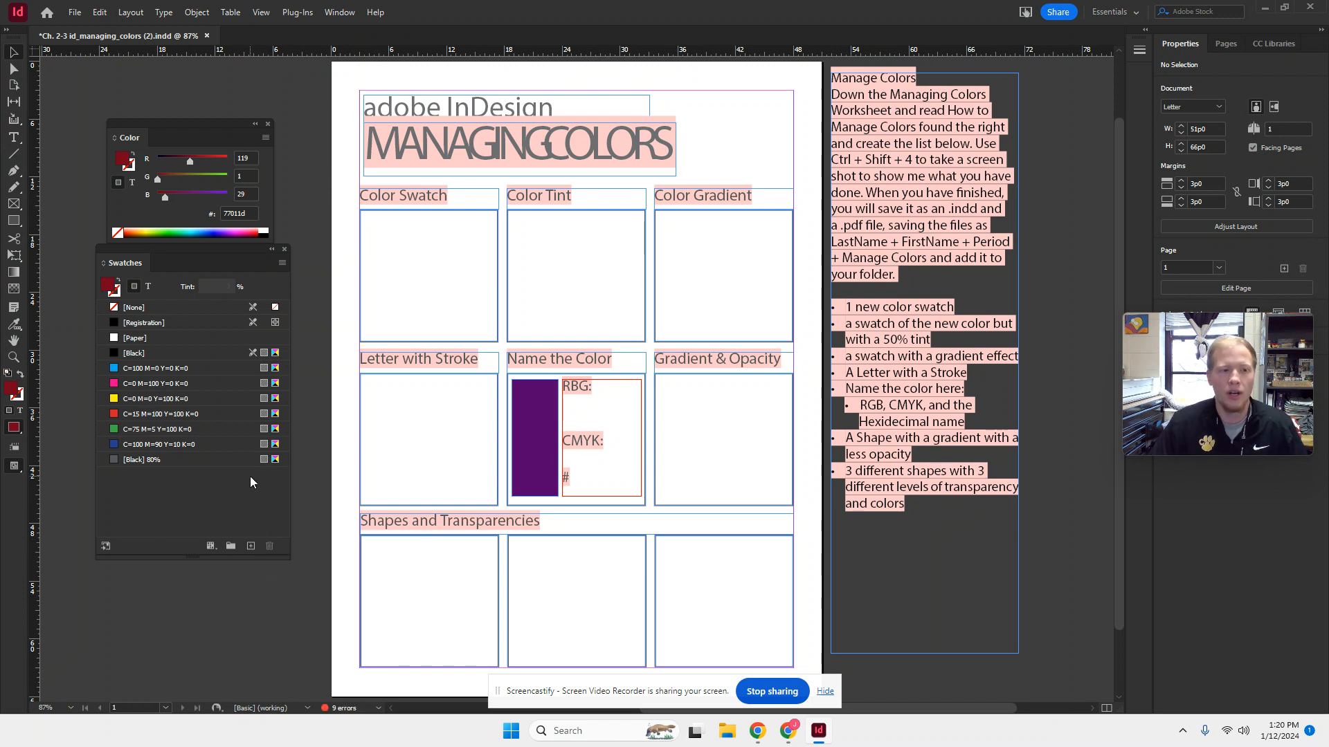
- Create a new color group in the swatches and name it Client
click(231, 546)
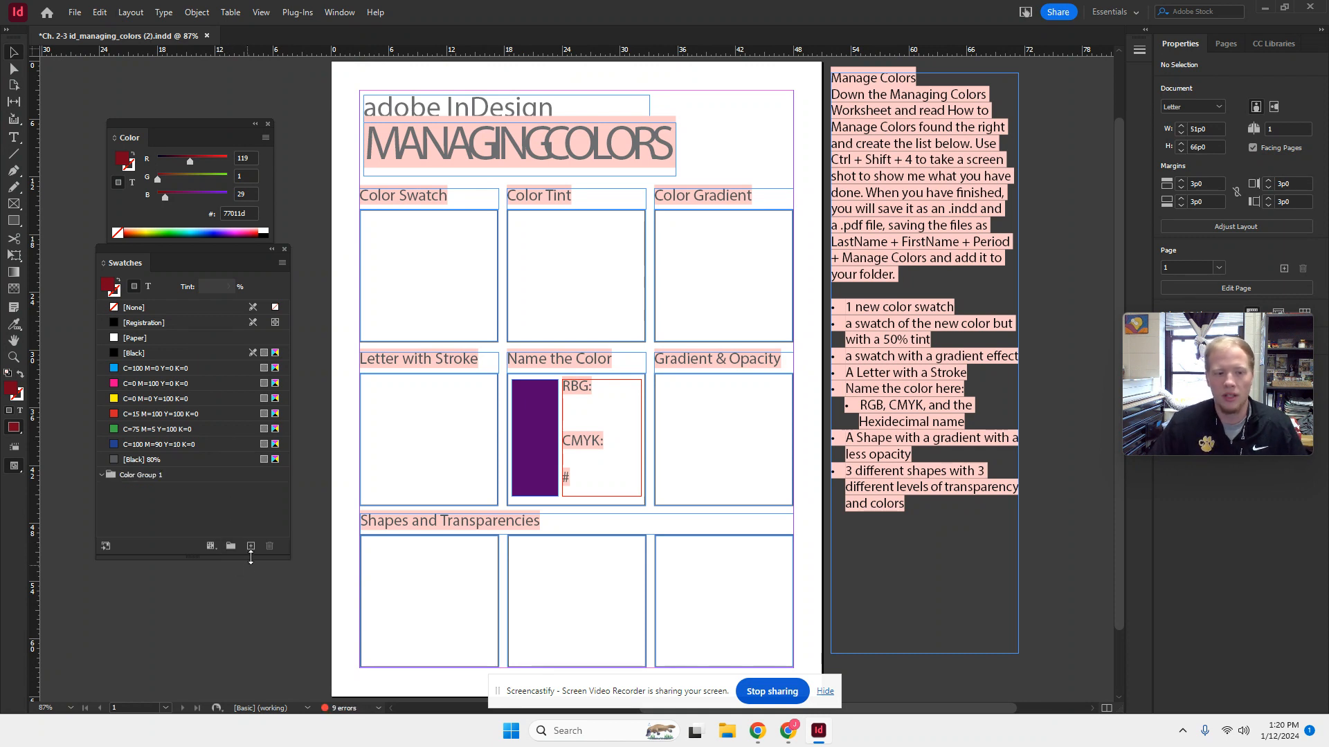
double_click(143, 476)
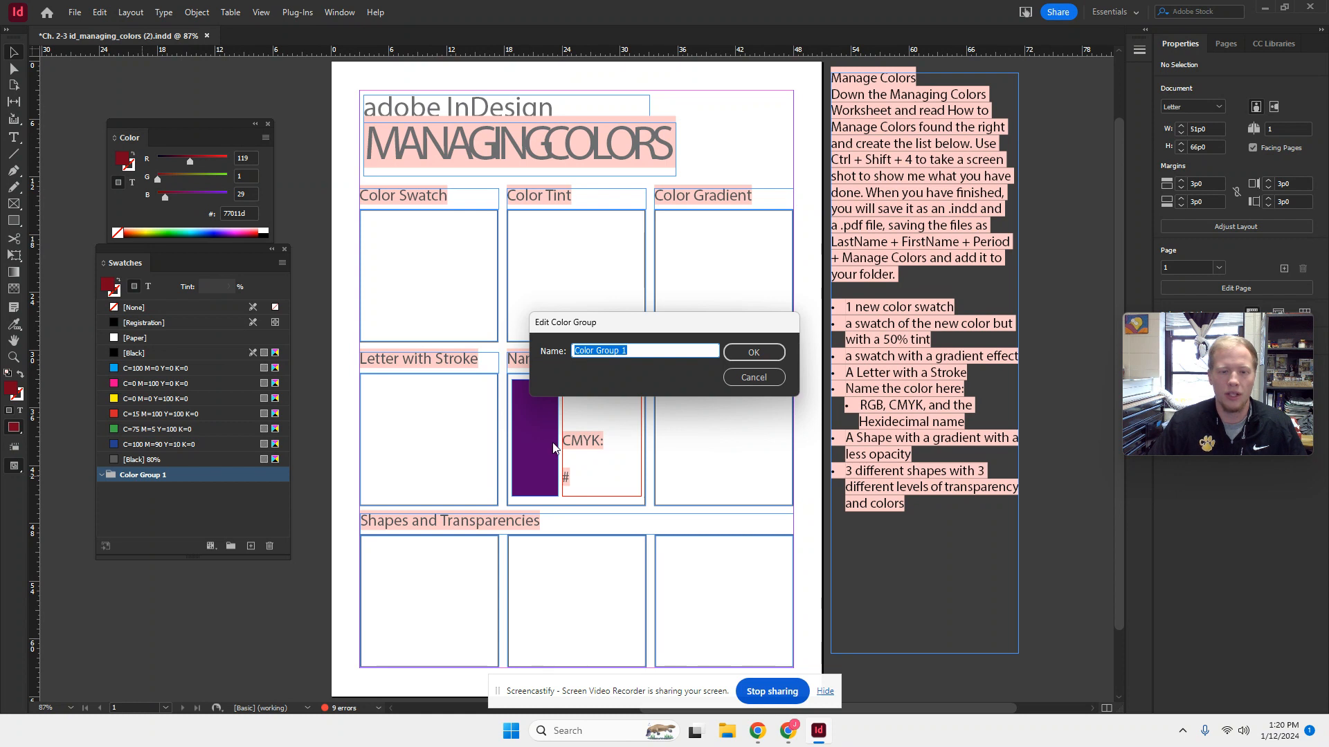
text(c)
key(BackSpace)
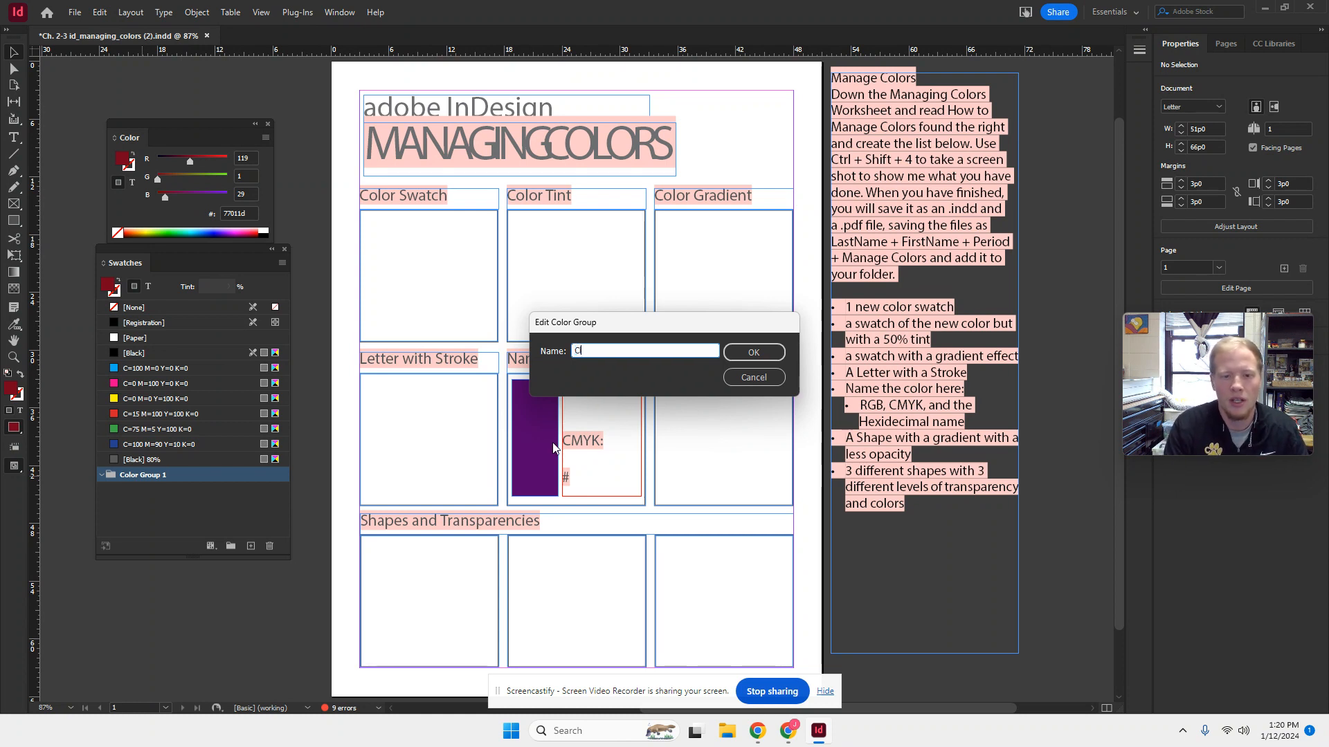
text(Client)
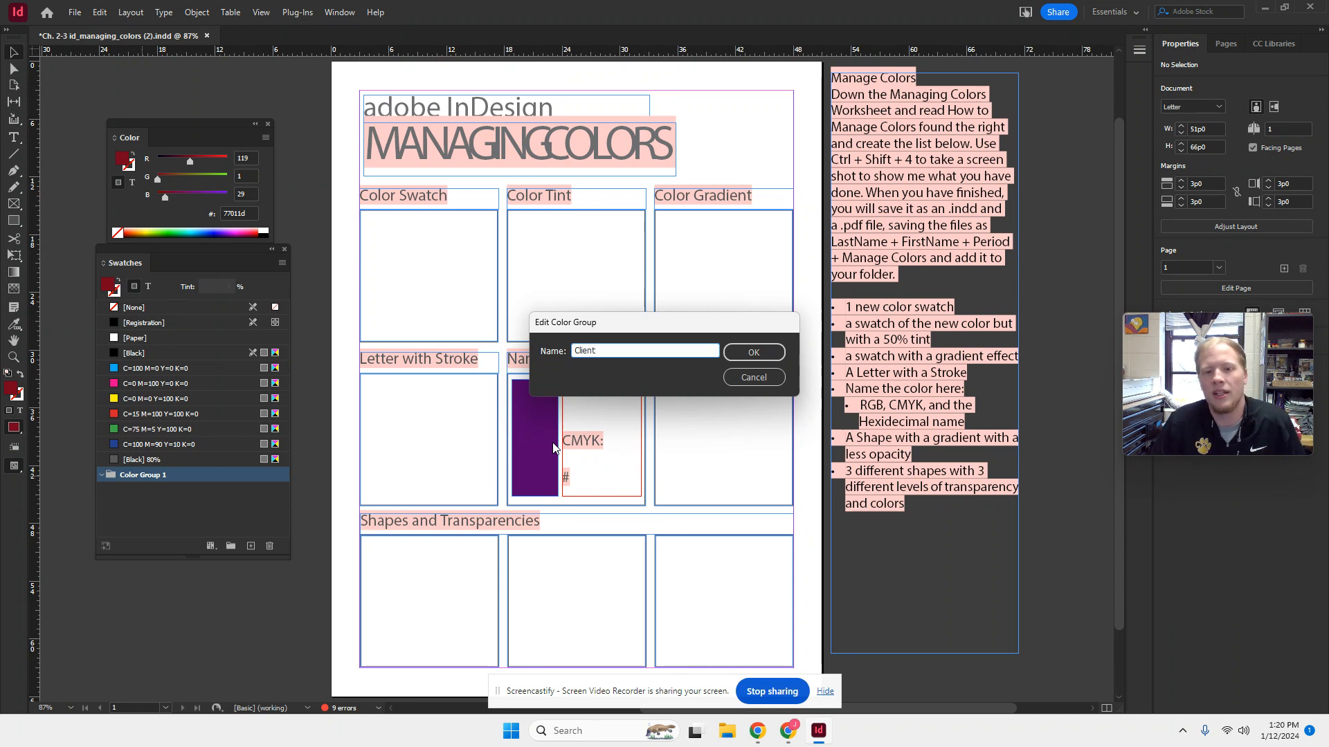
click(769, 353)
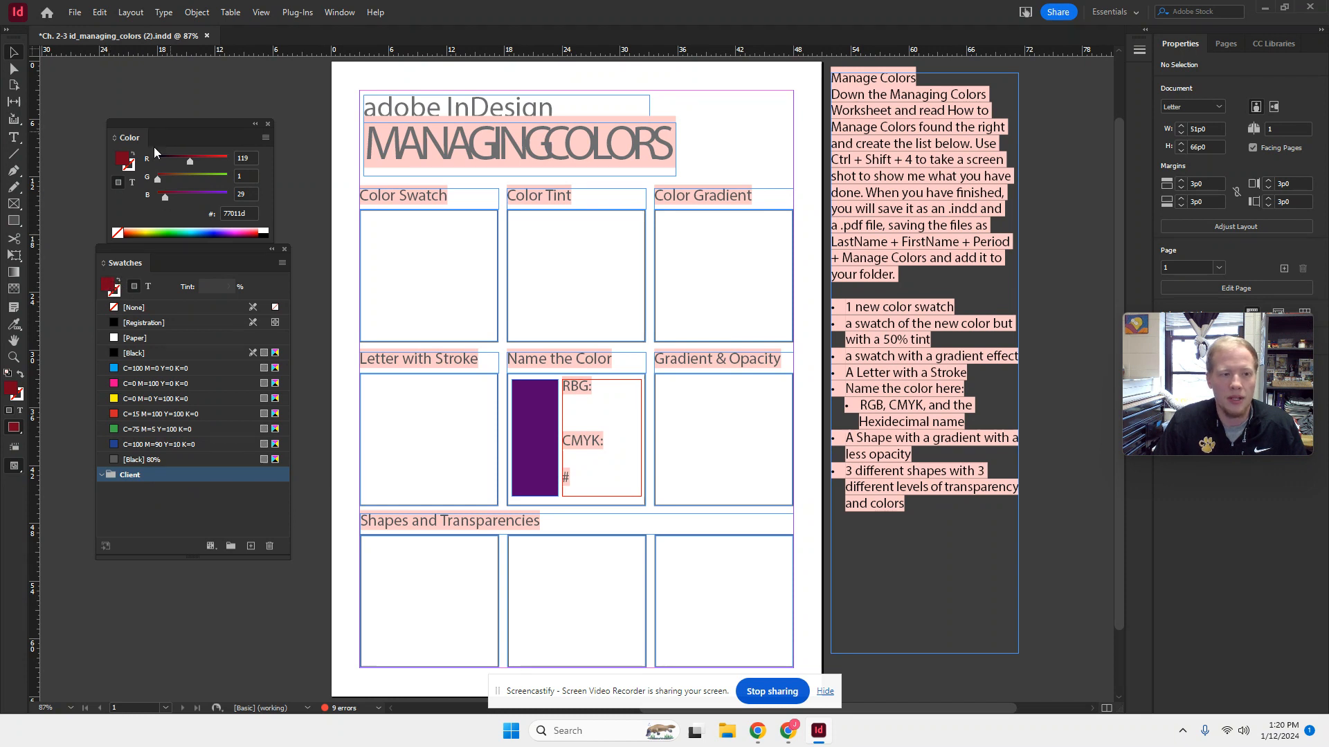
- Confirm the 77011d fill in the Color Picker, add it as a new swatch, and move it into the Client group
double_click(13, 392)
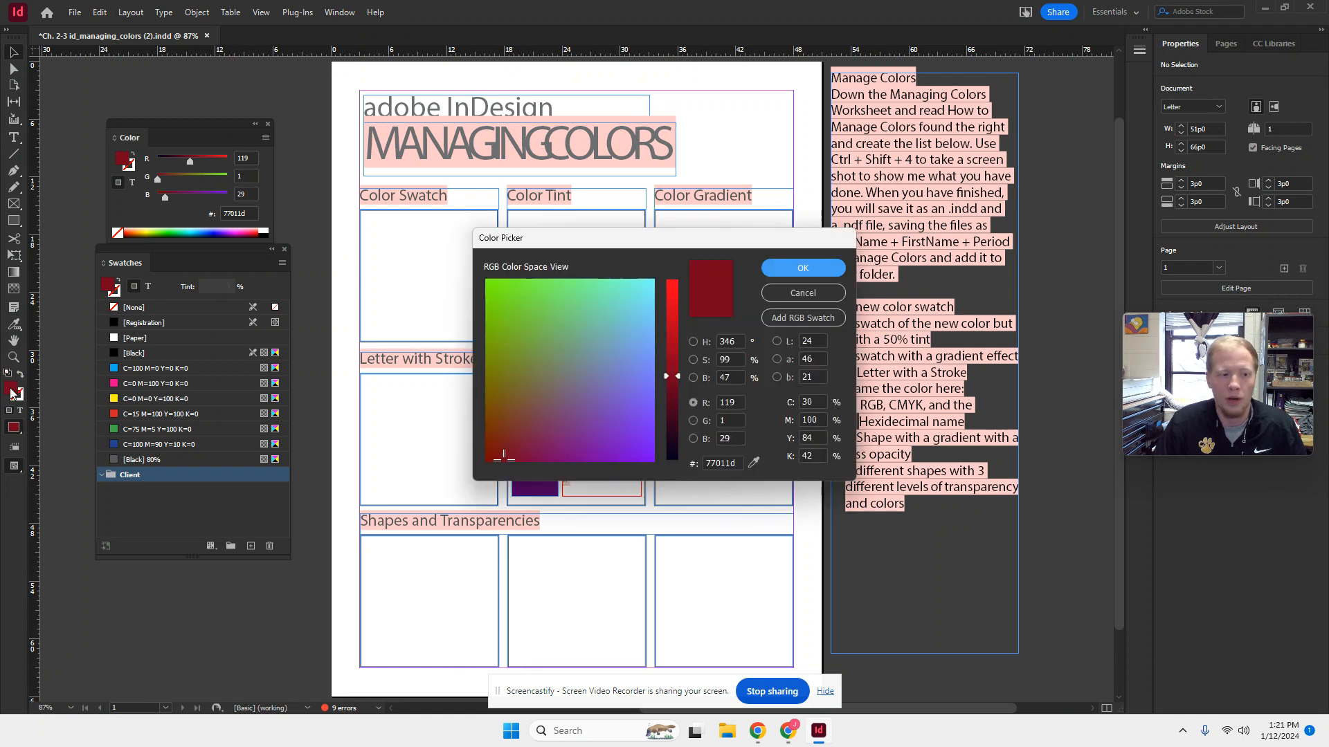
drag(604, 231, 594, 160)
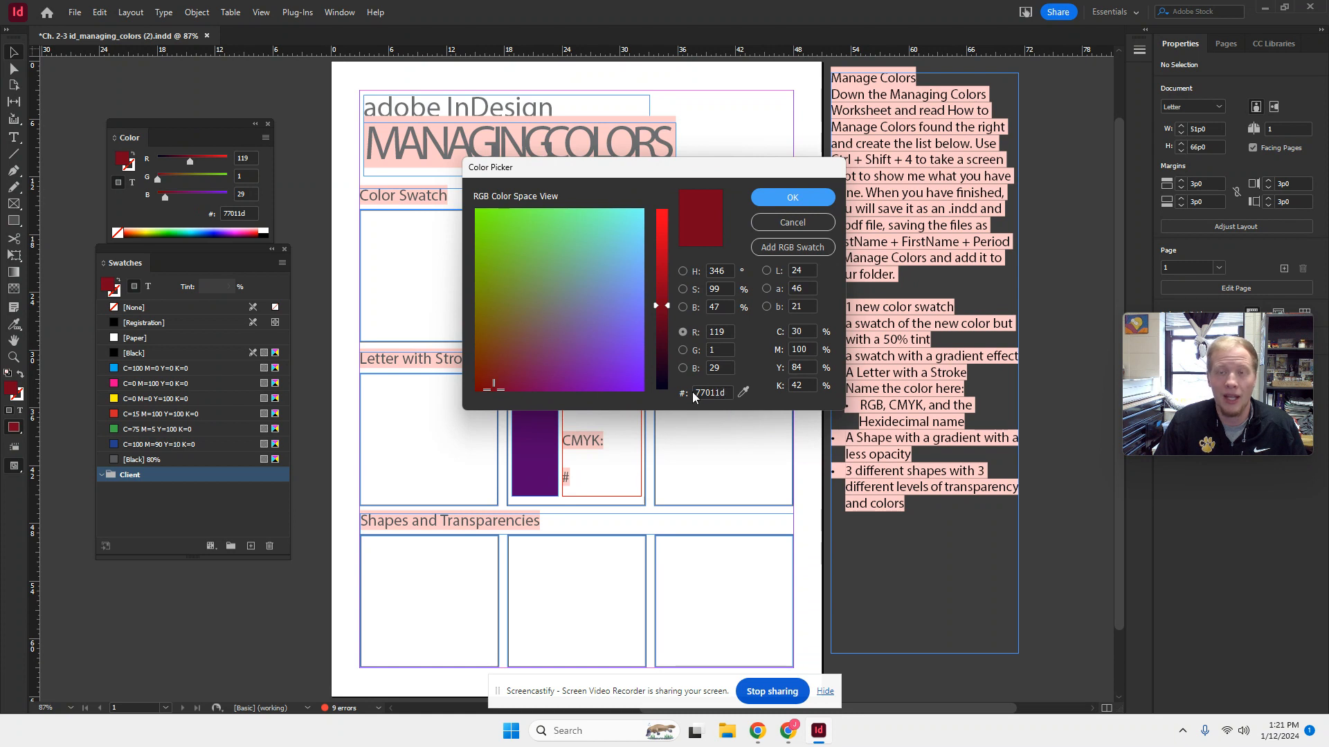
click(793, 196)
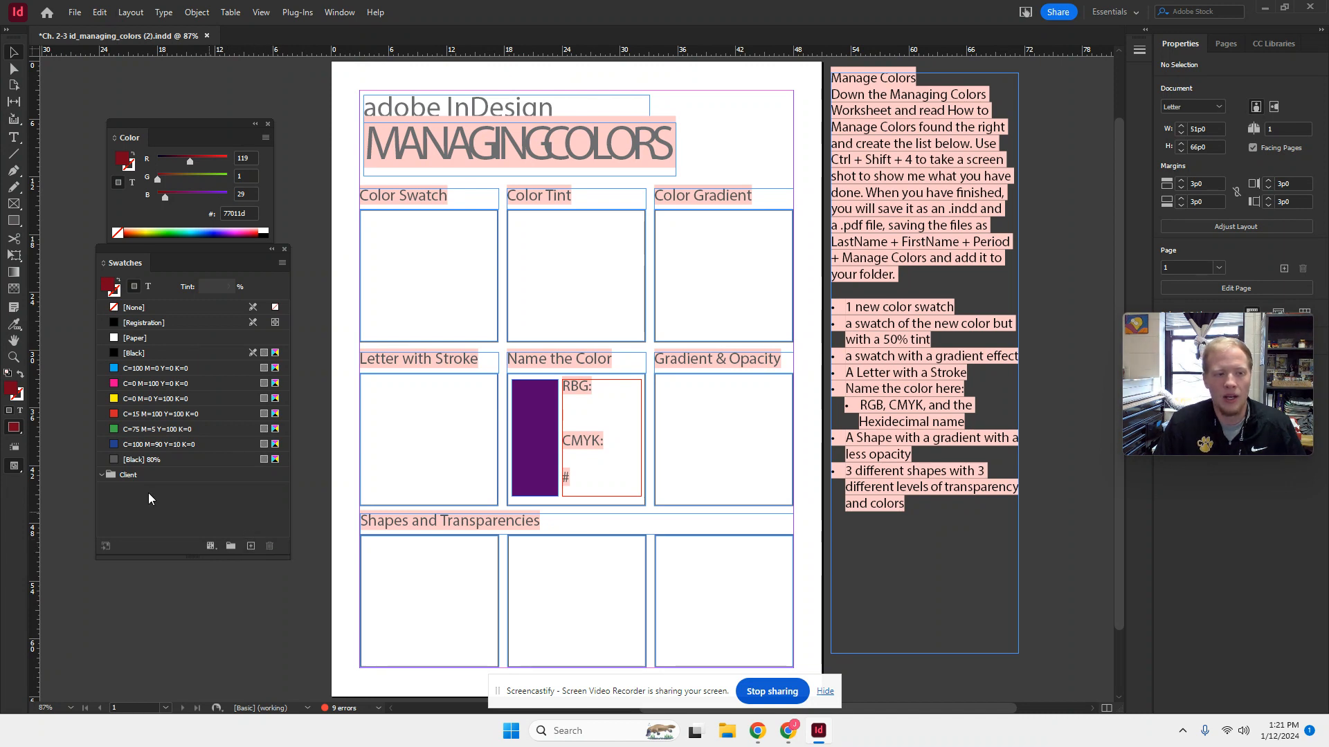
click(251, 546)
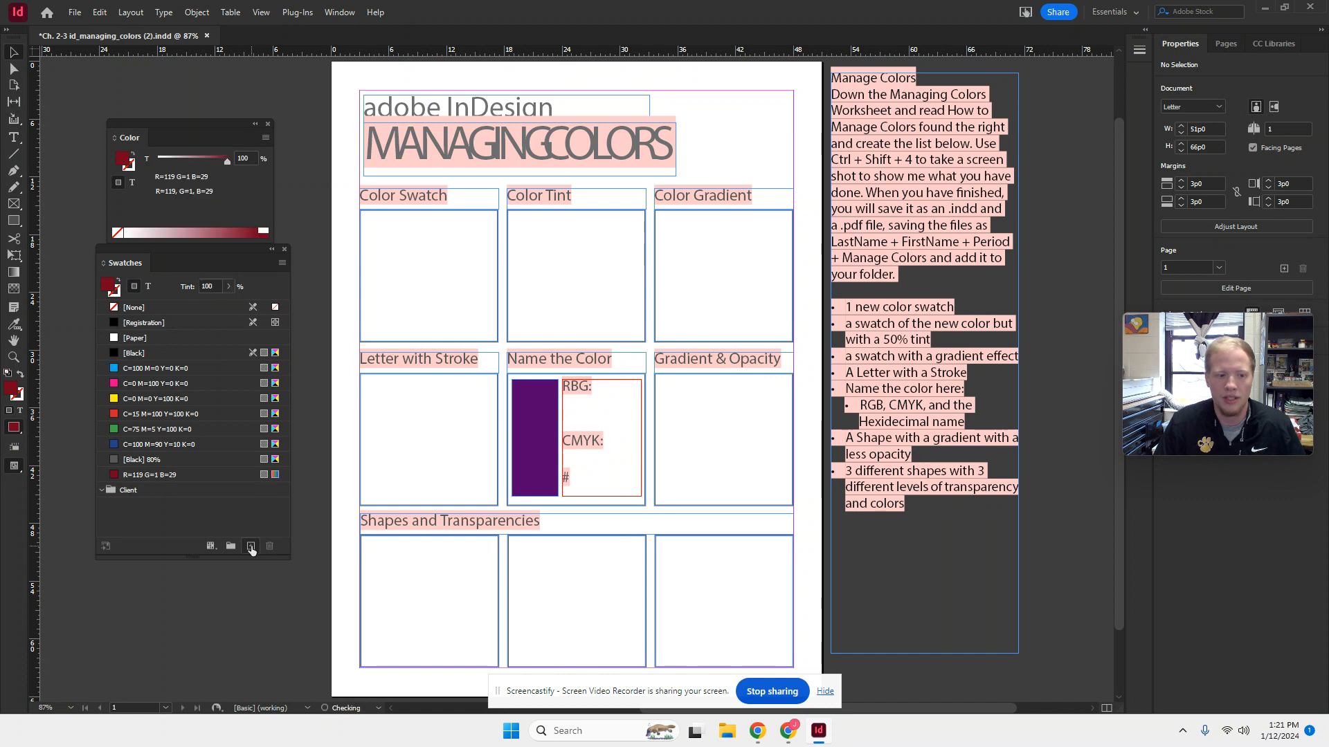
drag(141, 479, 137, 493)
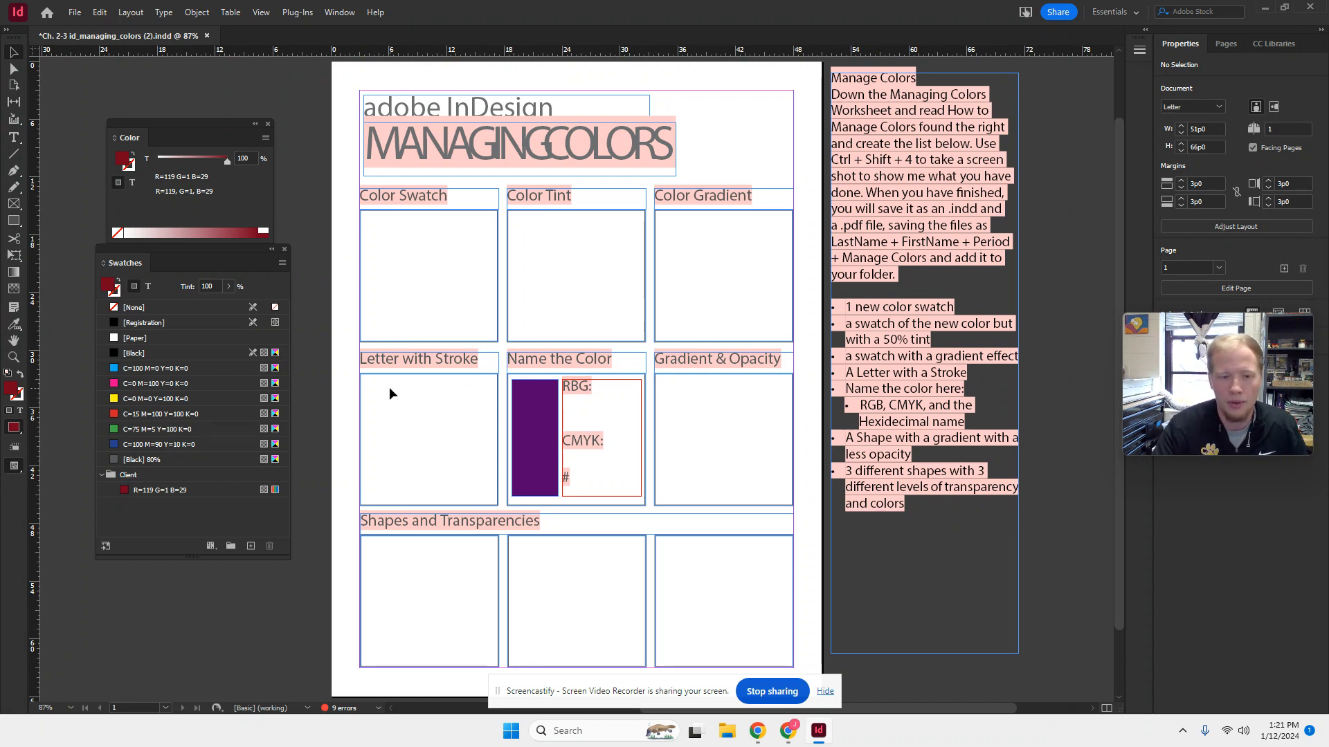
- Take a screen snip of the lower Swatches panel including the Client group and open it in Snipping Tool
key(super+shift+s)
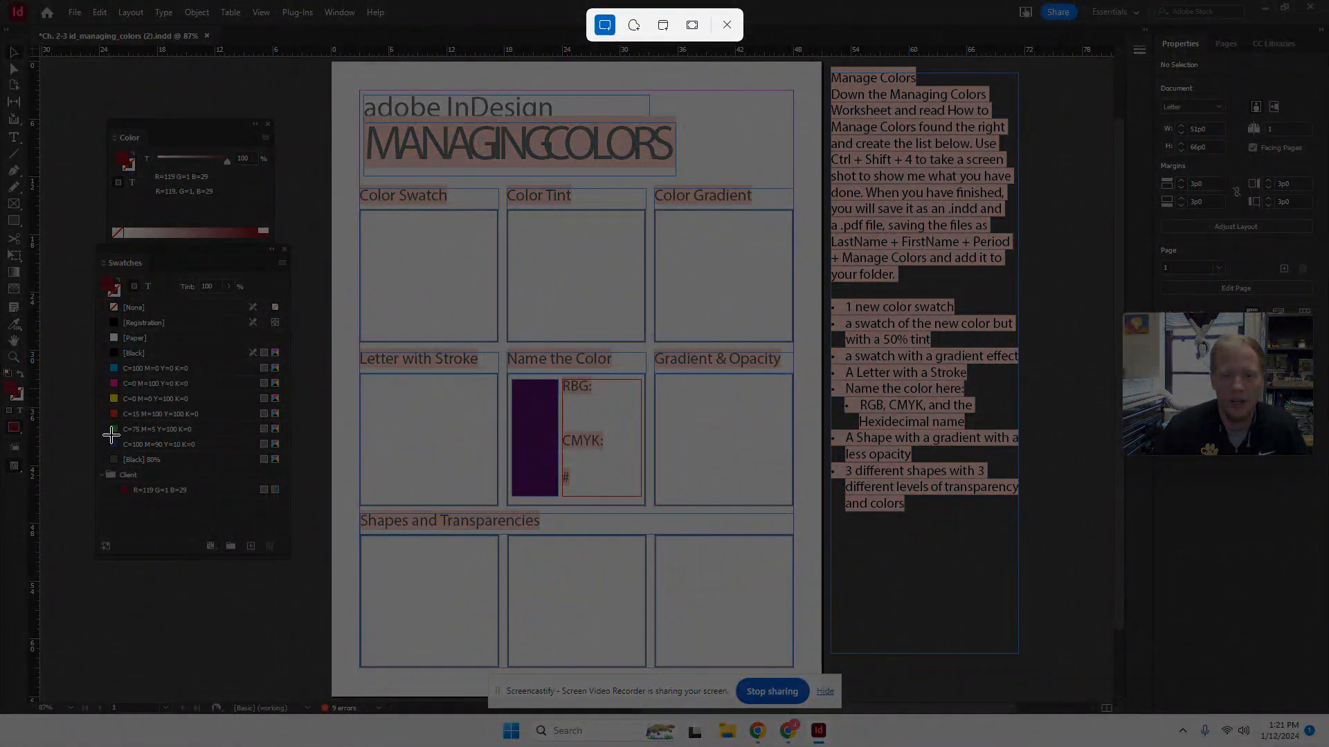
drag(97, 427, 287, 563)
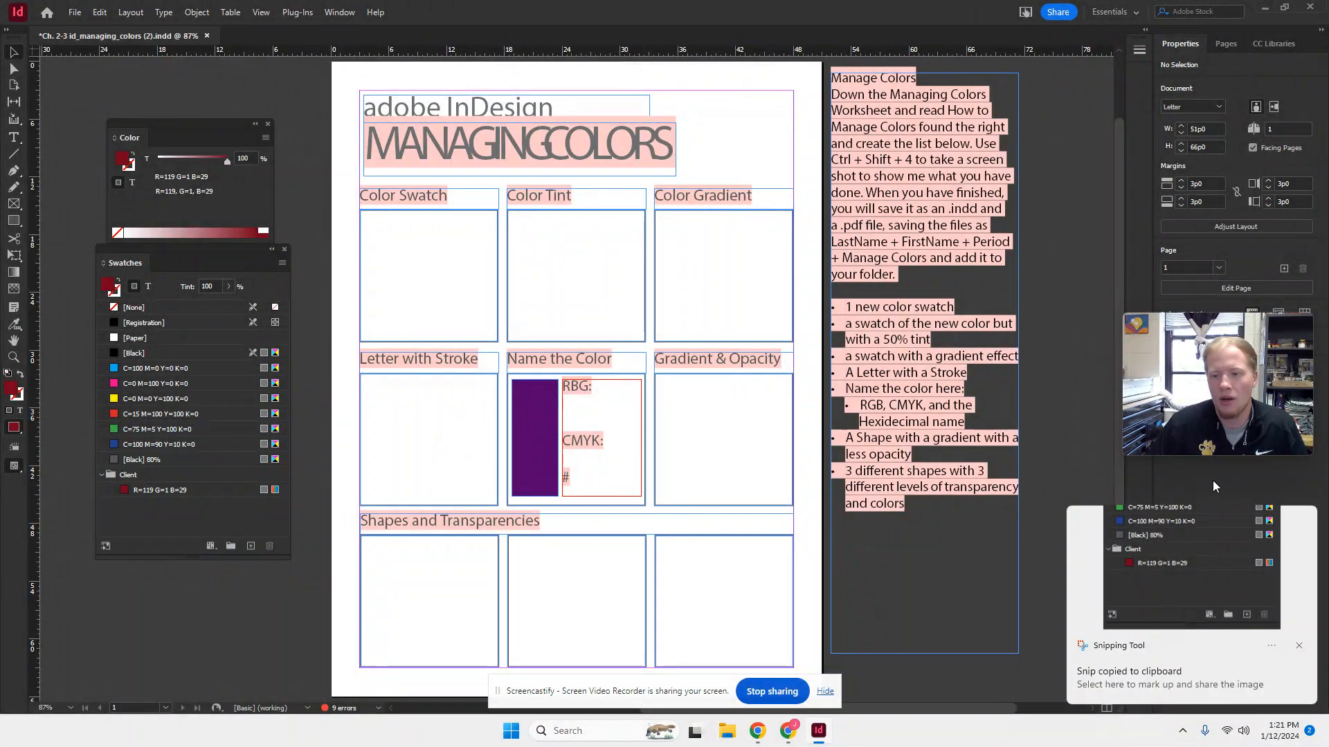
click(1165, 545)
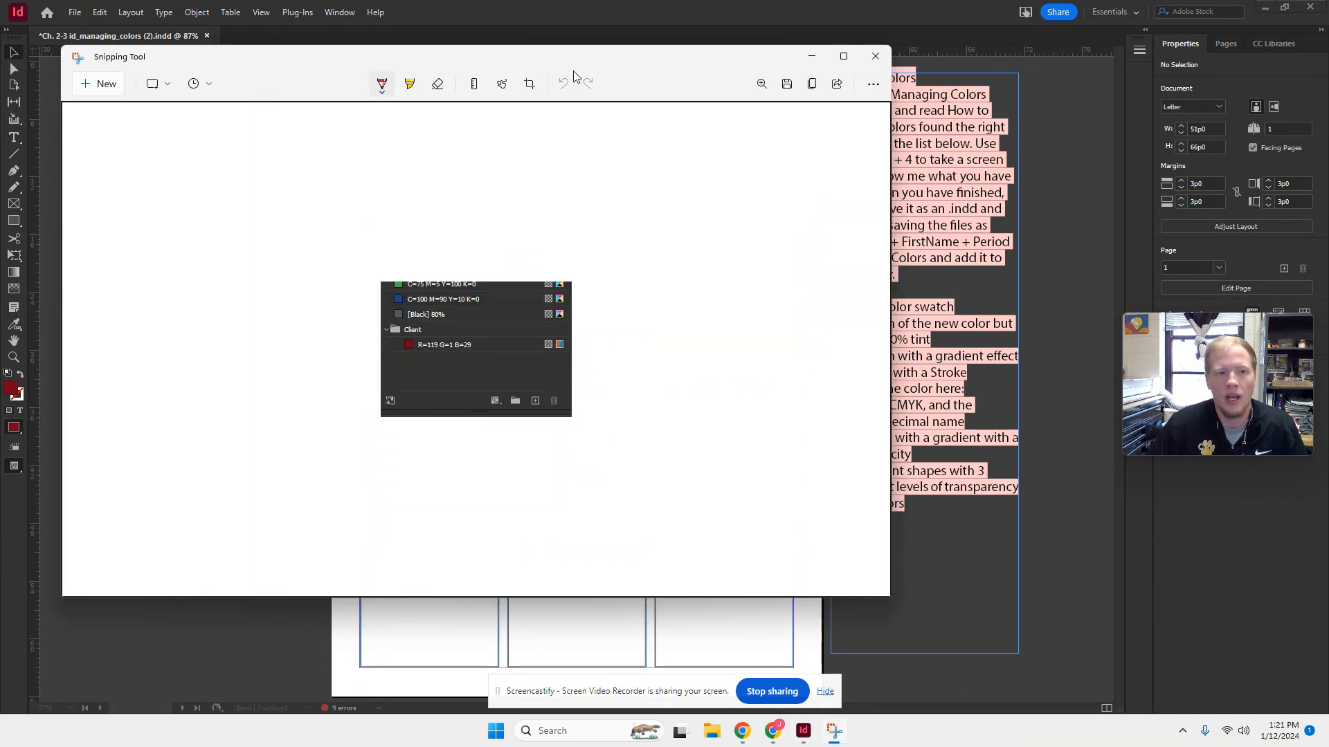
- Save the snip to the Desktop as a PNG named 1-4 Swatch and close Snipping Tool
click(786, 84)
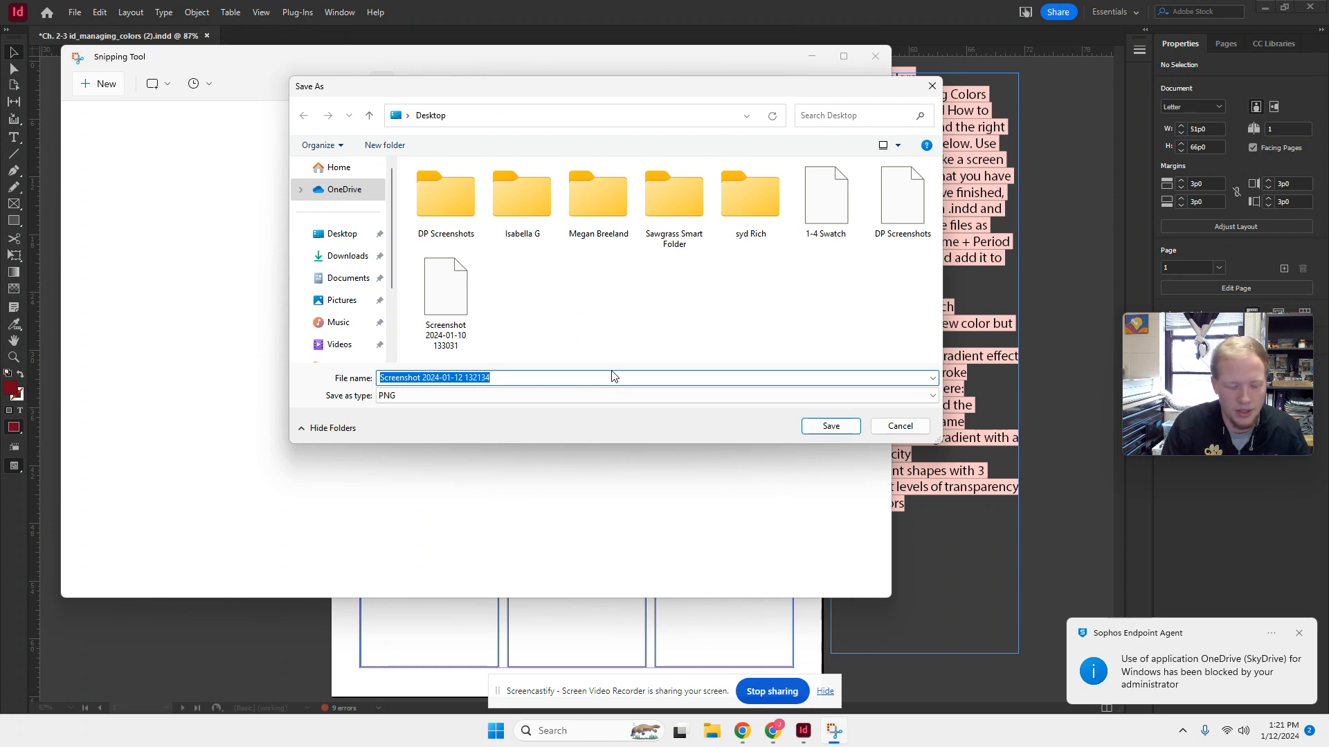
text(1-4 Swa)
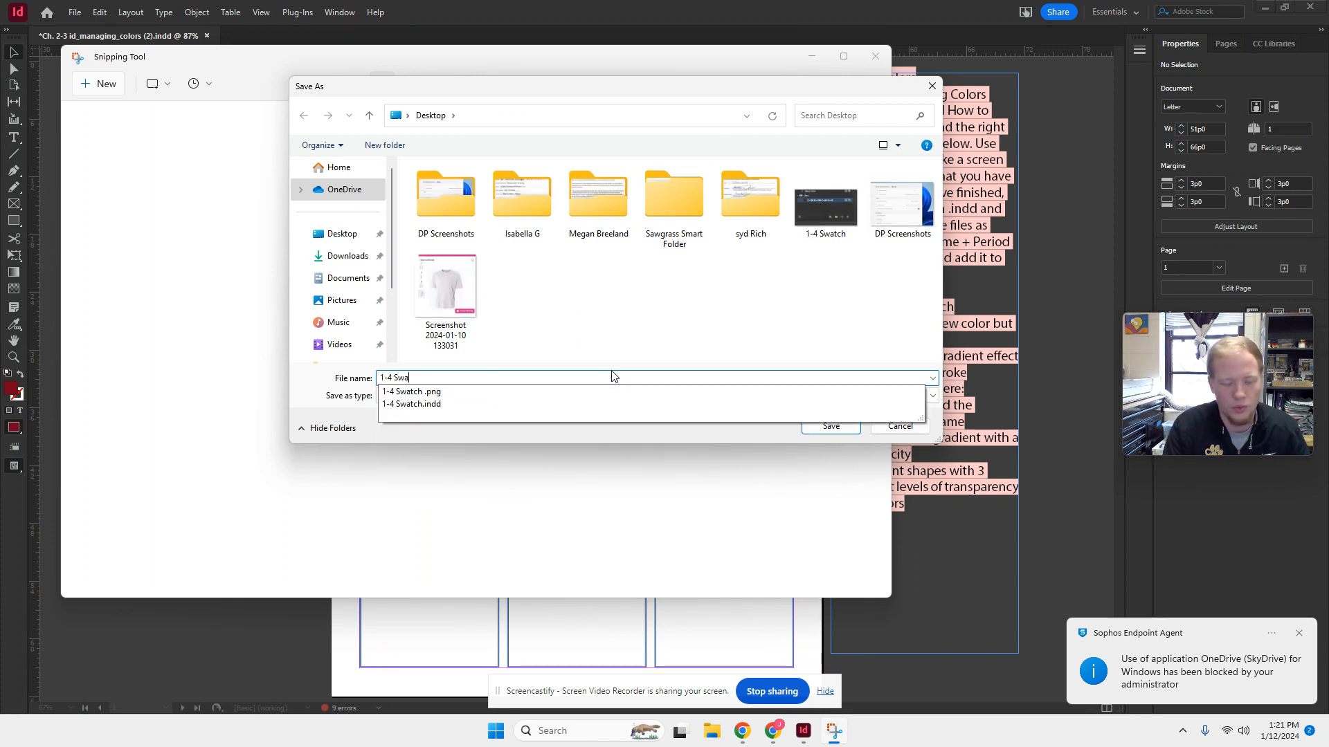
text(tch)
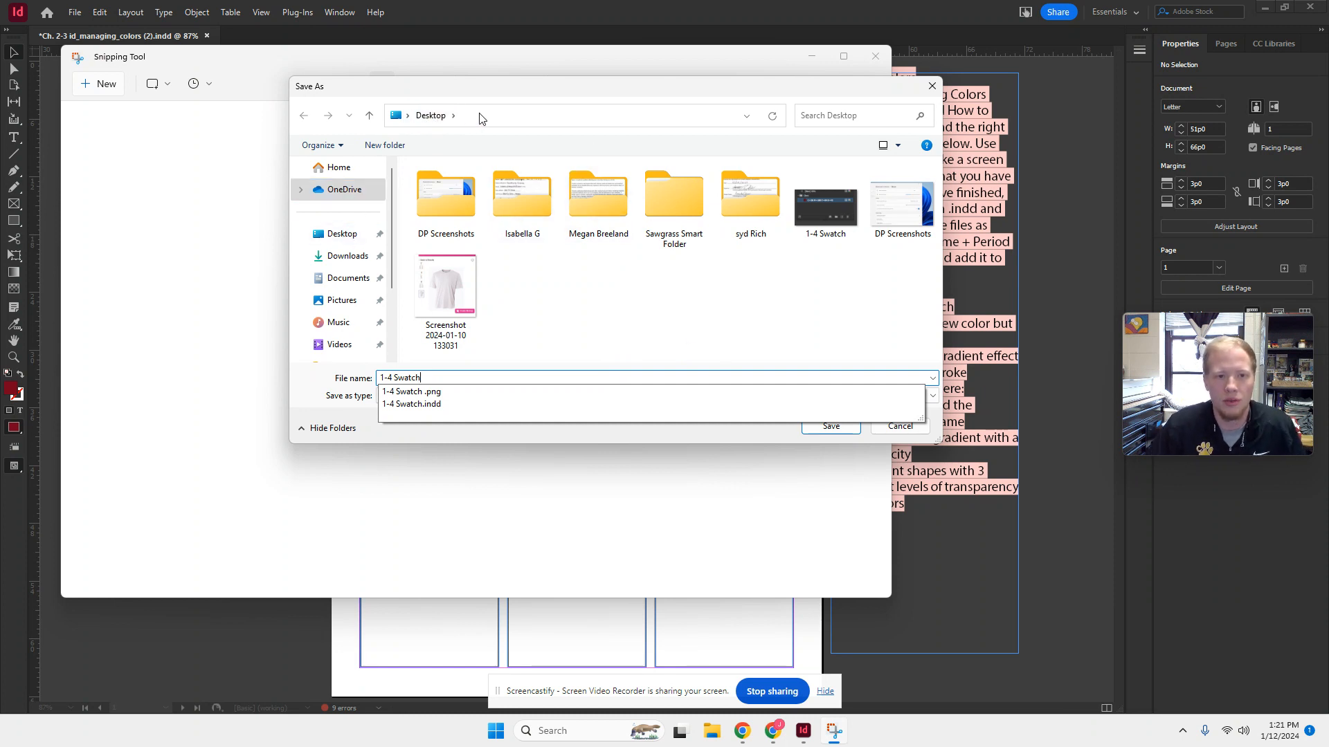
click(830, 428)
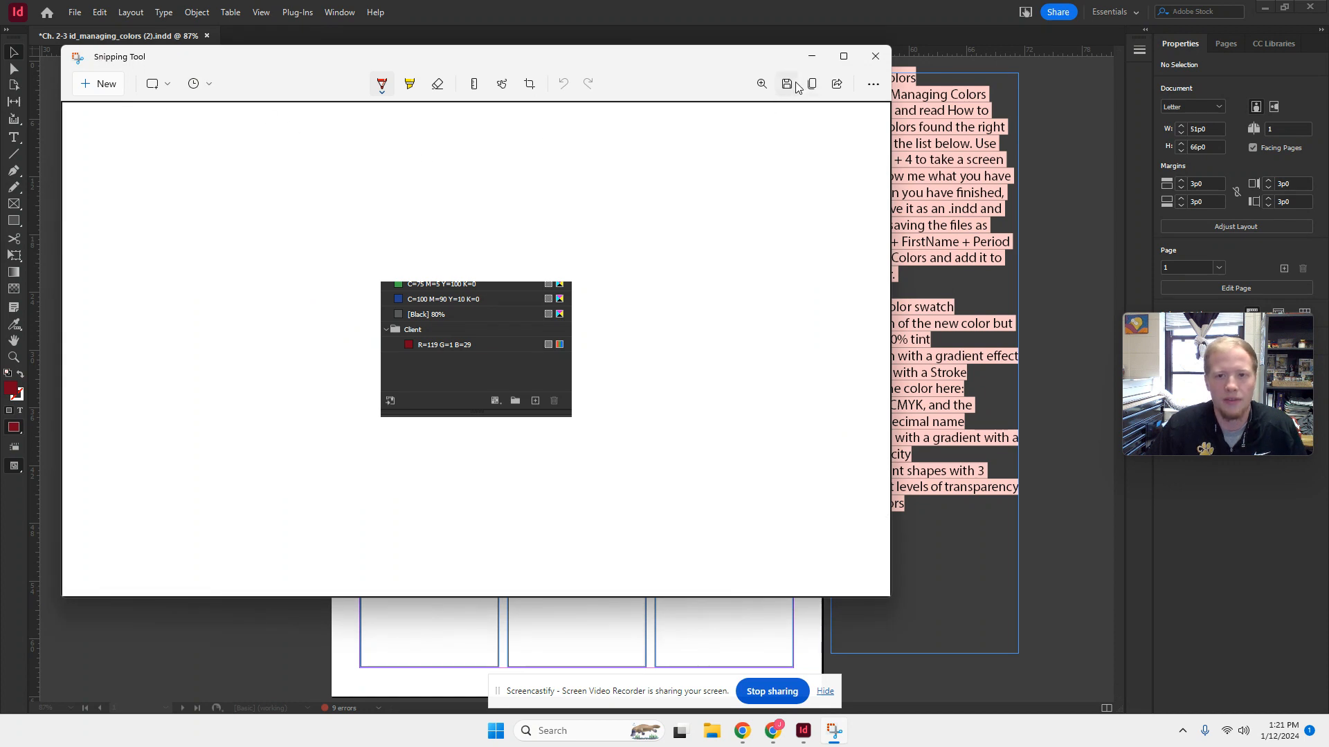
click(876, 56)
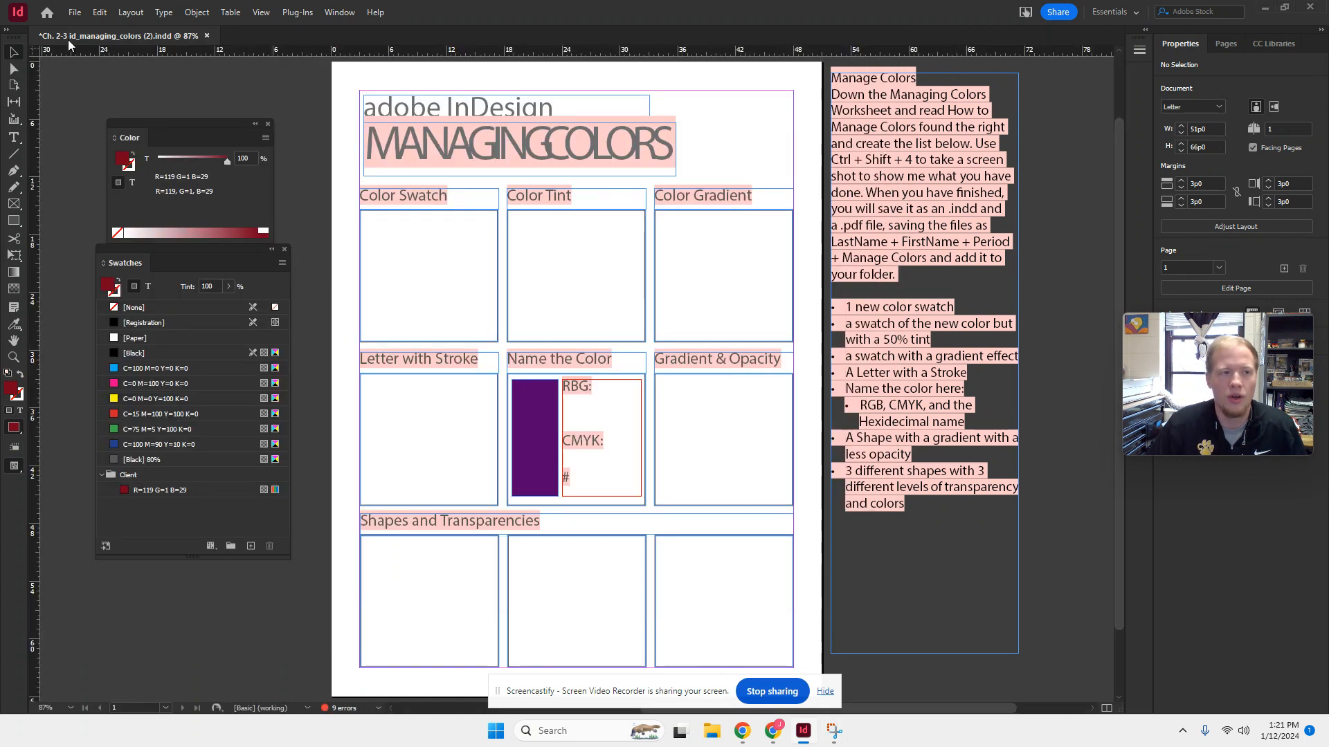
- Start the Rectangle Frame tool at the Color Swatch box and unlock and show Layer 1
click(14, 207)
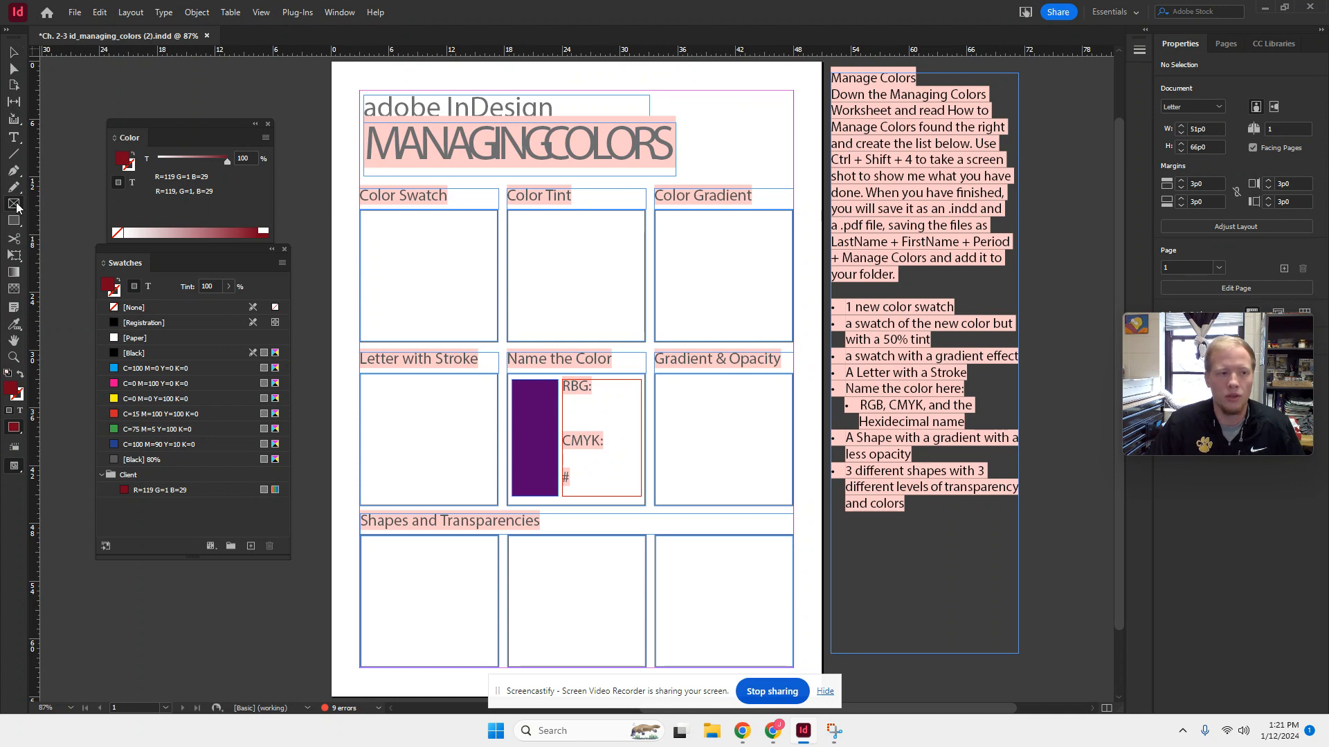
click(360, 208)
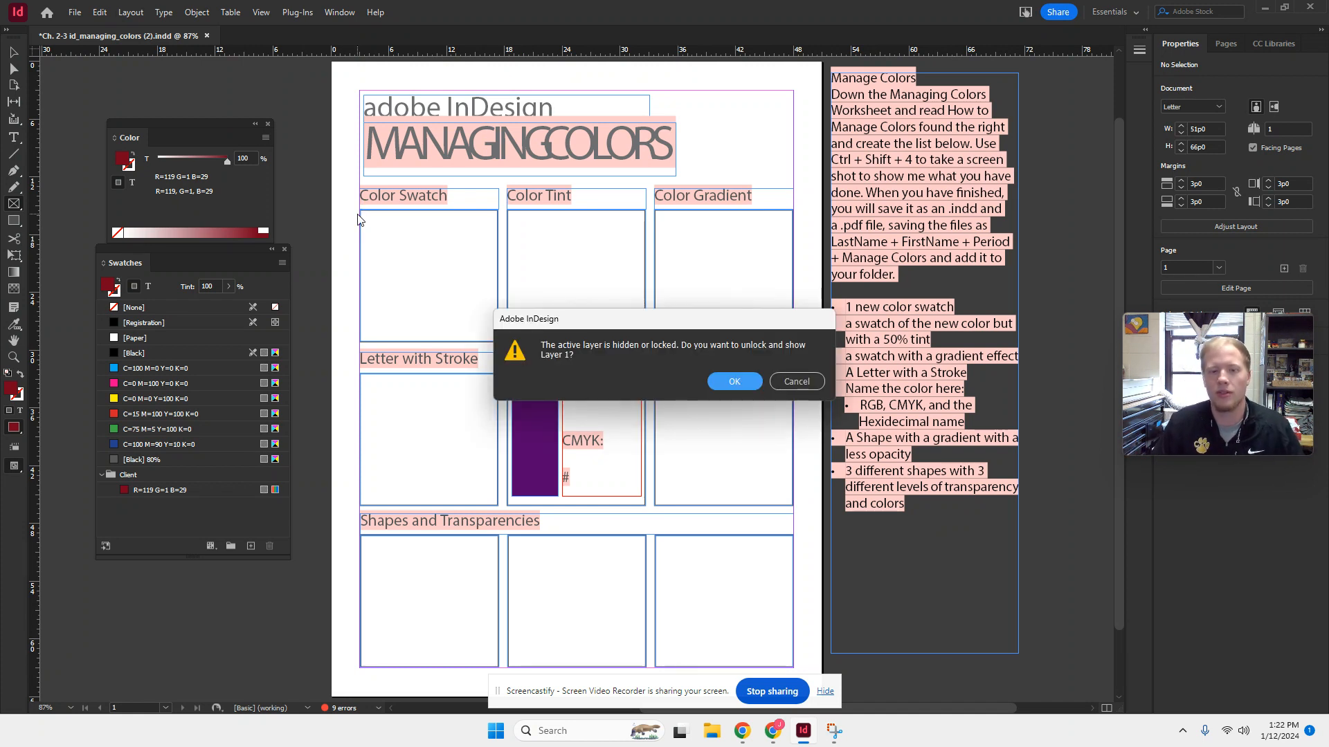
click(737, 380)
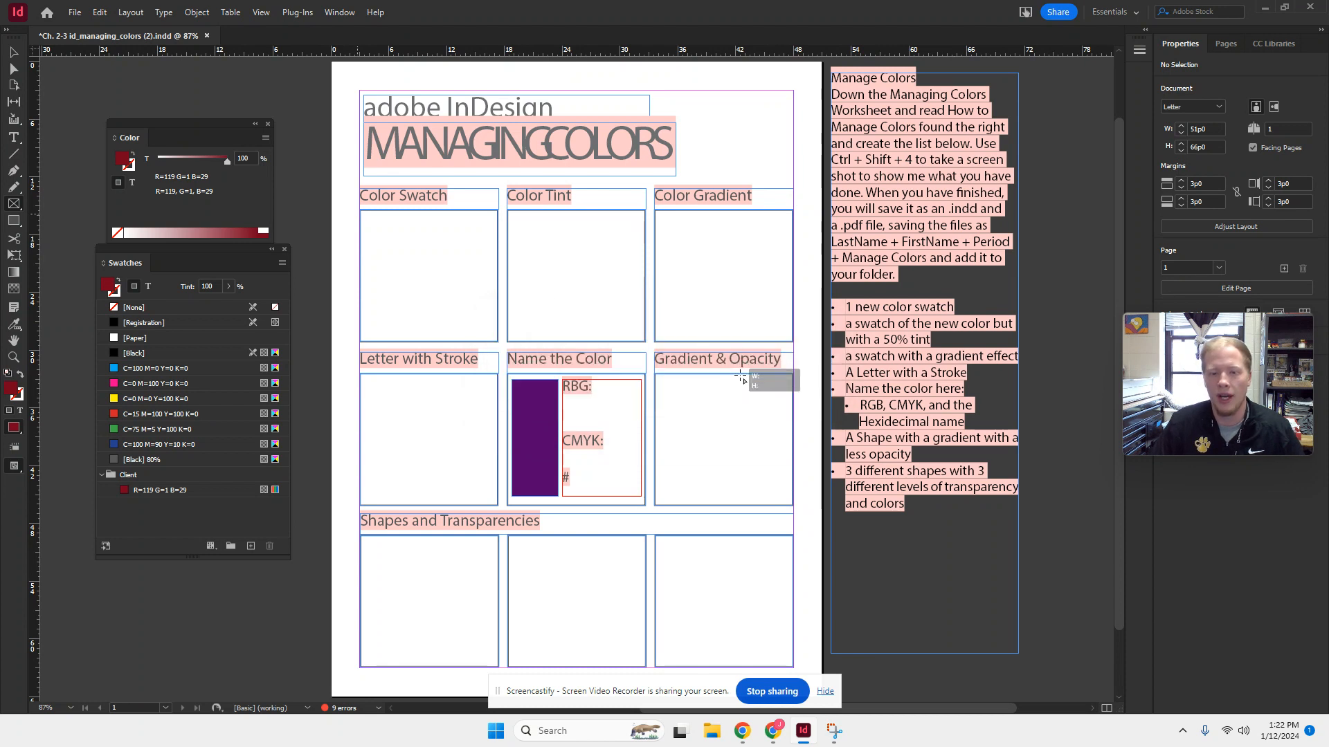
- Draw a rectangle frame about 14p5 by 13p10 over the Color Swatch box
click(742, 376)
click(722, 372)
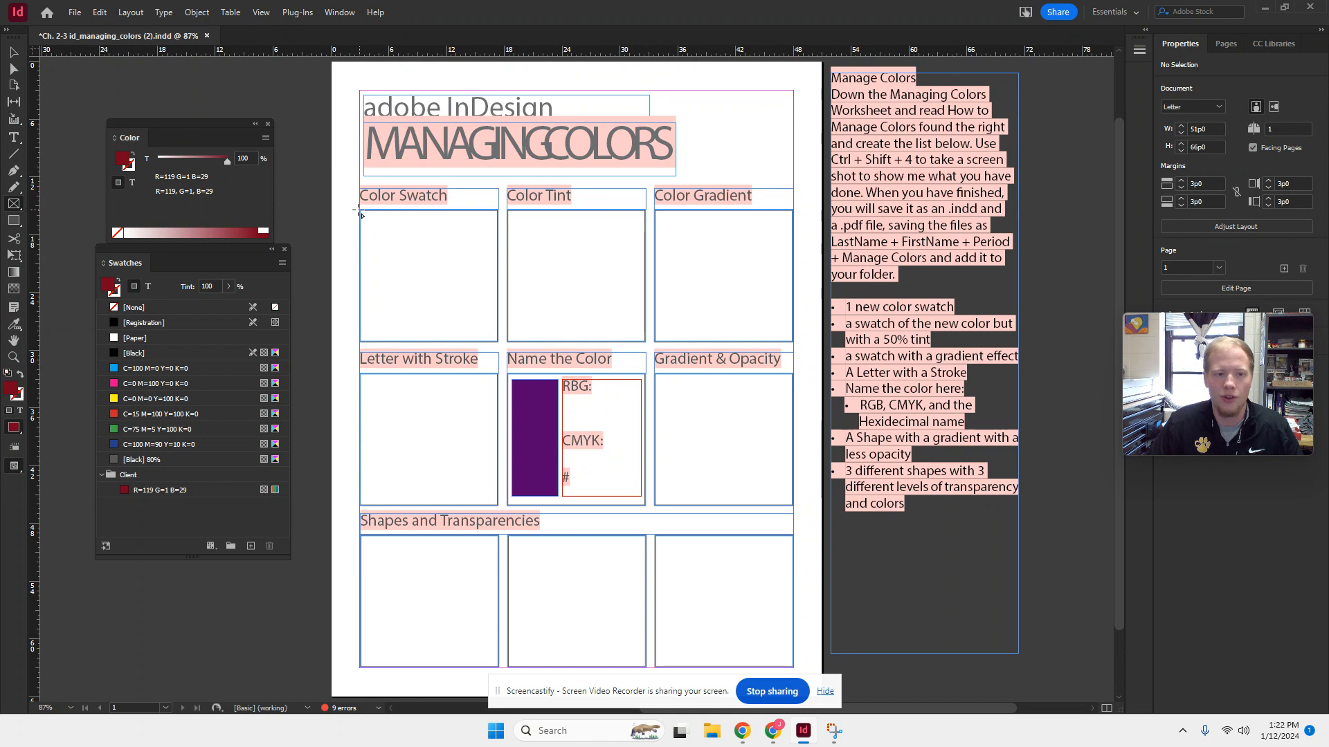
drag(359, 212, 498, 342)
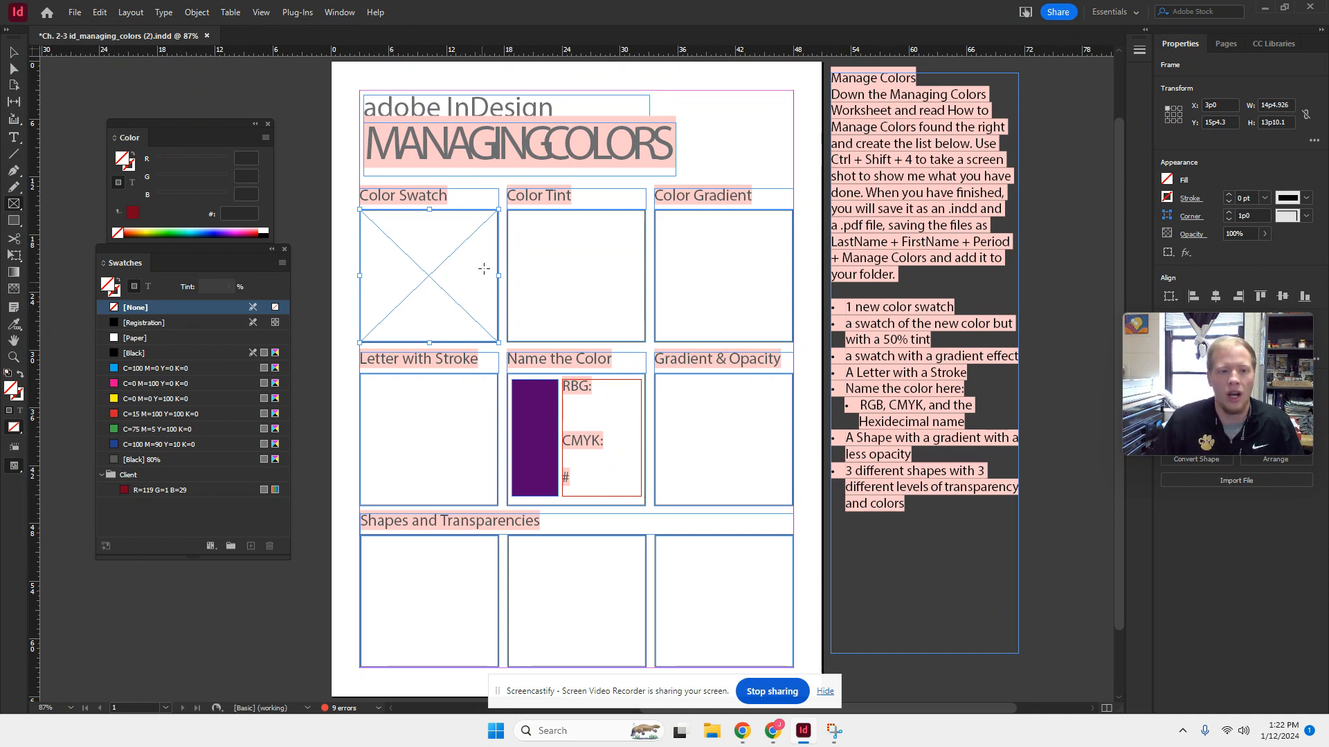
- Place the newer 1-4 Swatch image, showing the Client group, from the Desktop into the Color Swatch frame
click(74, 13)
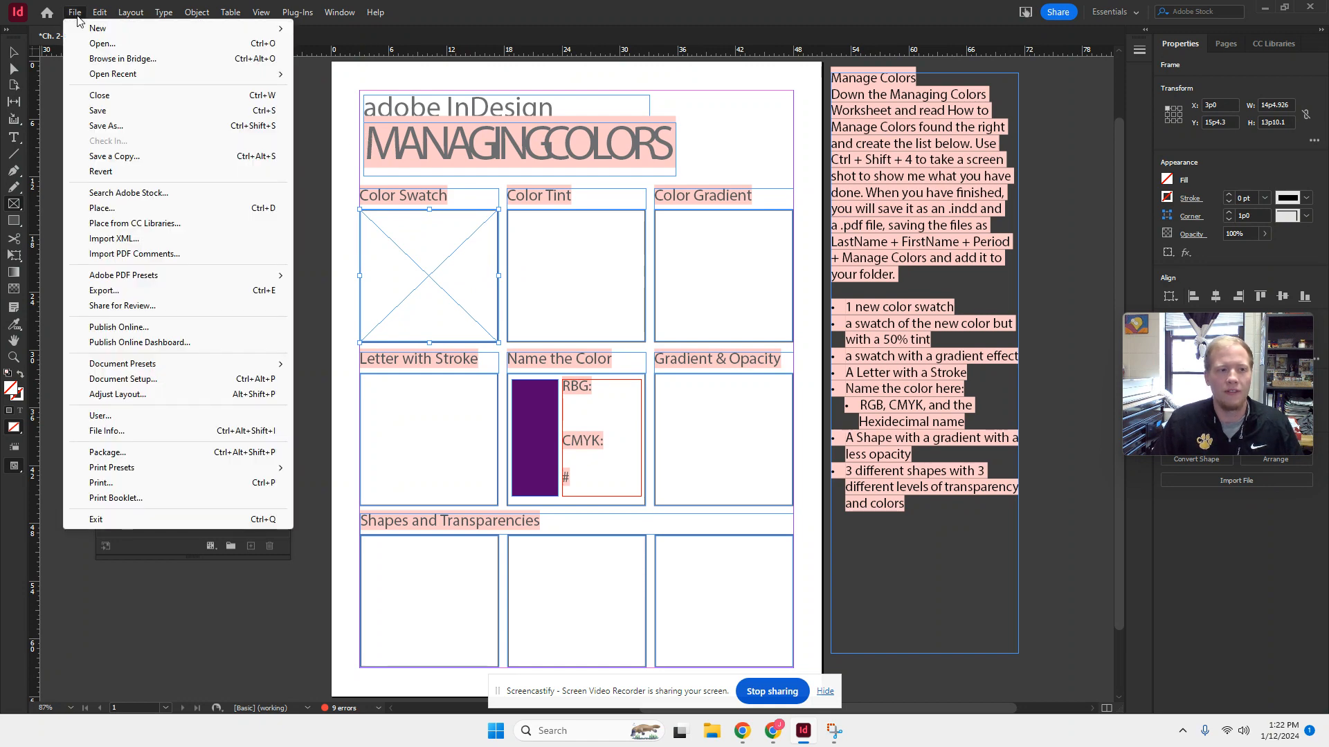
click(131, 208)
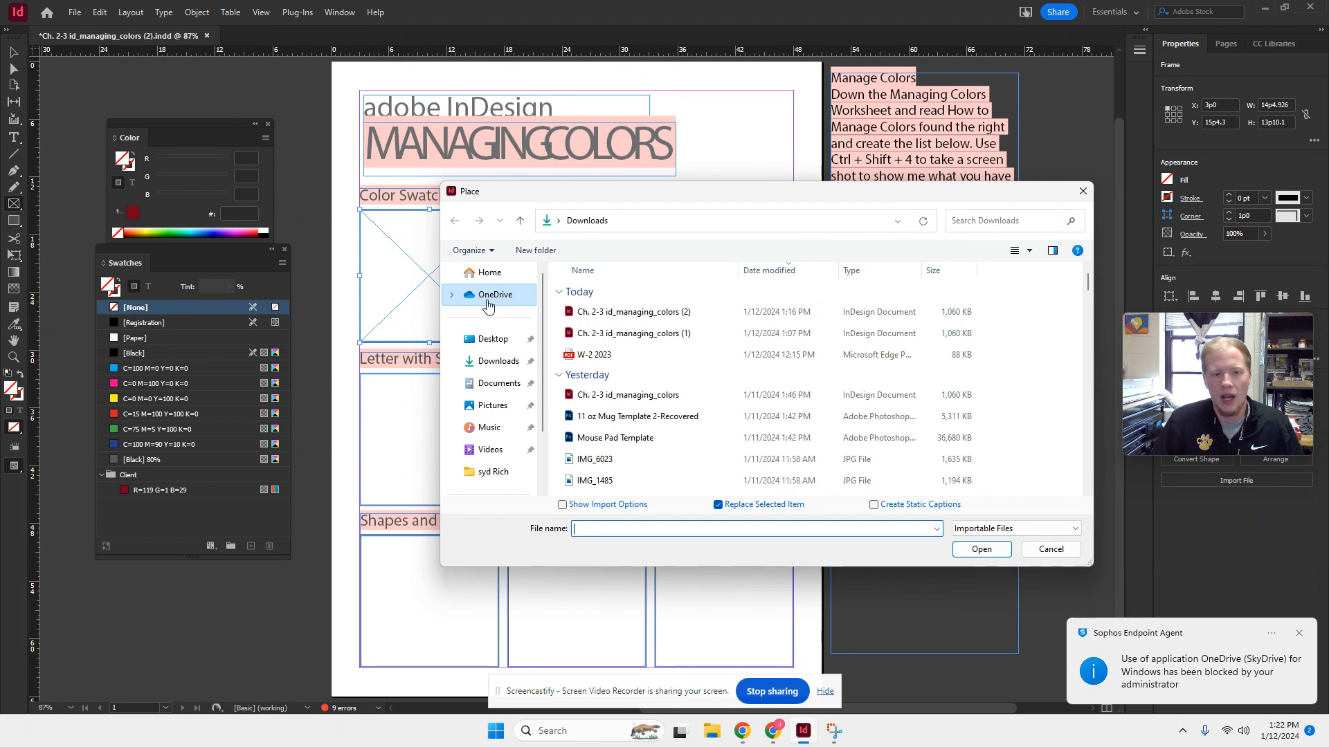
click(490, 342)
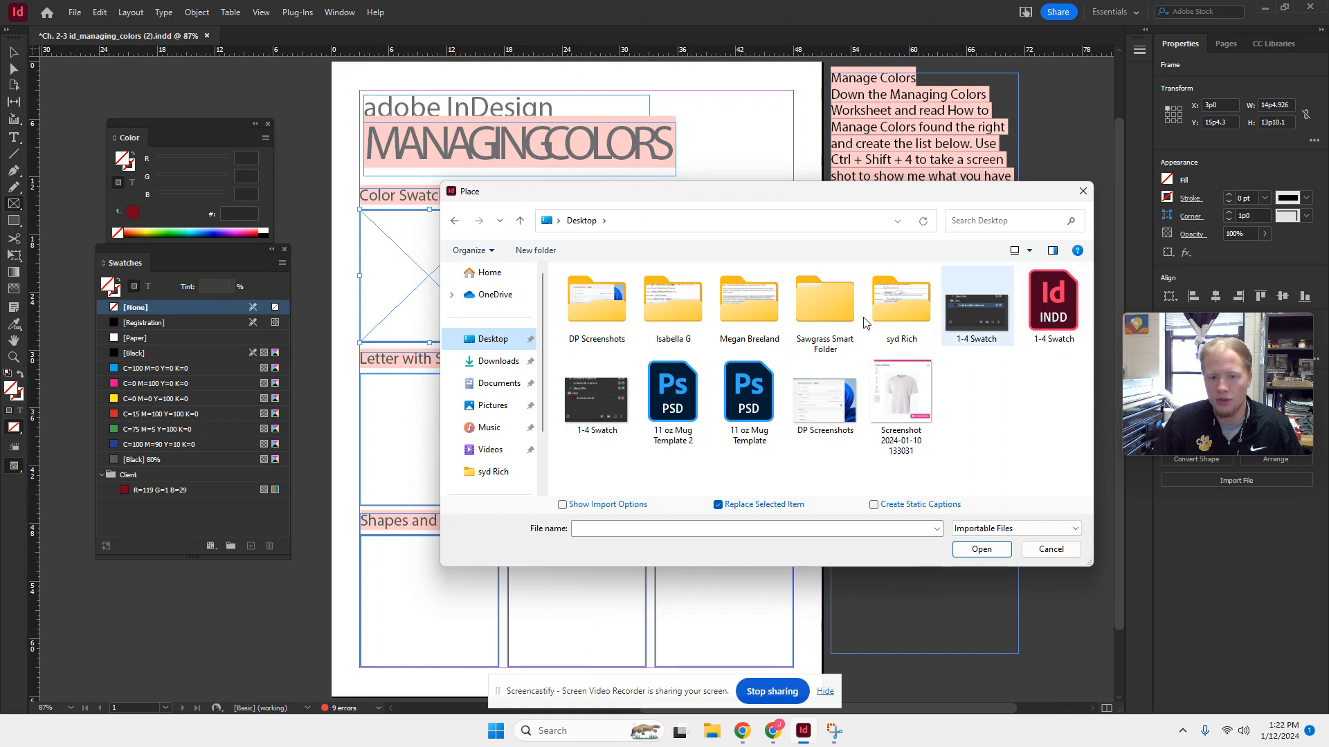
click(596, 395)
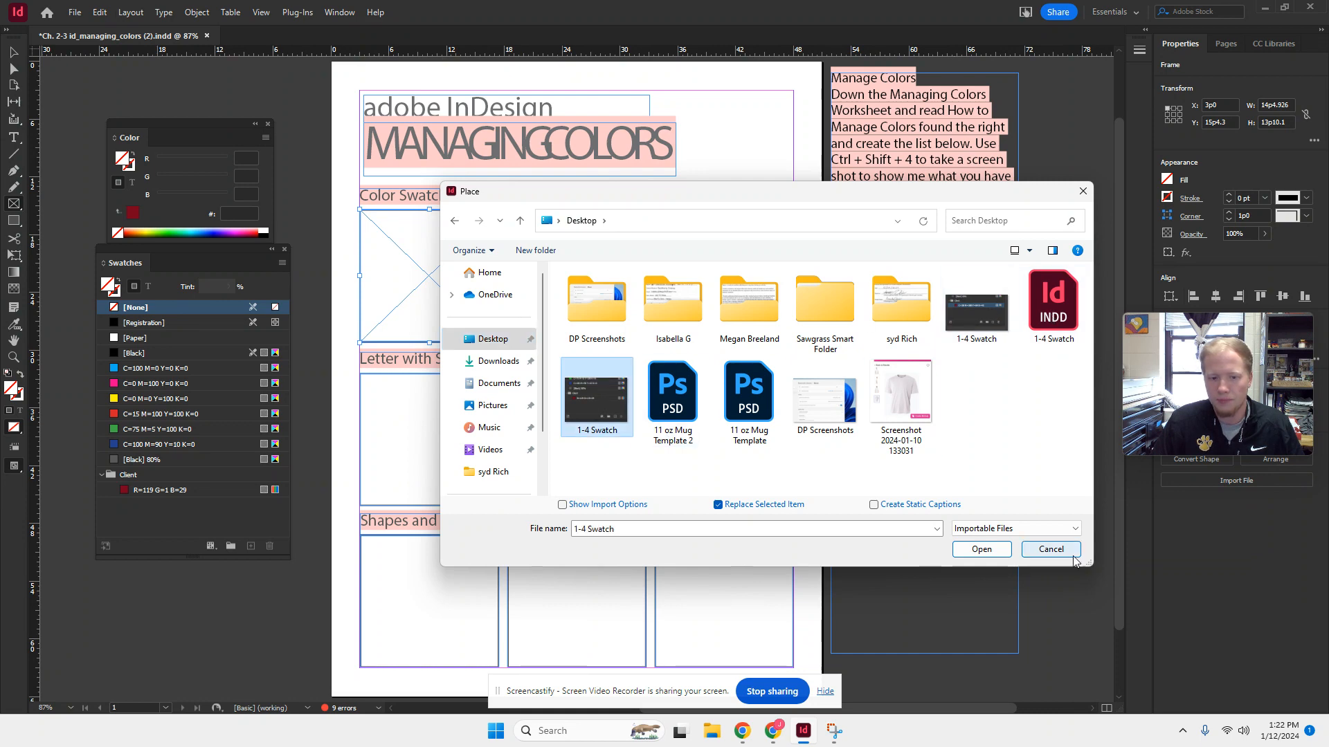
click(981, 549)
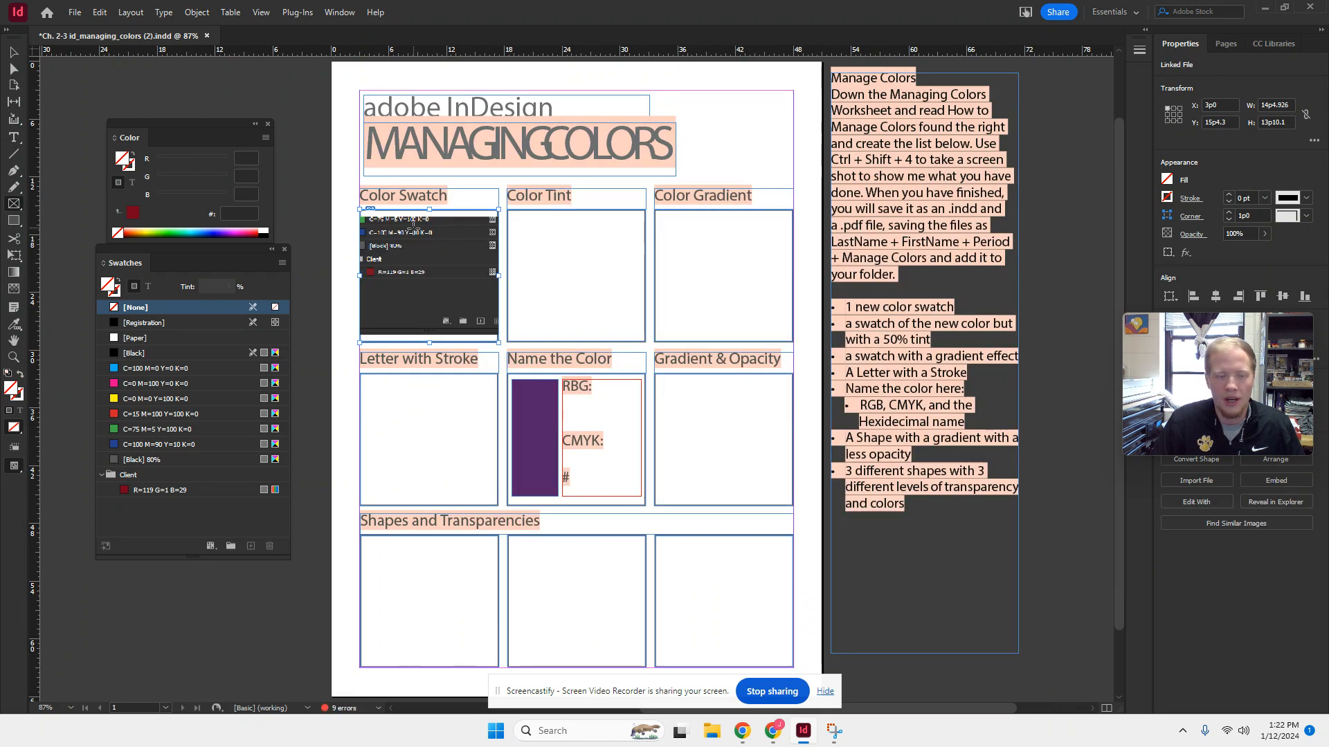
- Resize the placed image inside the Color Swatch frame to about 14p6 by 12p7 to fit the frame's width, and deselect it
click(11, 52)
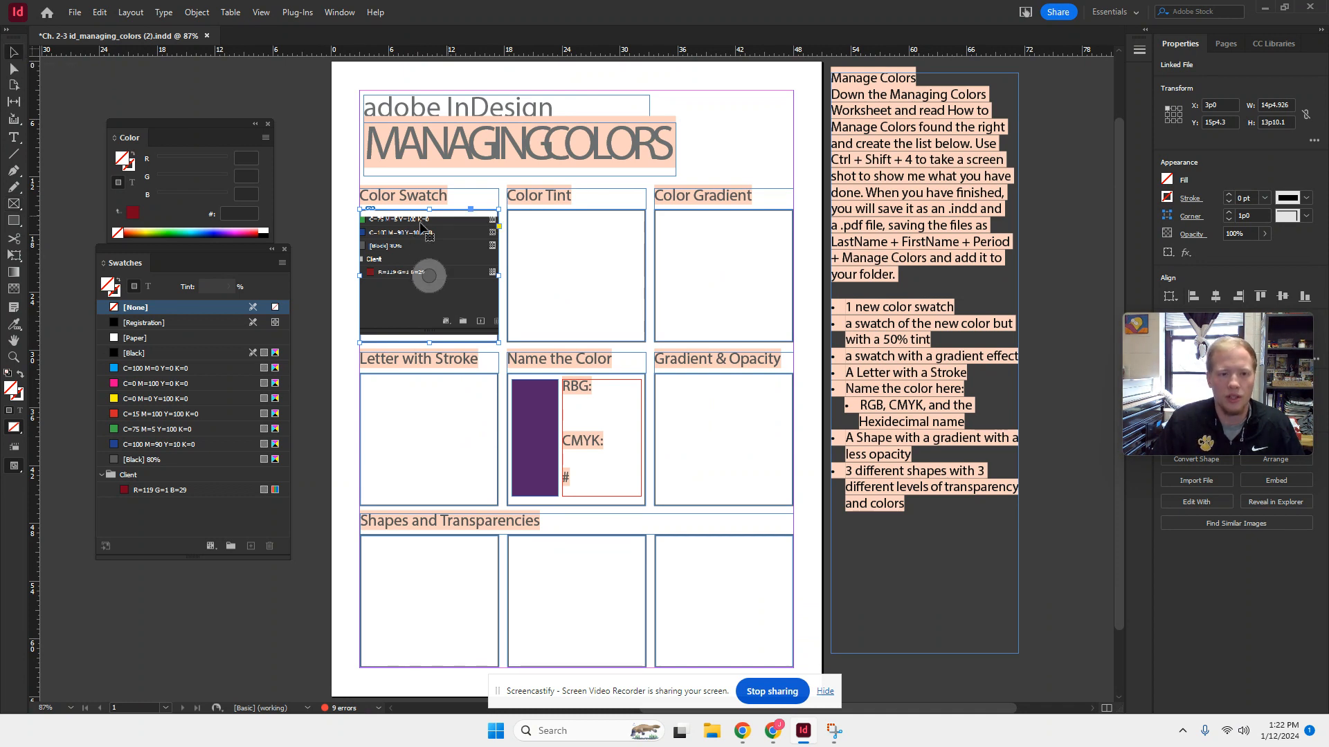
double_click(392, 267)
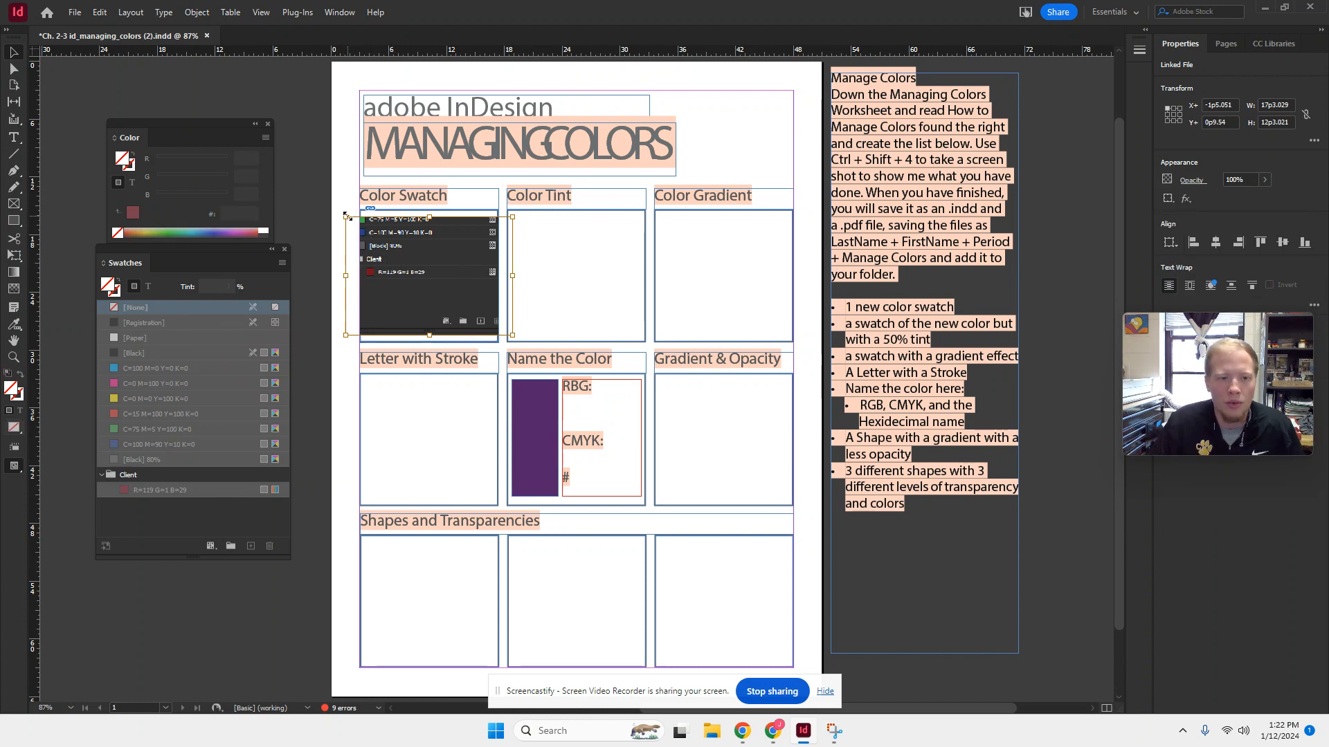
drag(347, 216, 359, 218)
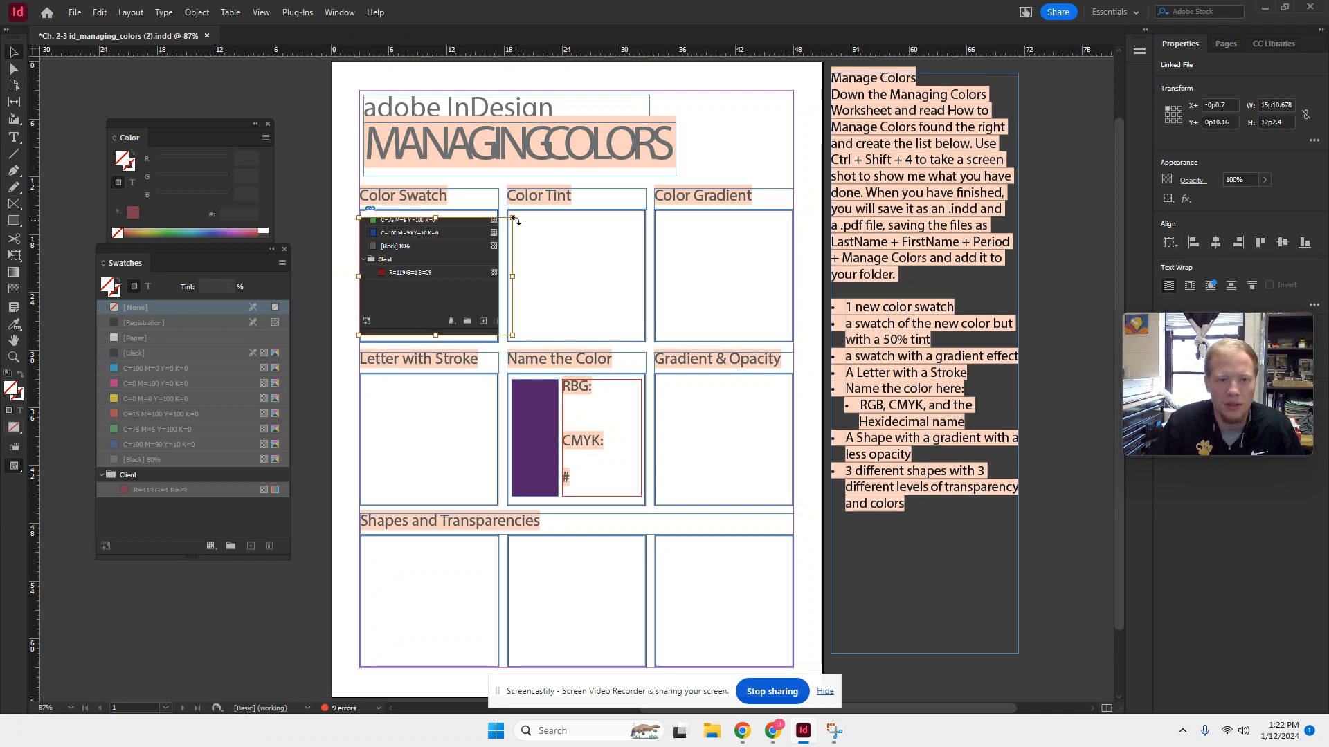
drag(512, 219, 500, 213)
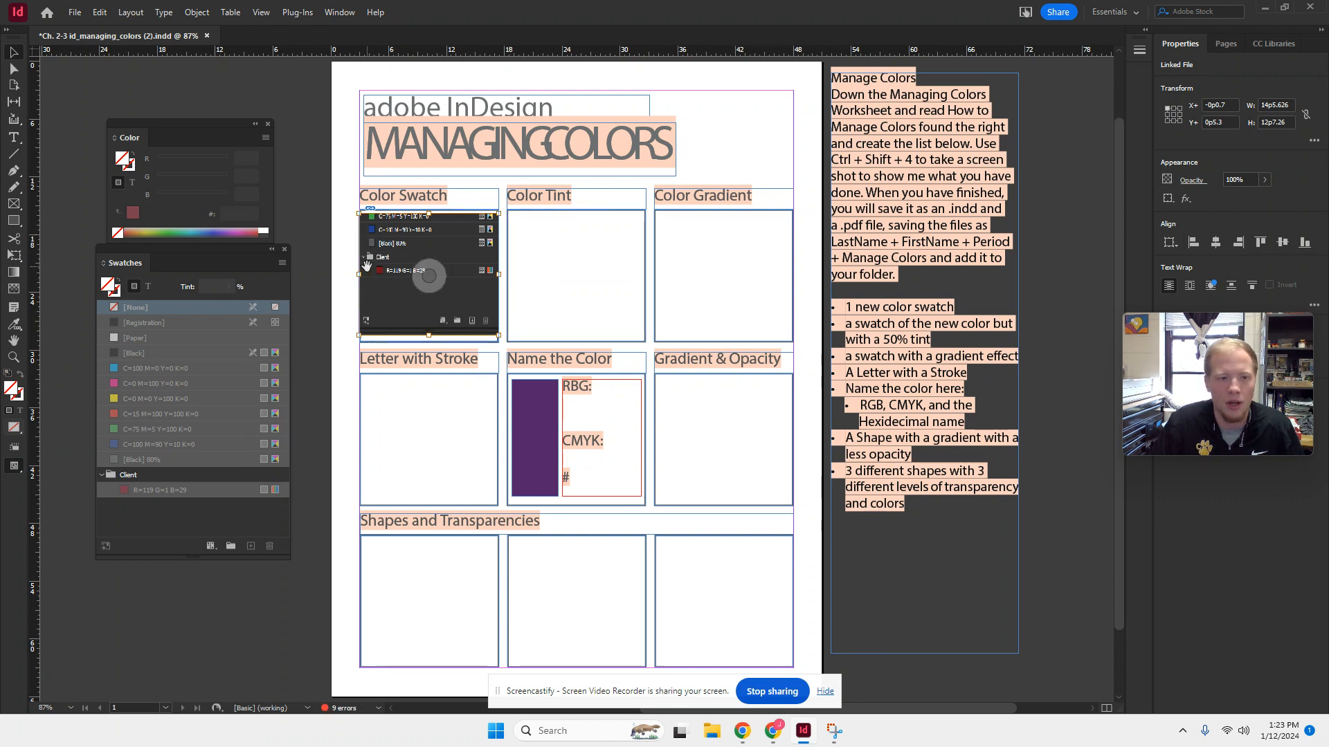
click(317, 187)
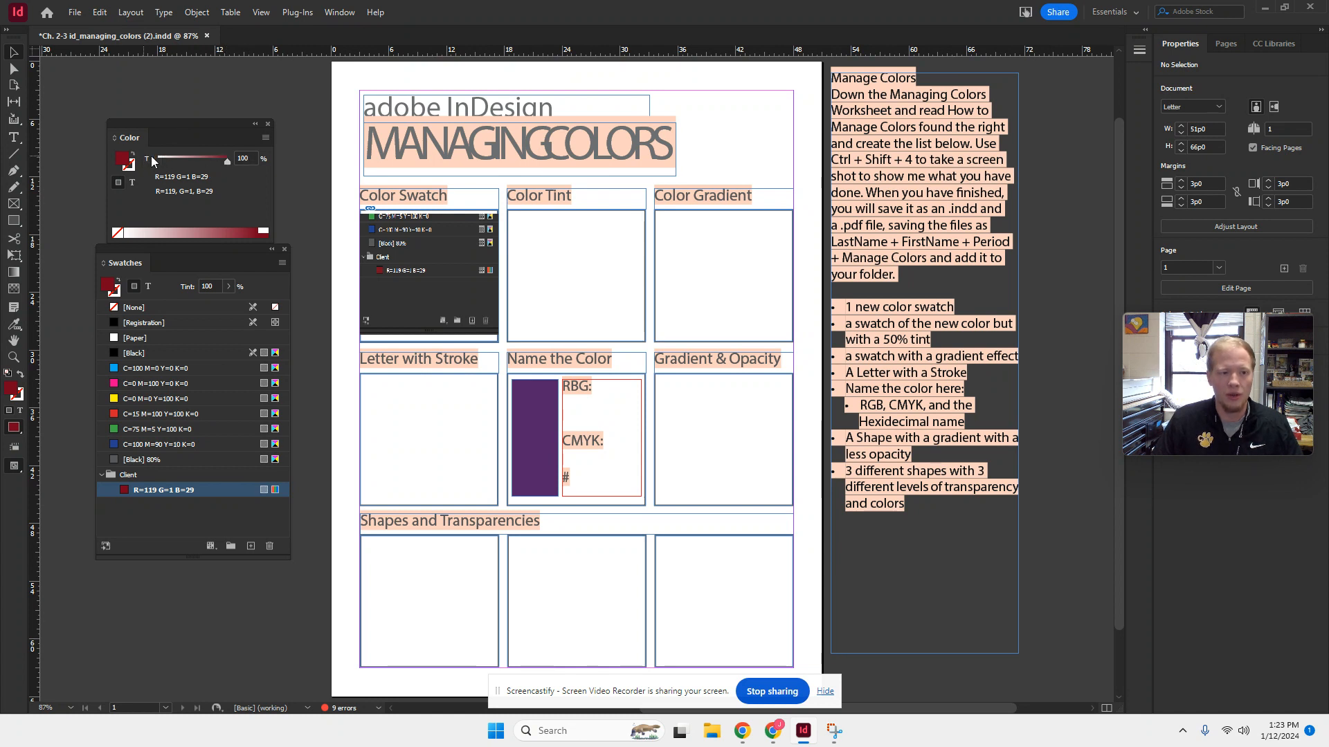
- Set the tint of the R=119 G=1 B=29 color to 57% and add it as a new swatch in the Client group
click(229, 286)
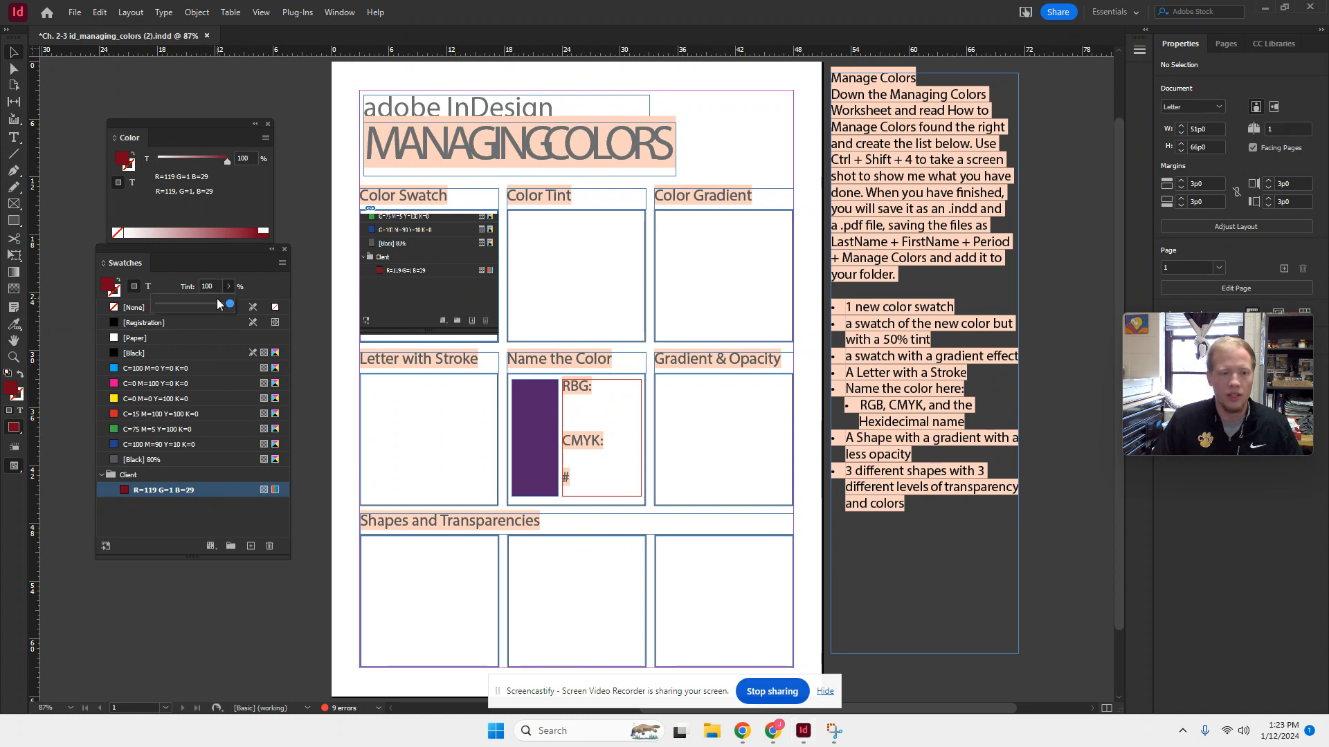
drag(229, 305, 195, 308)
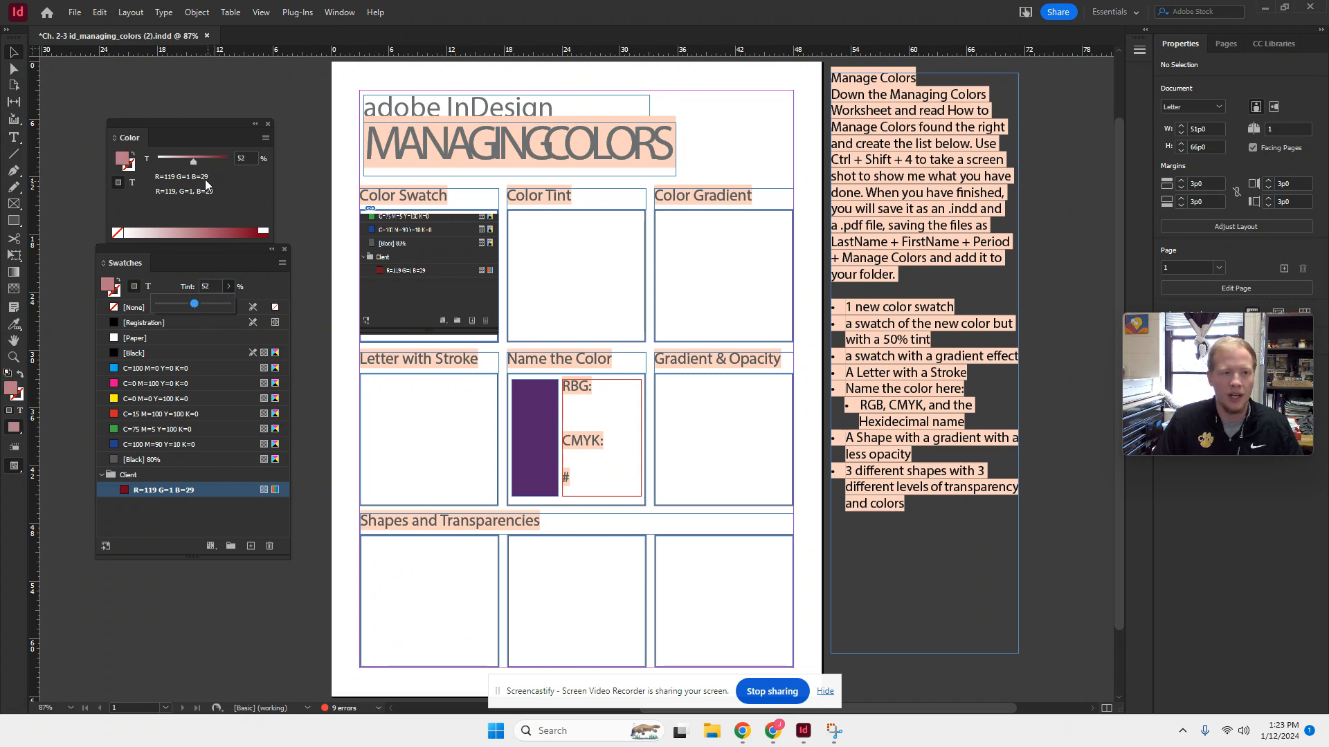
drag(193, 164, 197, 160)
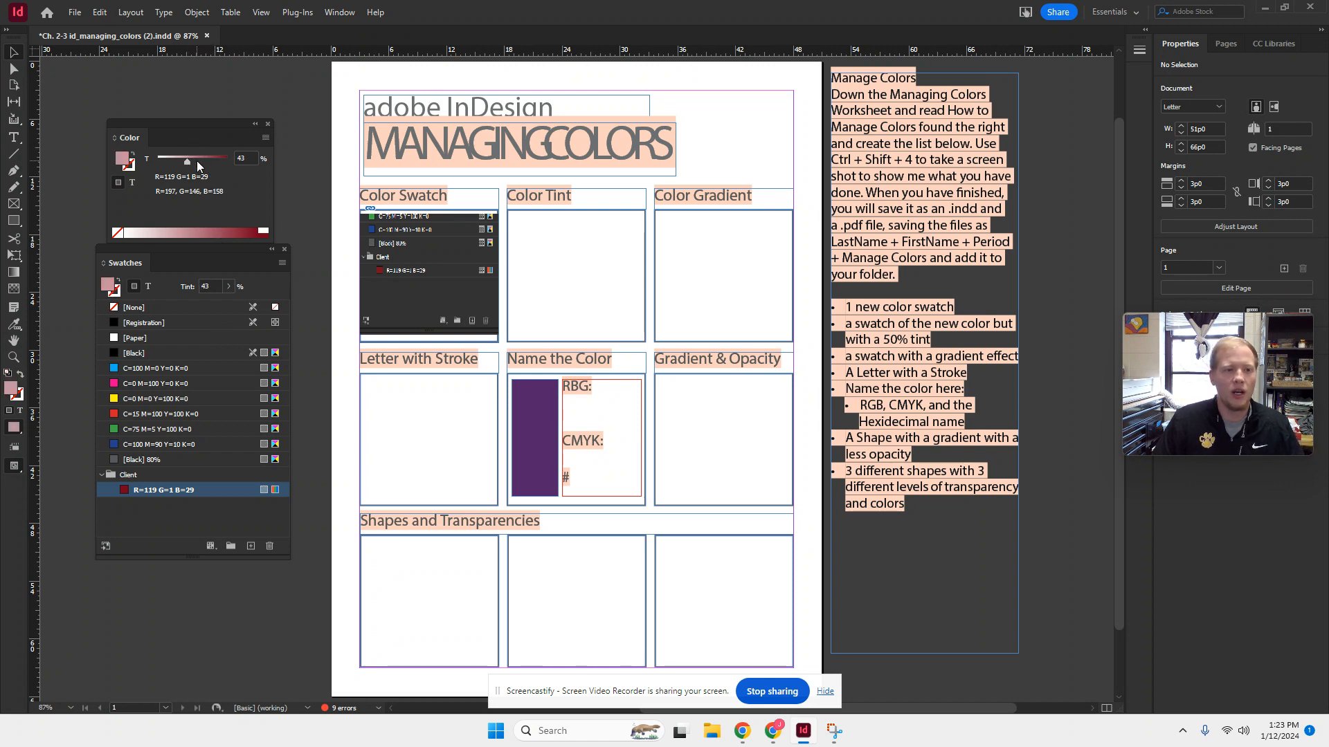
click(251, 546)
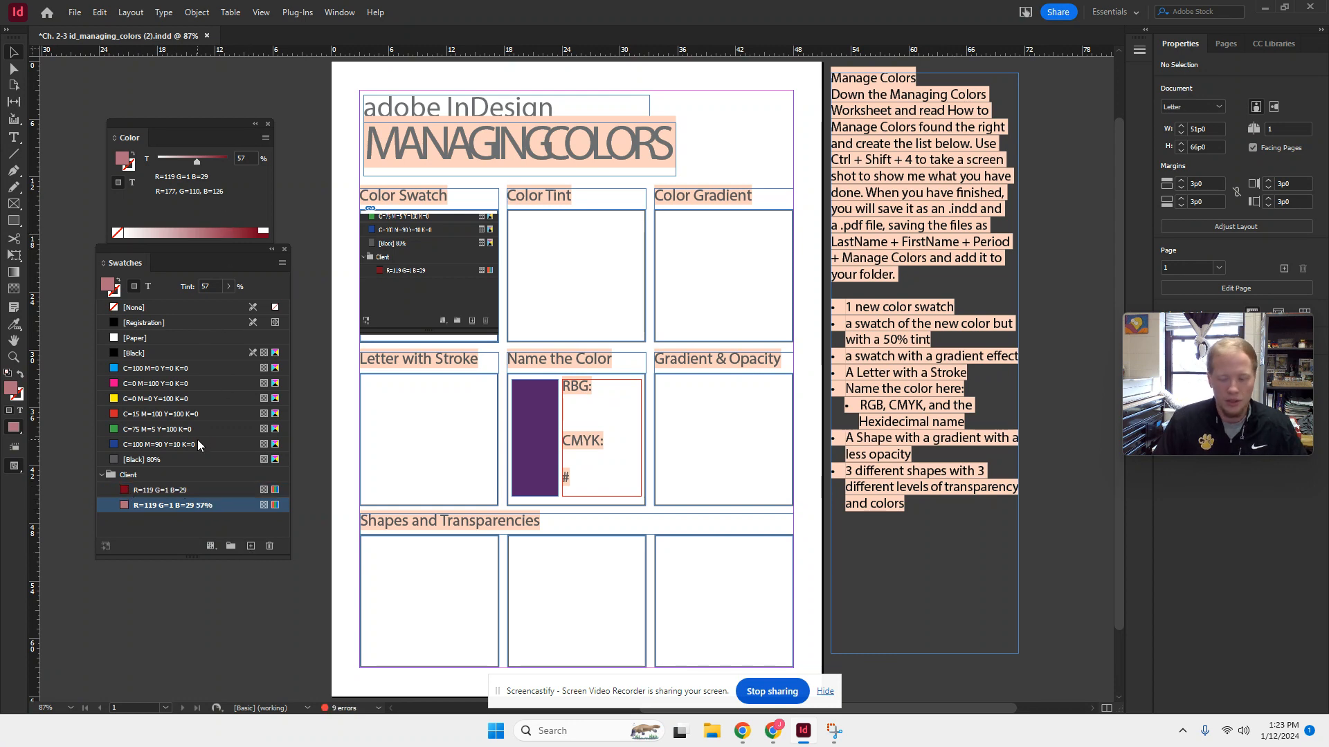
- Take a screen snip of the Client group with the 57% tint swatch and open it in Snipping Tool
key(super+shift+s)
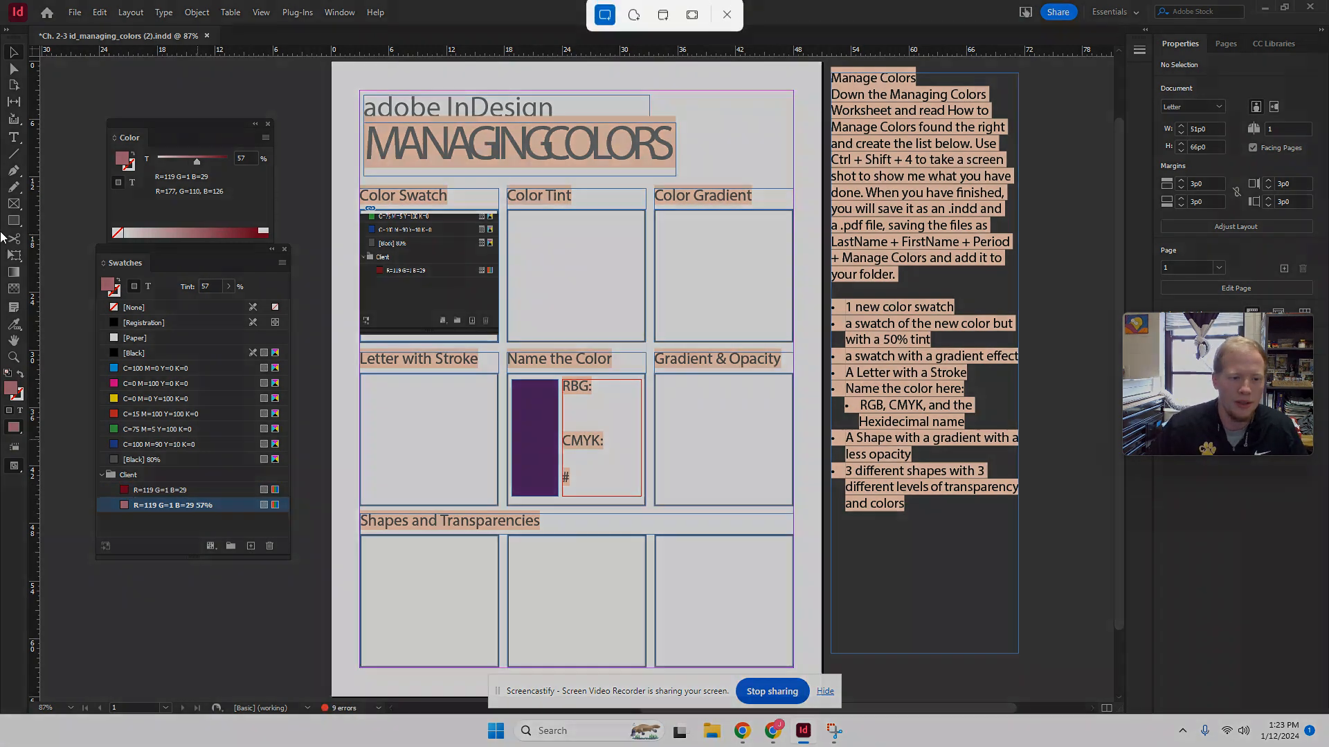
drag(94, 460, 291, 599)
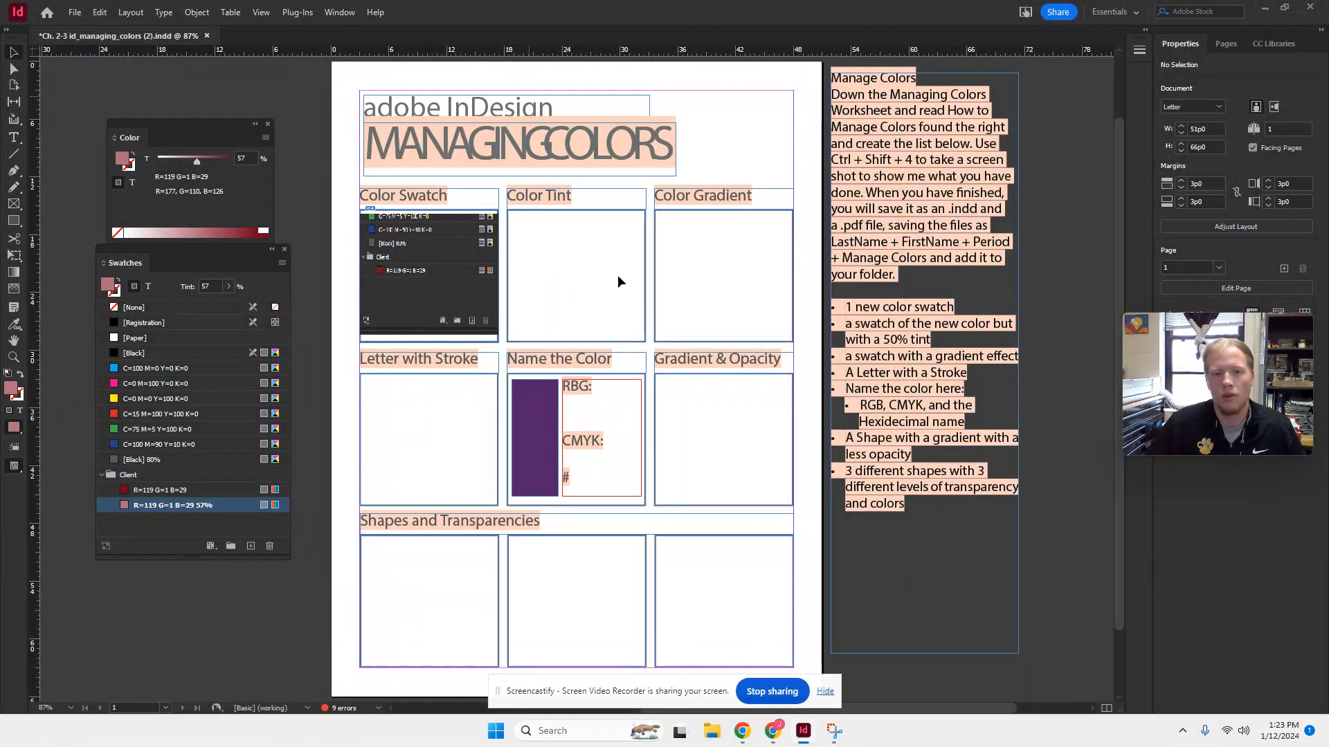
click(838, 721)
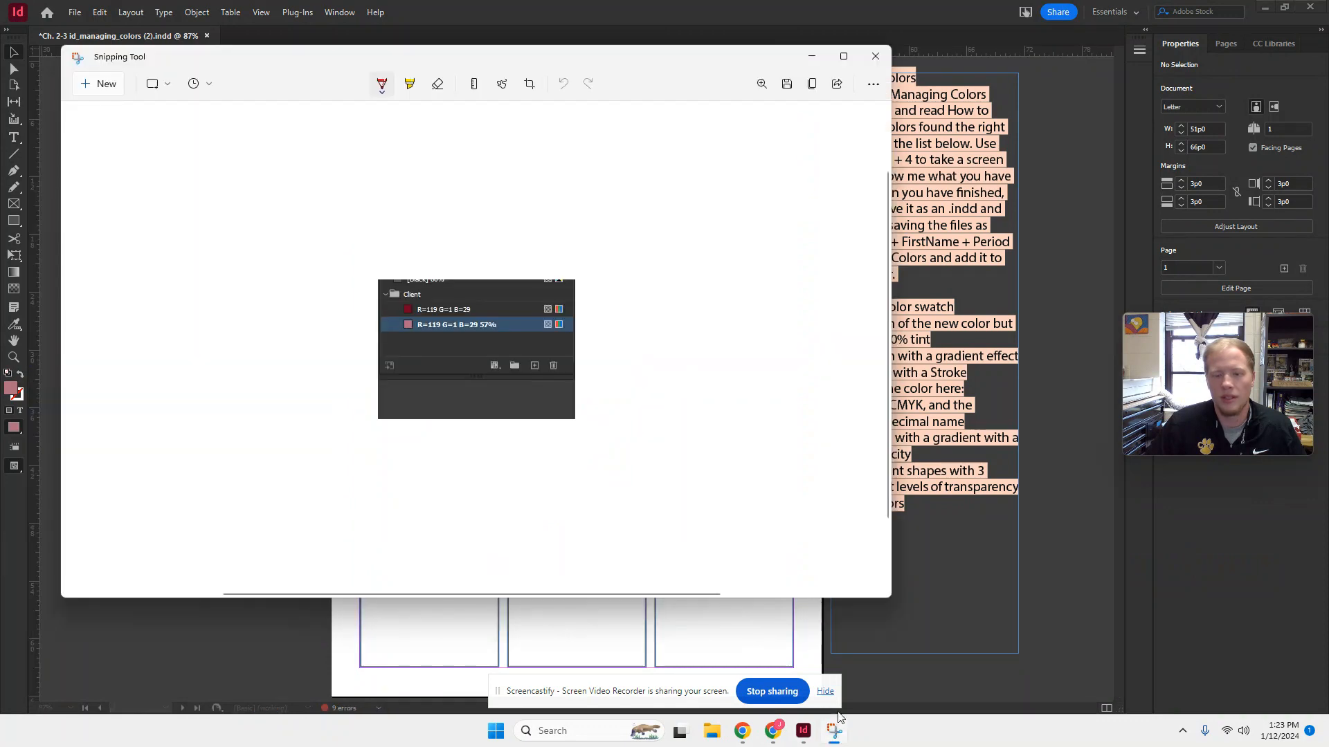
- Save the snip to the Desktop as a PNG named 1-4 tint and return to InDesign
click(786, 84)
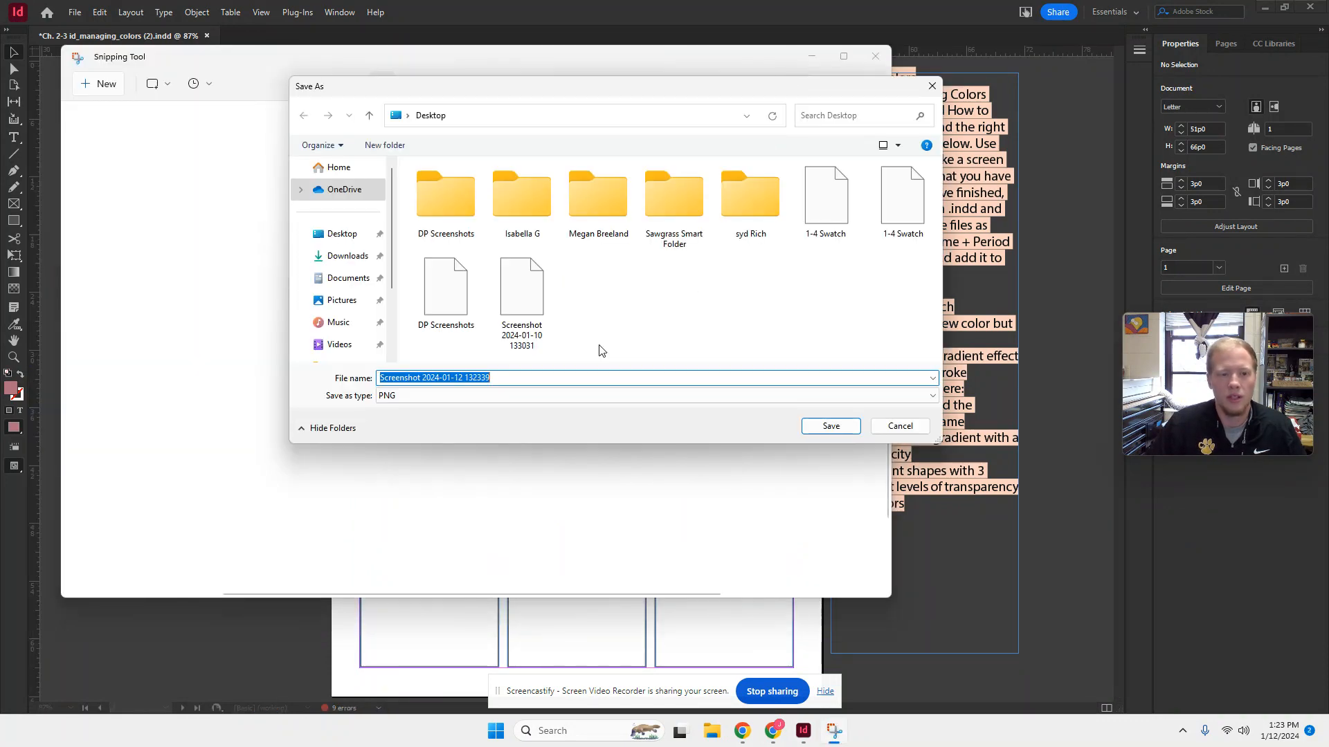
text(1-)
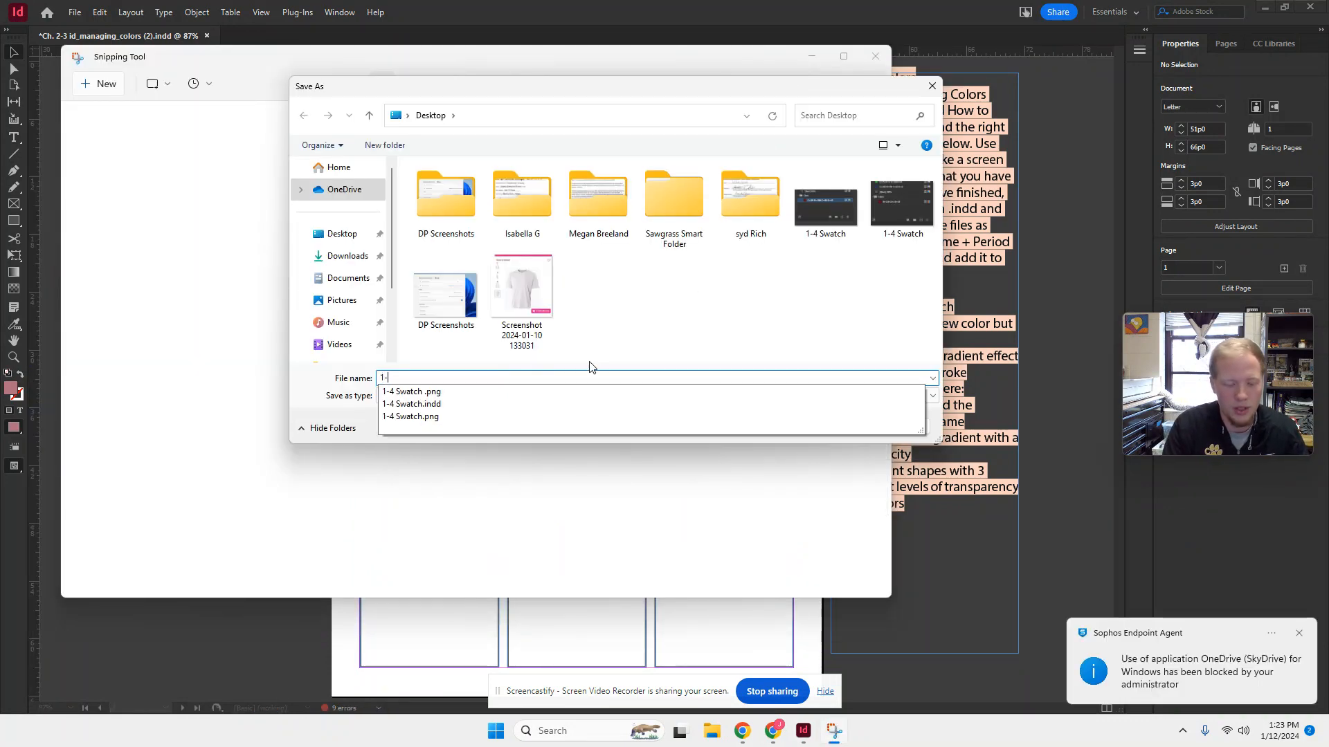
text(4 tint)
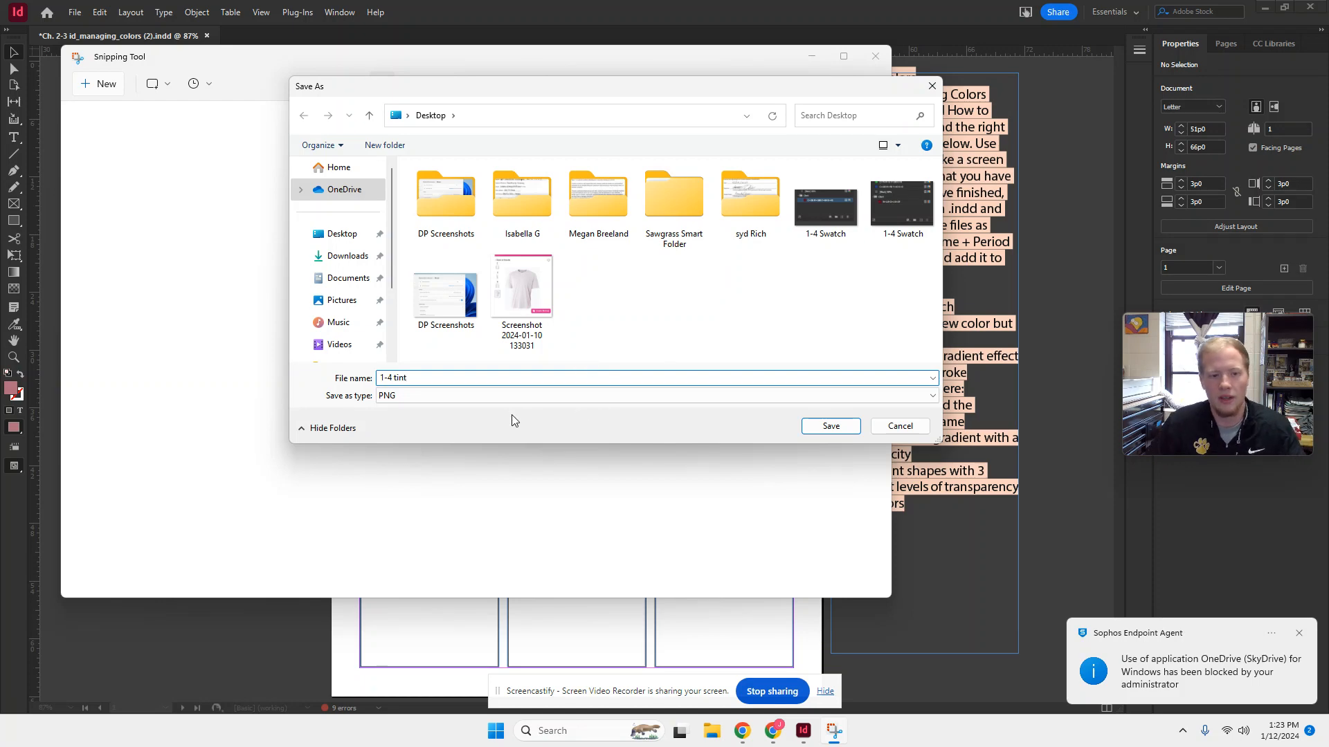
click(831, 426)
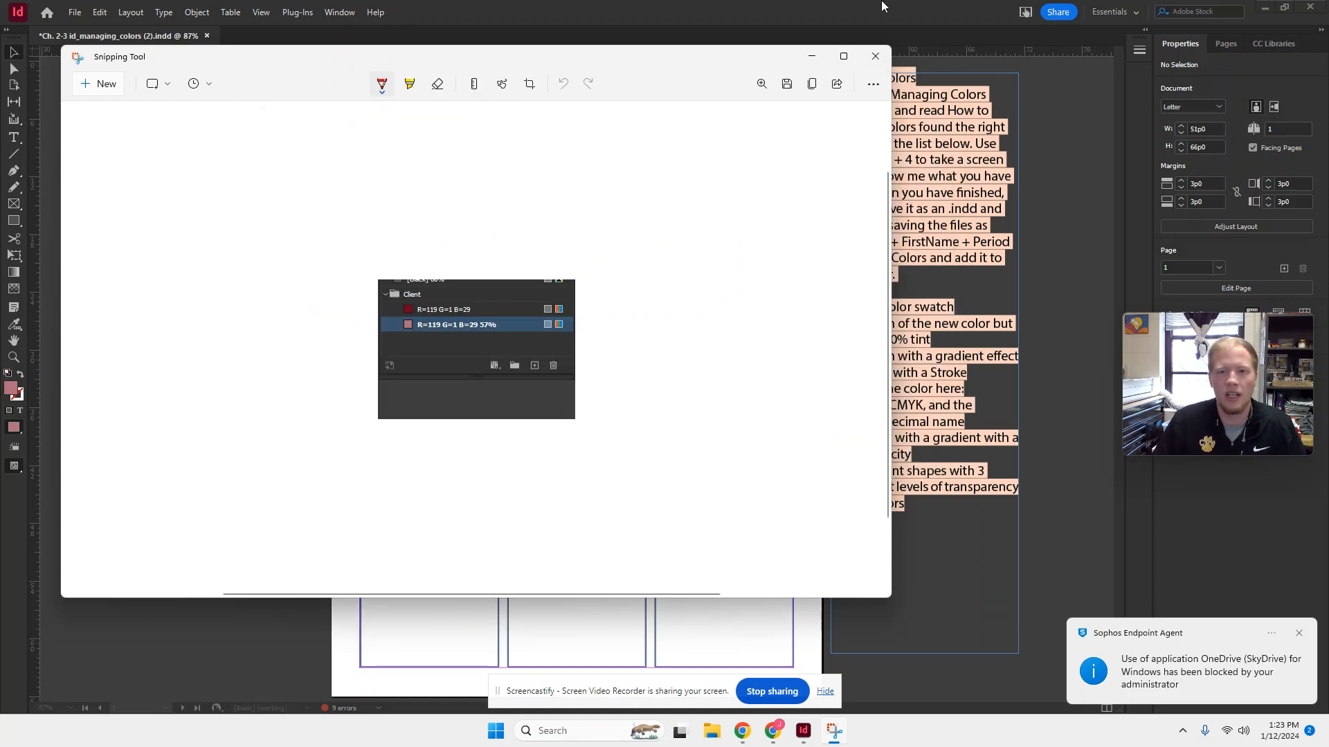
click(1056, 117)
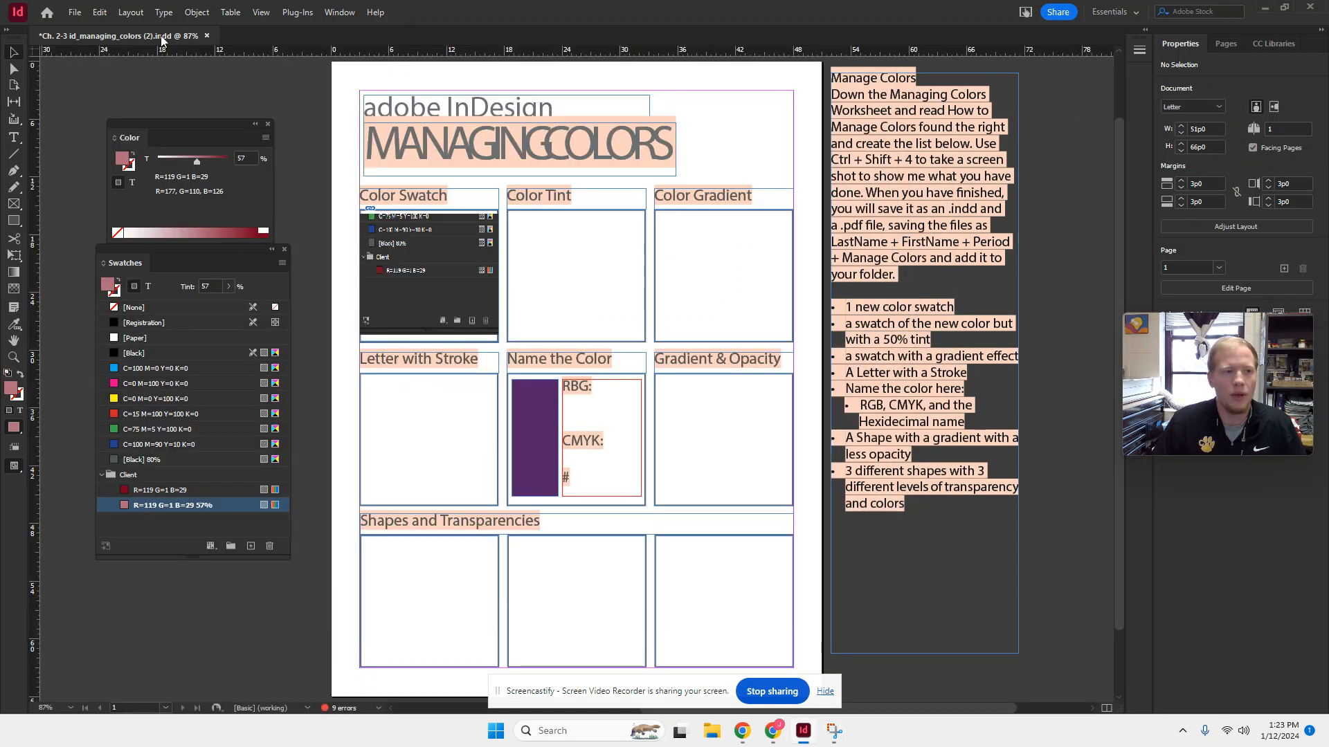
- Draw a rectangle frame about 14p5 by 13p5 over the Color Tint box and place the 1-4 tint image from the Desktop in it
click(14, 203)
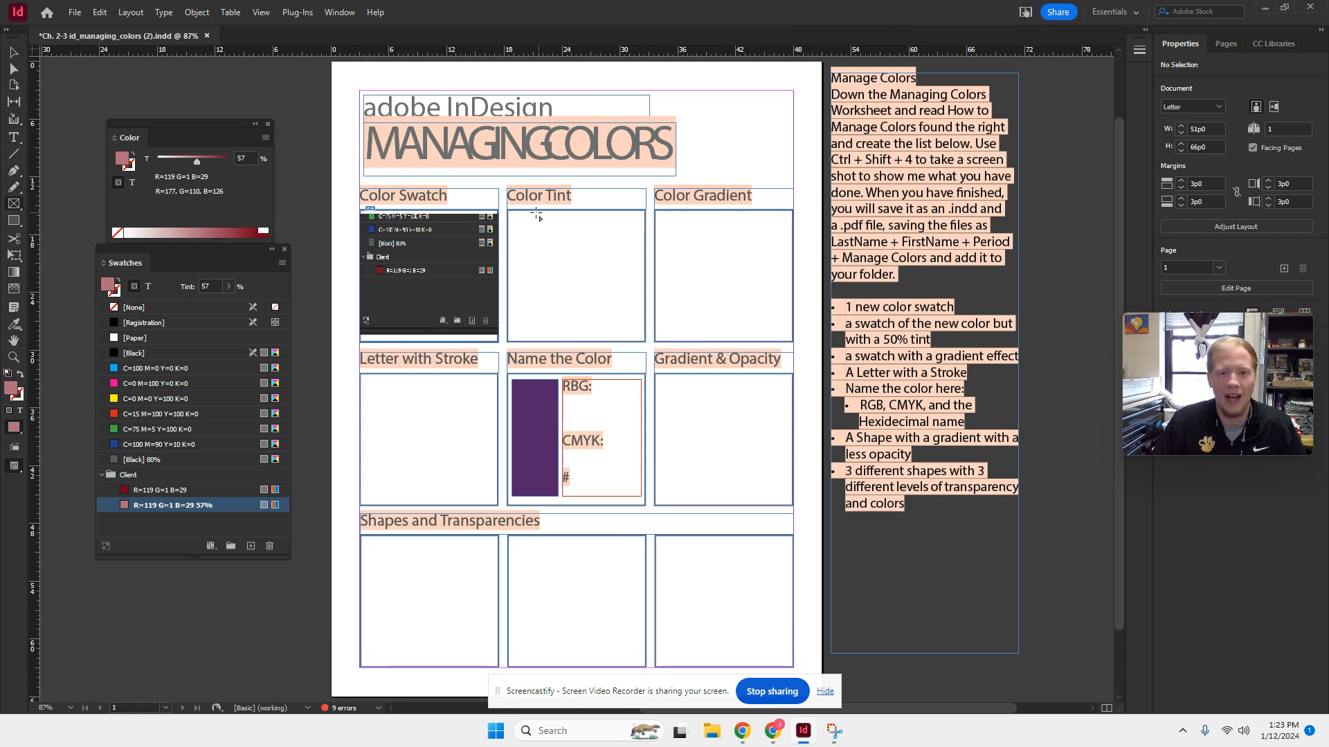
drag(508, 213, 645, 339)
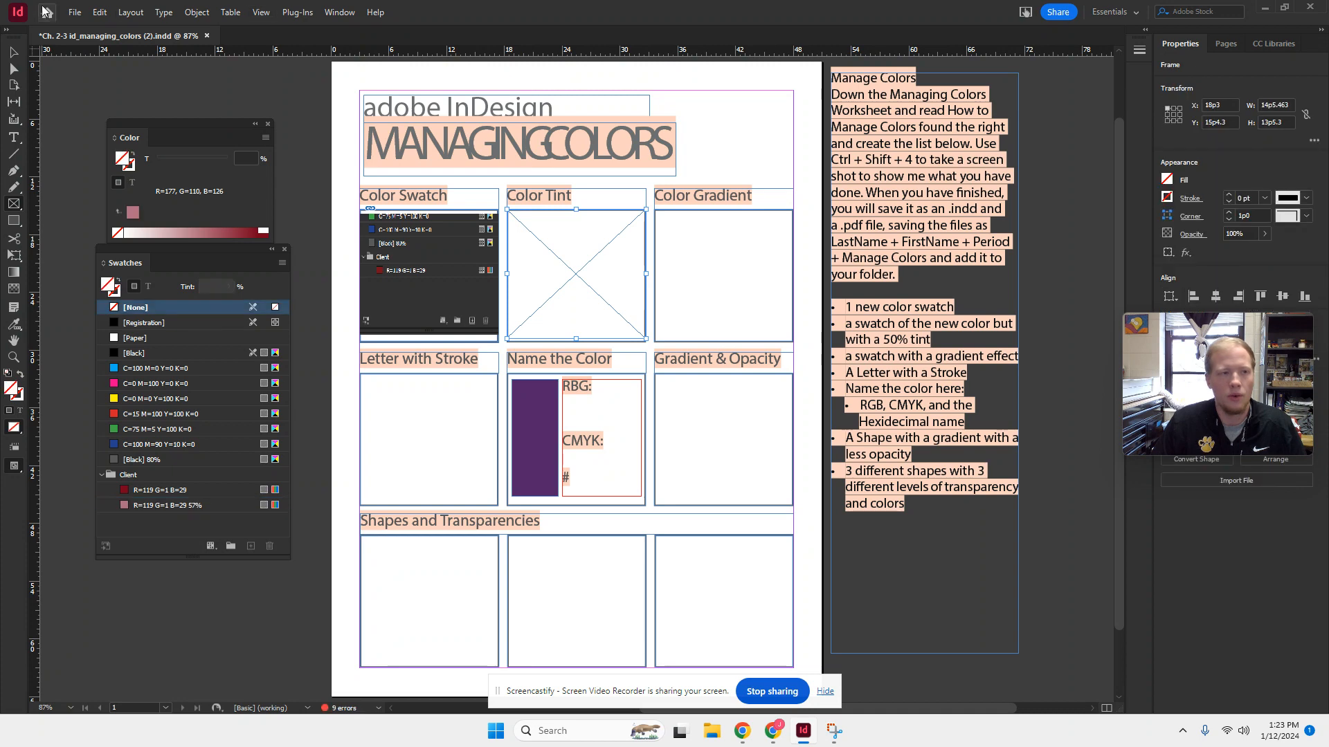
click(74, 13)
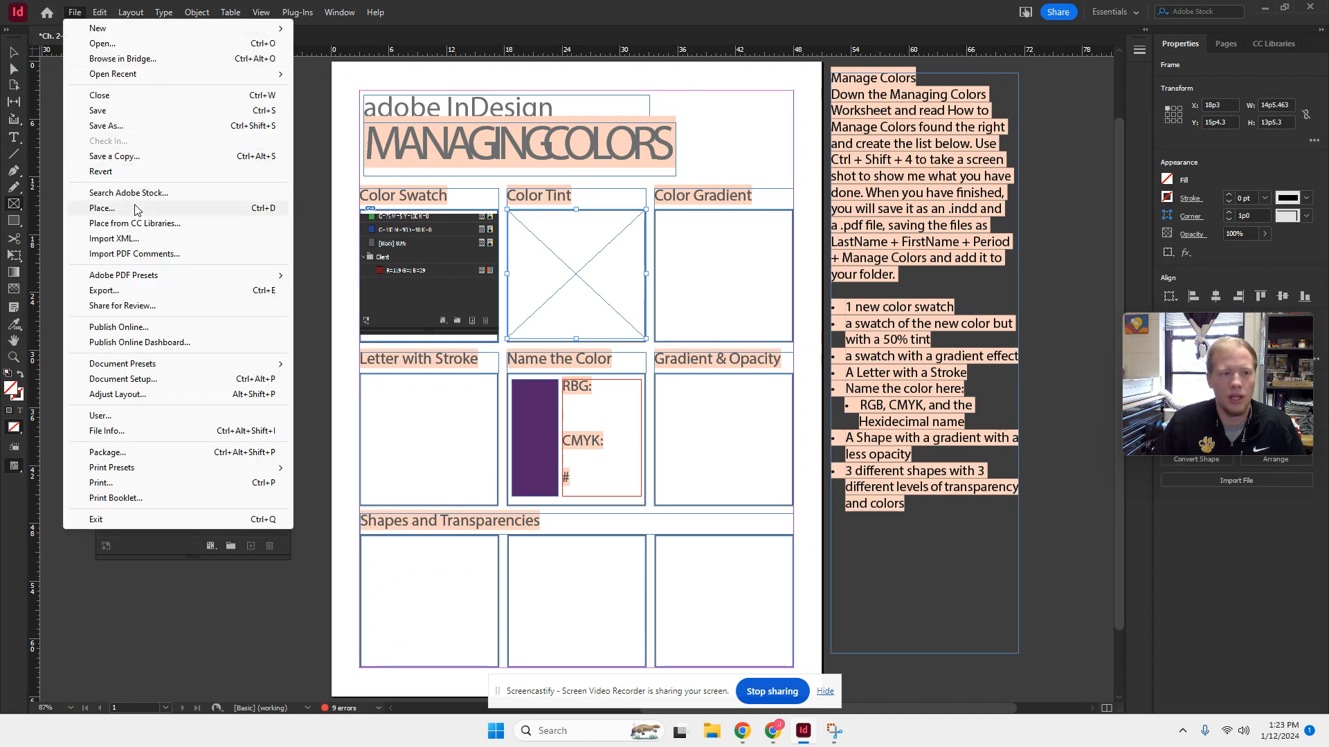
click(101, 207)
click(672, 400)
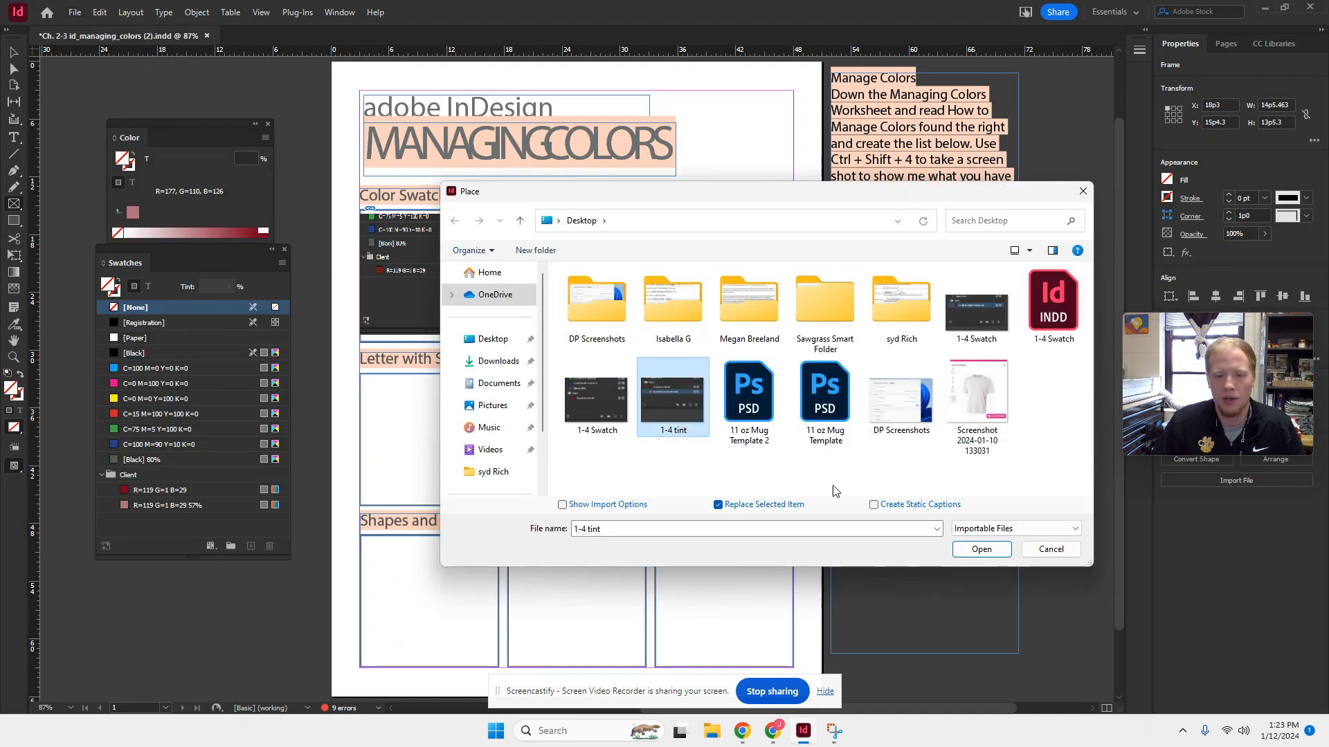
click(962, 549)
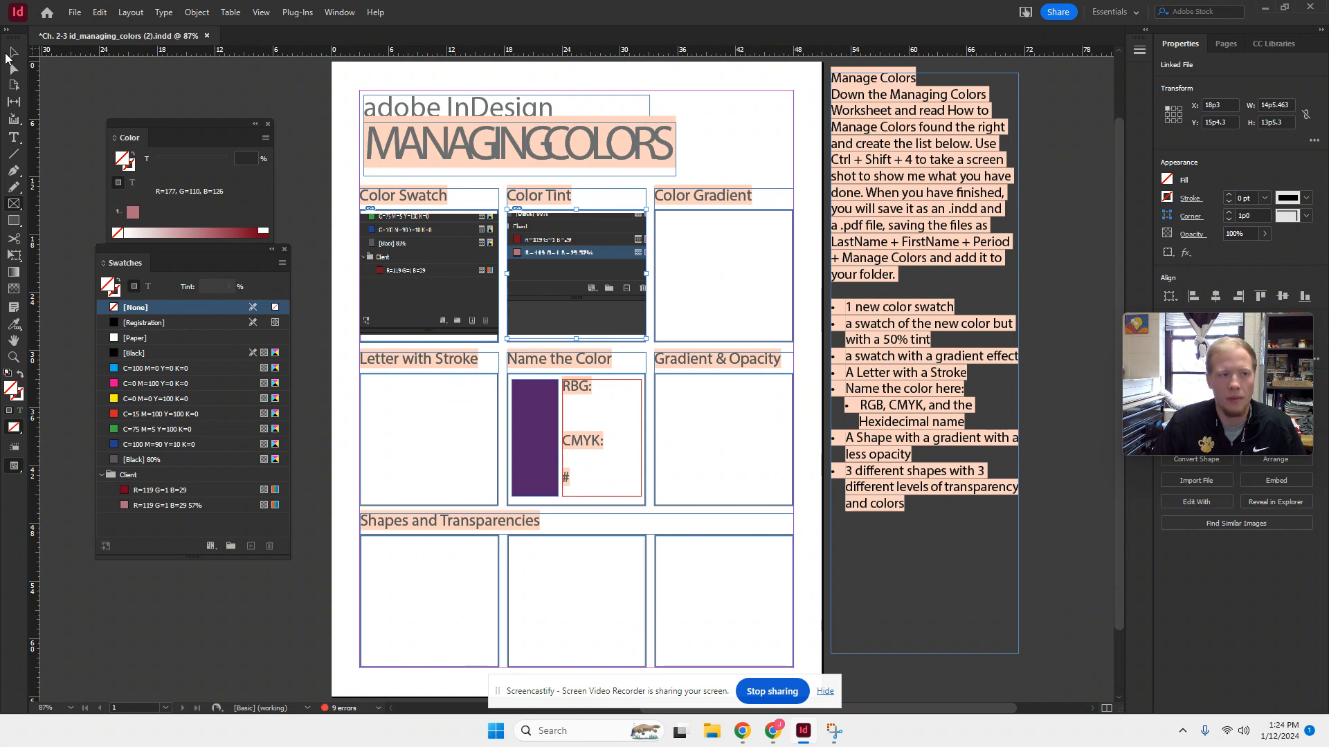
- Resize the placed image inside the Color Tint frame to fit the frame's width, and deselect it
click(11, 53)
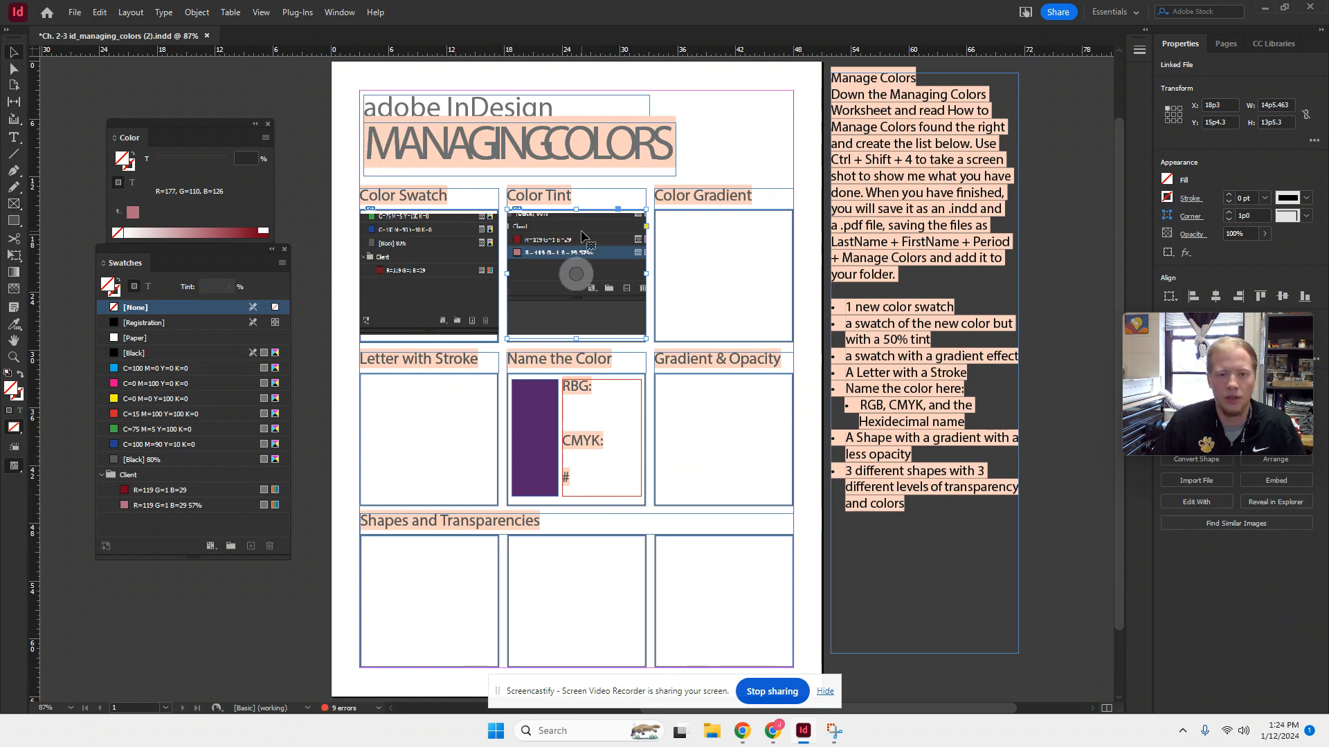
click(576, 274)
drag(510, 210, 509, 211)
drag(643, 211, 577, 208)
click(696, 263)
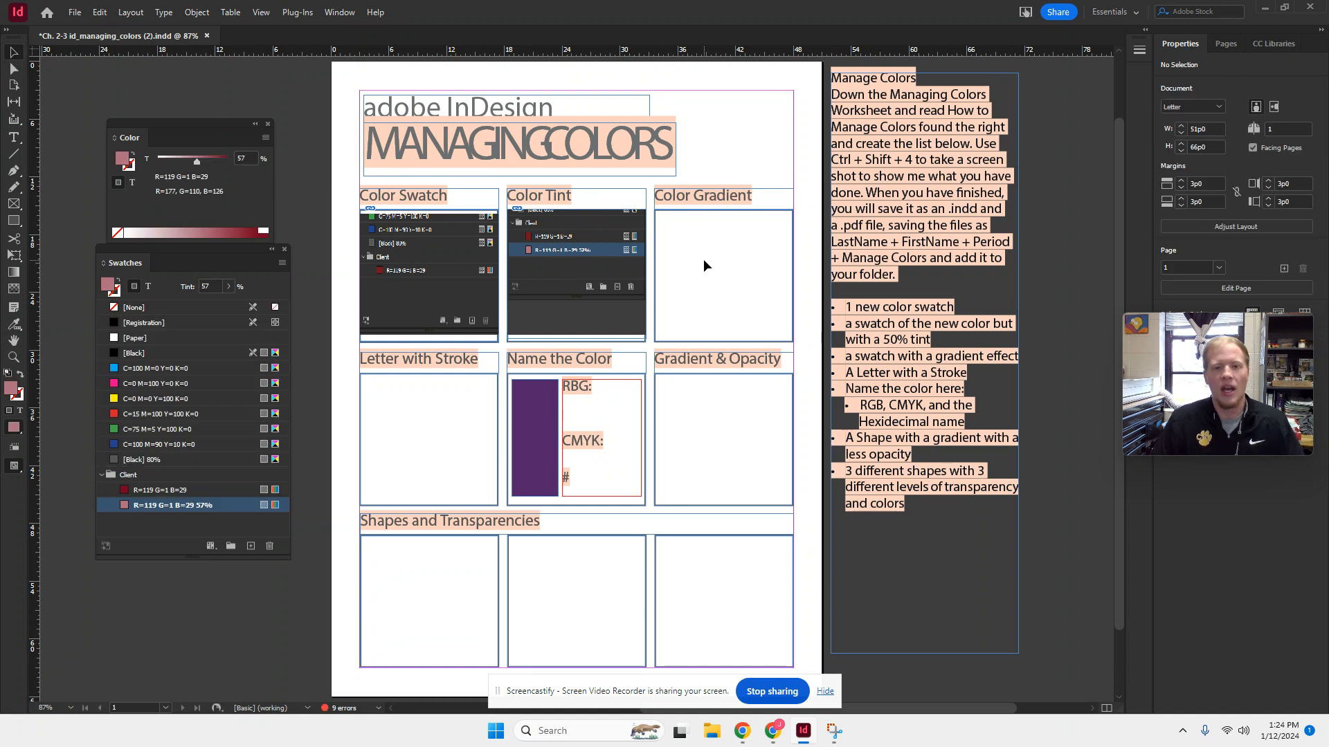
- Create a linear gradient swatch in the Client group based on the R=119 G=1 B=29 color, adjusting the stops on its gradient ramp
click(146, 493)
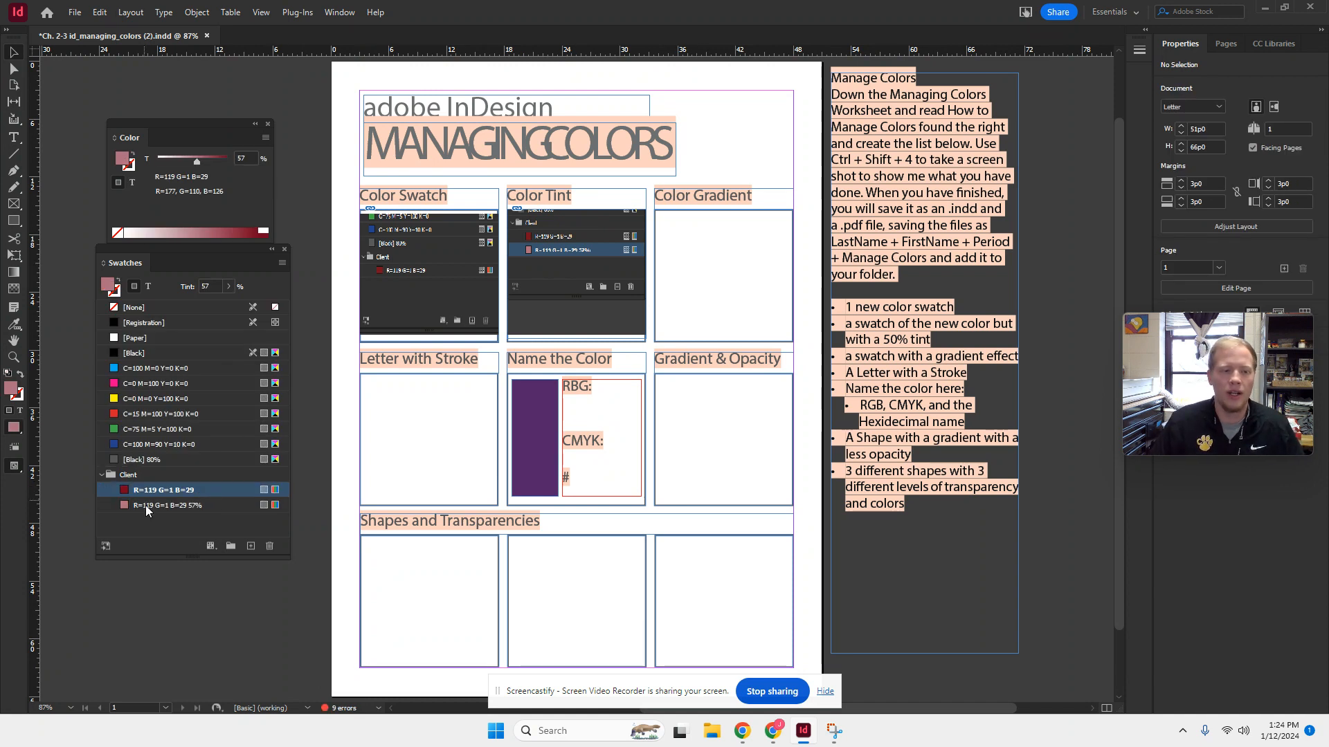
click(146, 506)
click(148, 494)
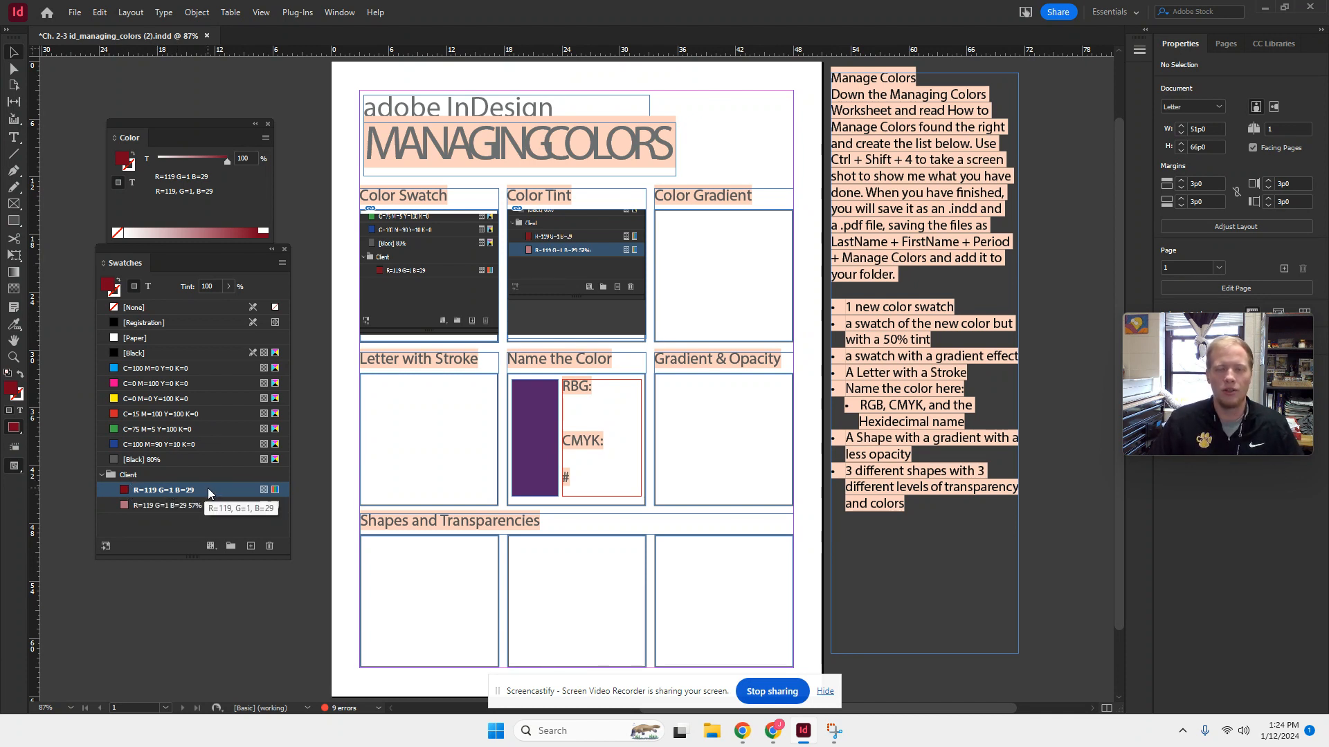
click(282, 264)
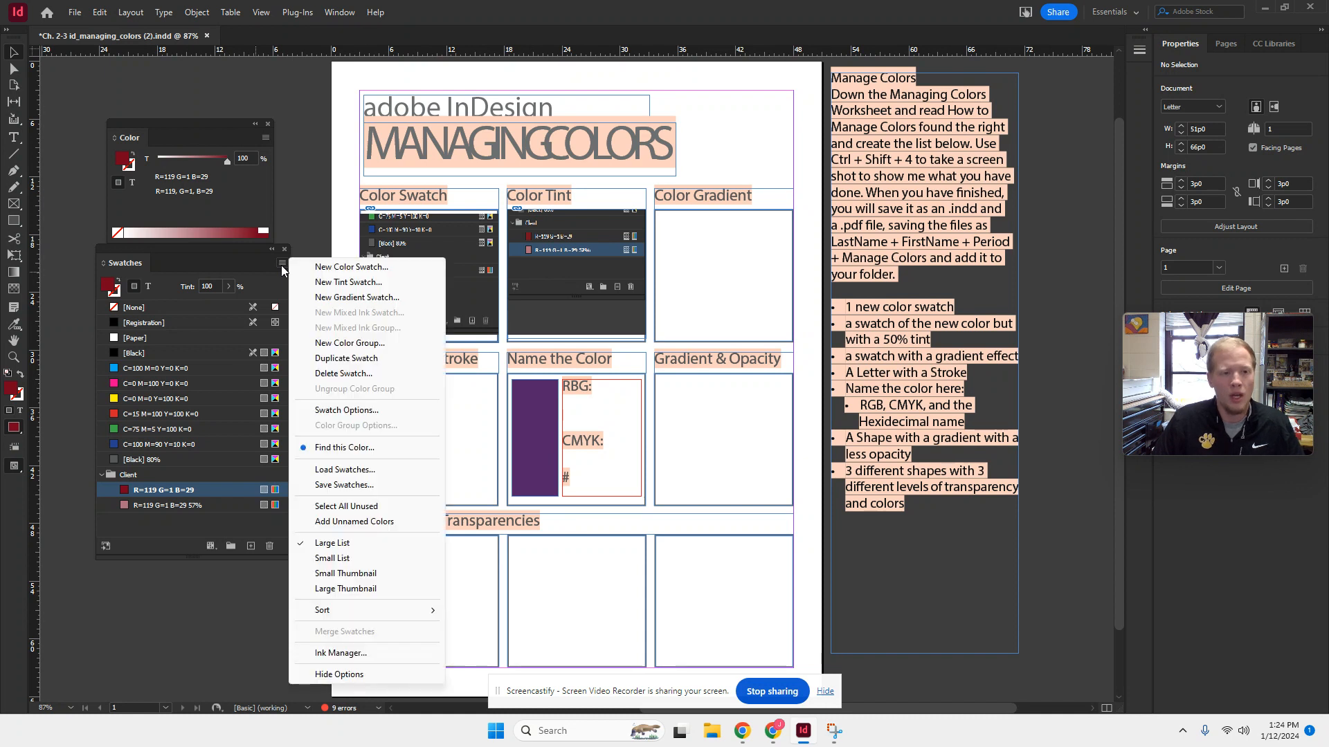
click(363, 296)
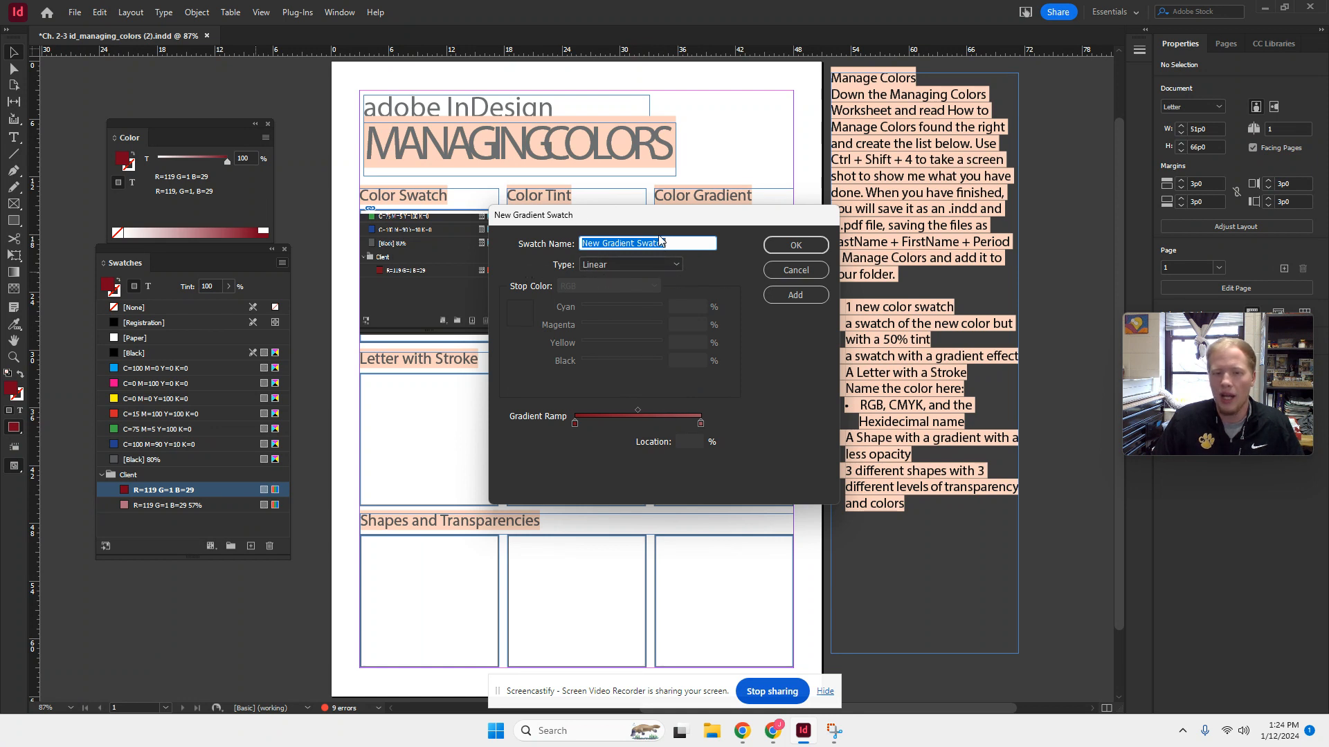
drag(575, 425, 617, 425)
drag(700, 423, 649, 411)
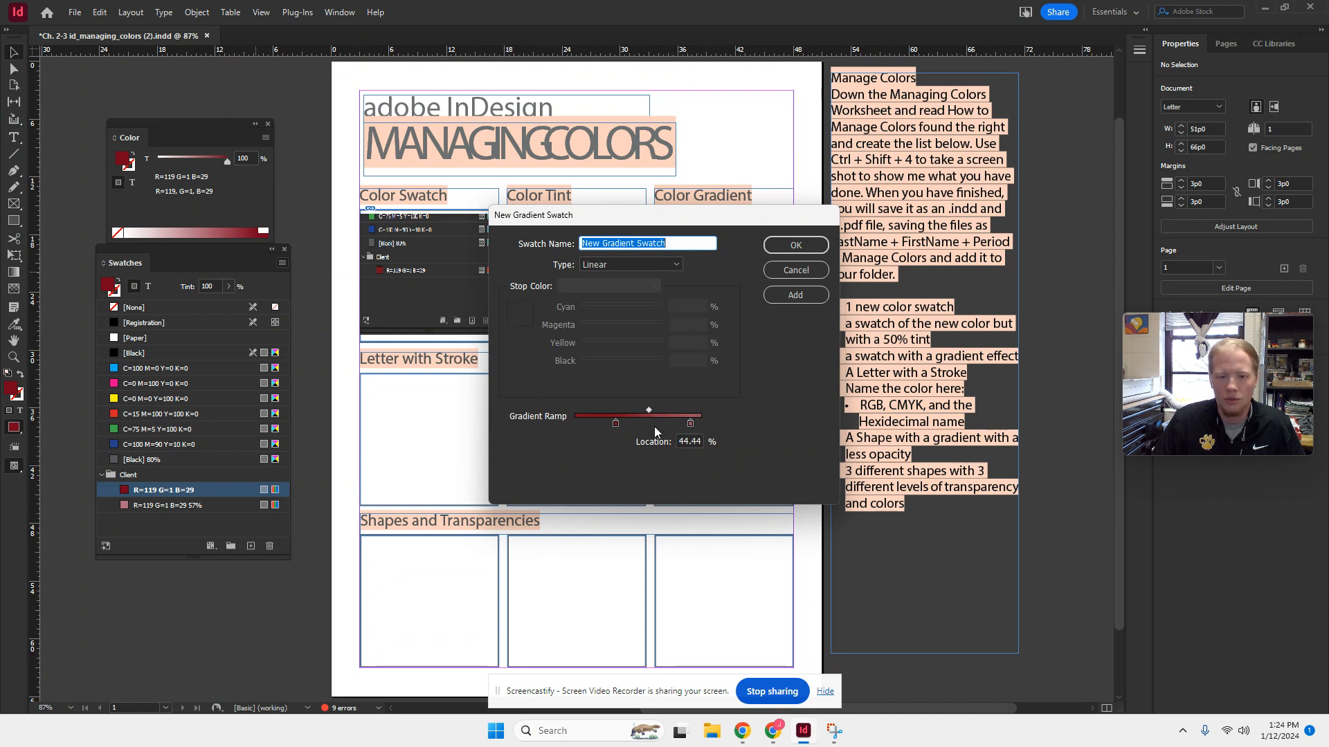
click(585, 423)
drag(585, 427, 637, 424)
click(796, 245)
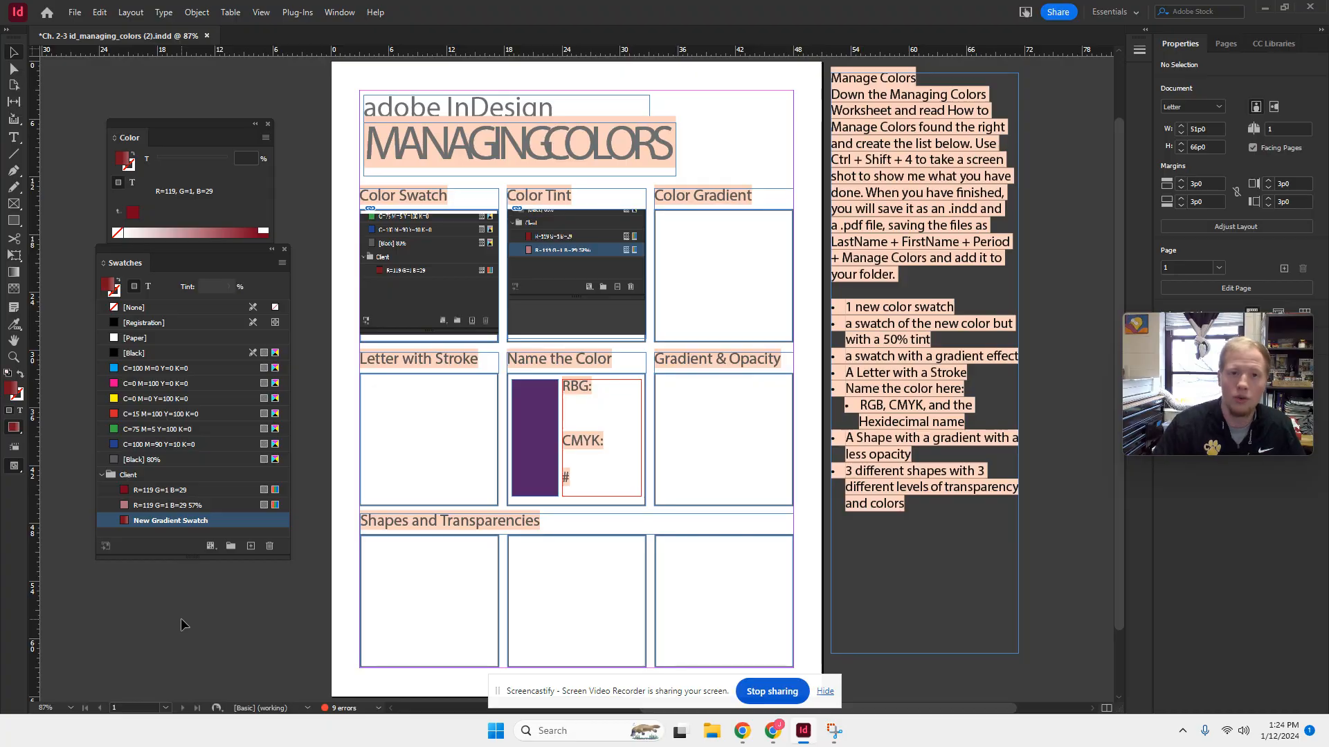
- Take a screen snip of the Client group with the new gradient swatch and open it in Snipping Tool
key(super+shift+s)
drag(82, 448, 299, 600)
click(1242, 620)
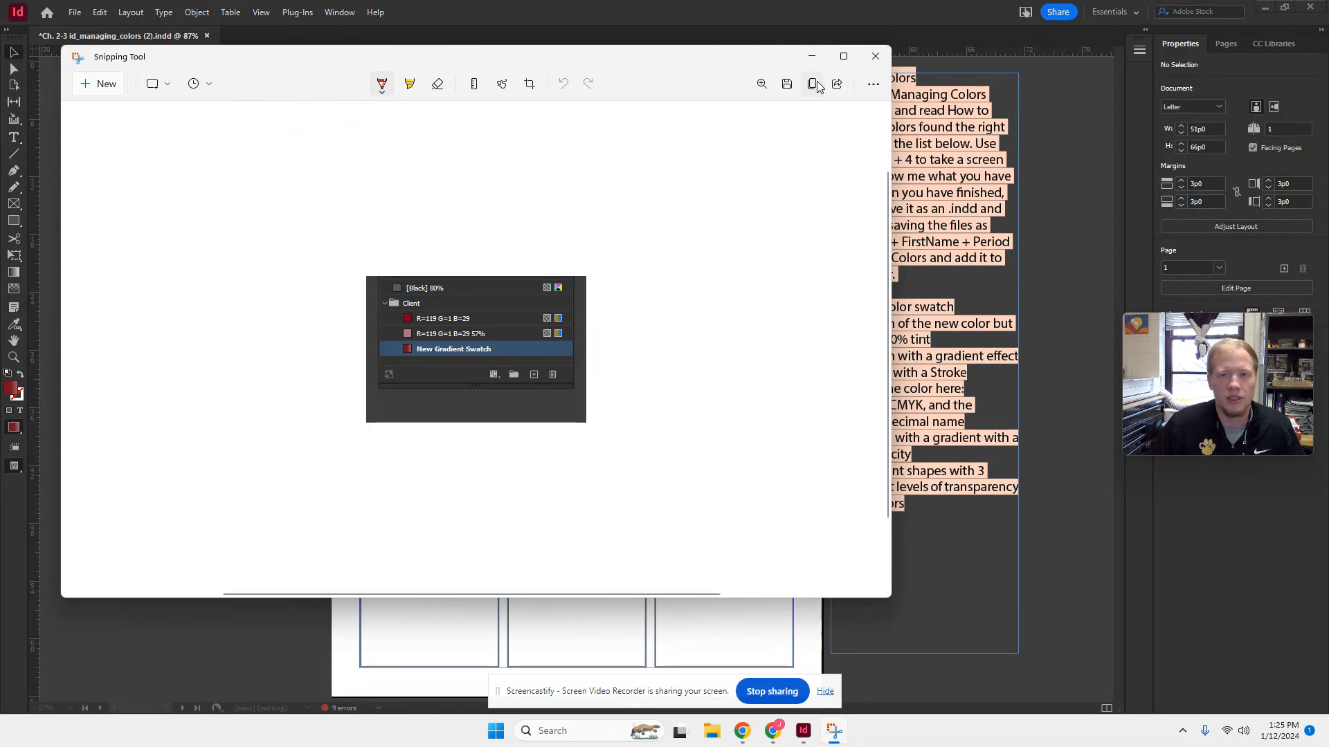
- Save the snip to the Desktop as a PNG named 1-4 Gradient and return to InDesign
click(793, 91)
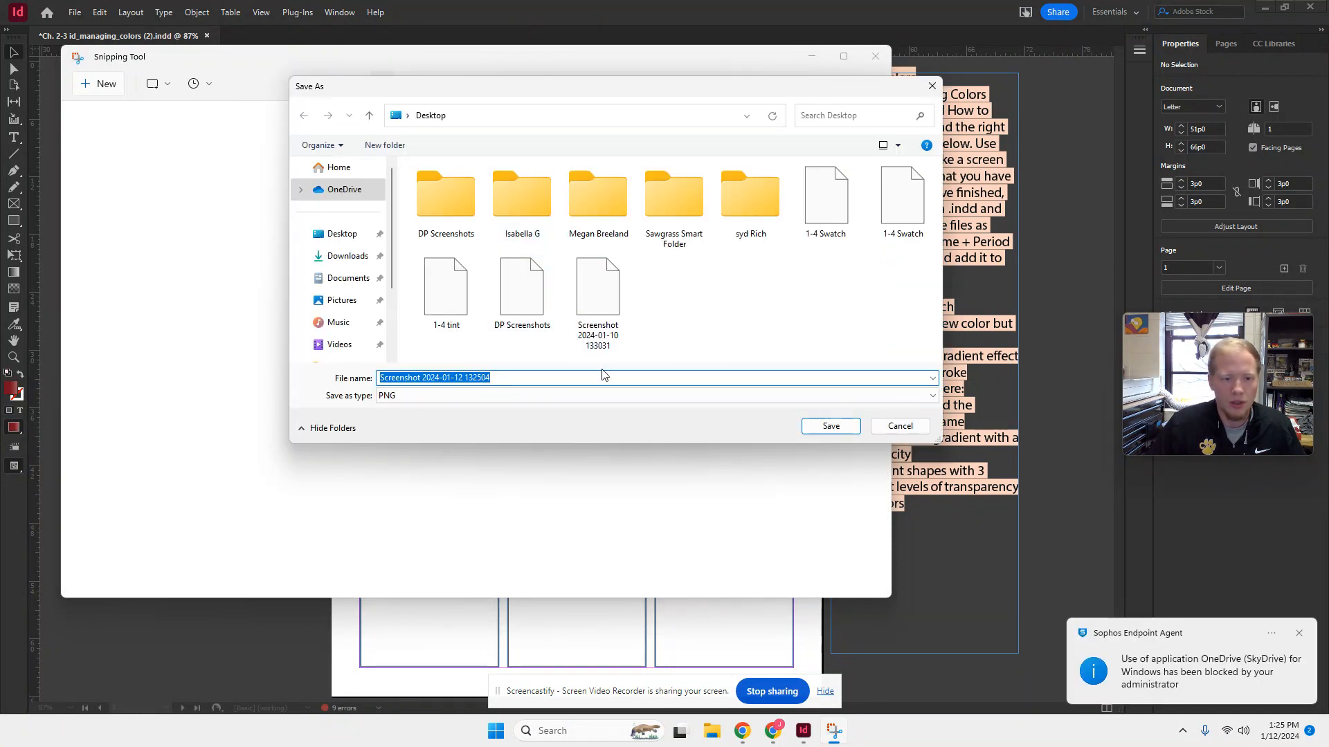
text(1=-)
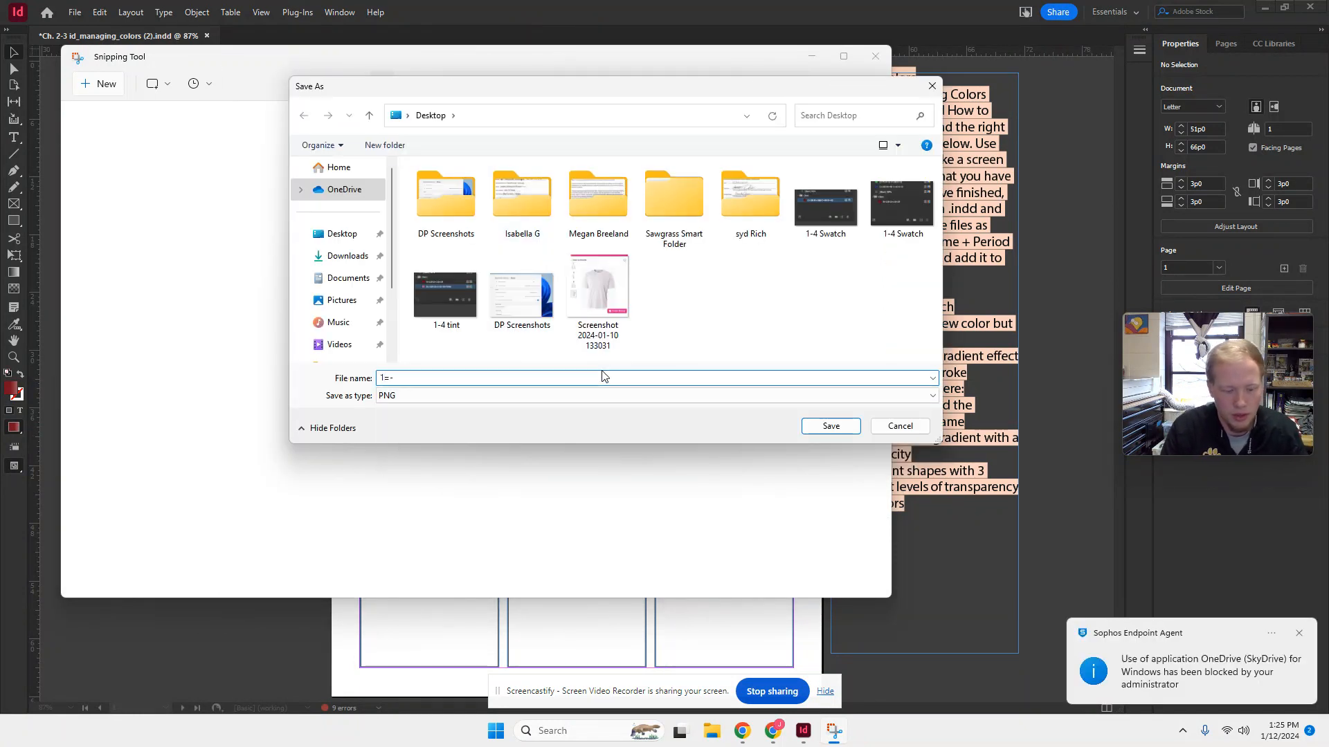
key(BackSpace)
key(BackSpace)
text(-4 G)
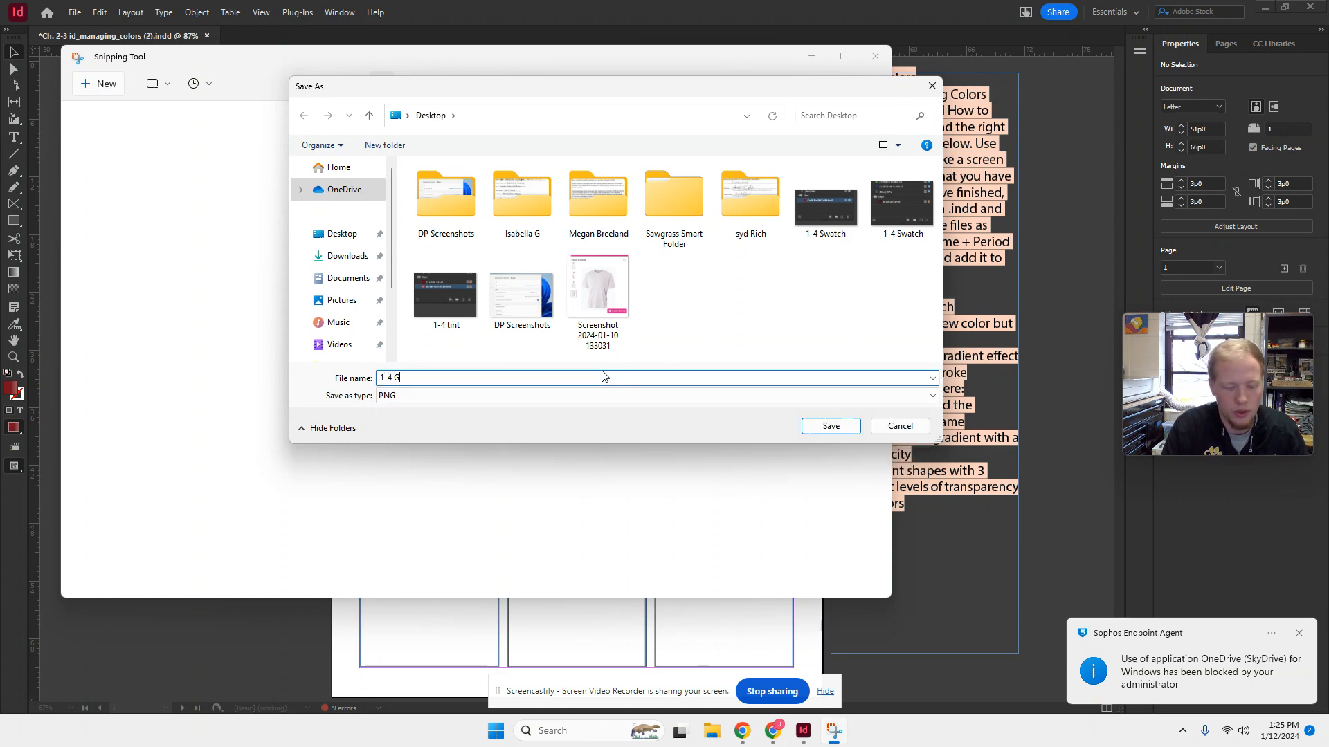
text(radient)
key(Return)
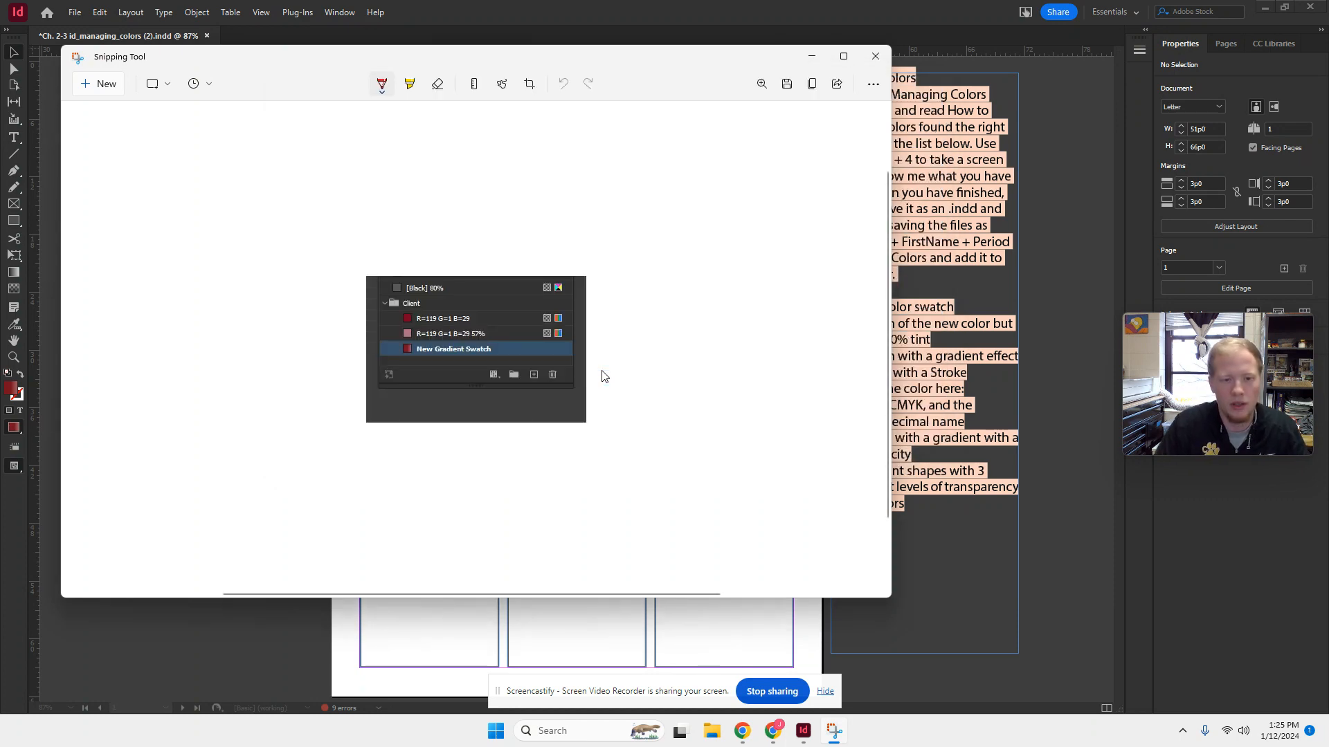
click(1049, 179)
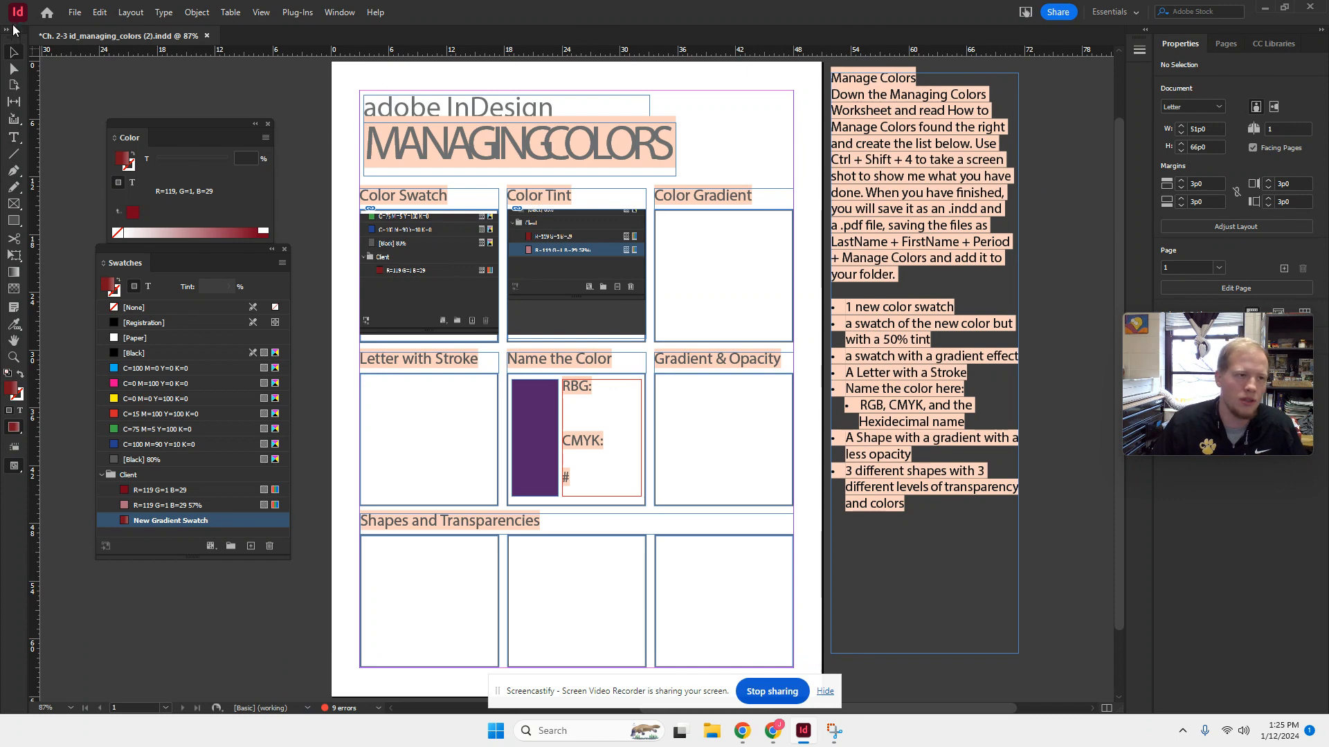
- Place the 1-4 Gradient image from the Desktop over the Color Gradient box at about 14p6 by 13p10
click(74, 16)
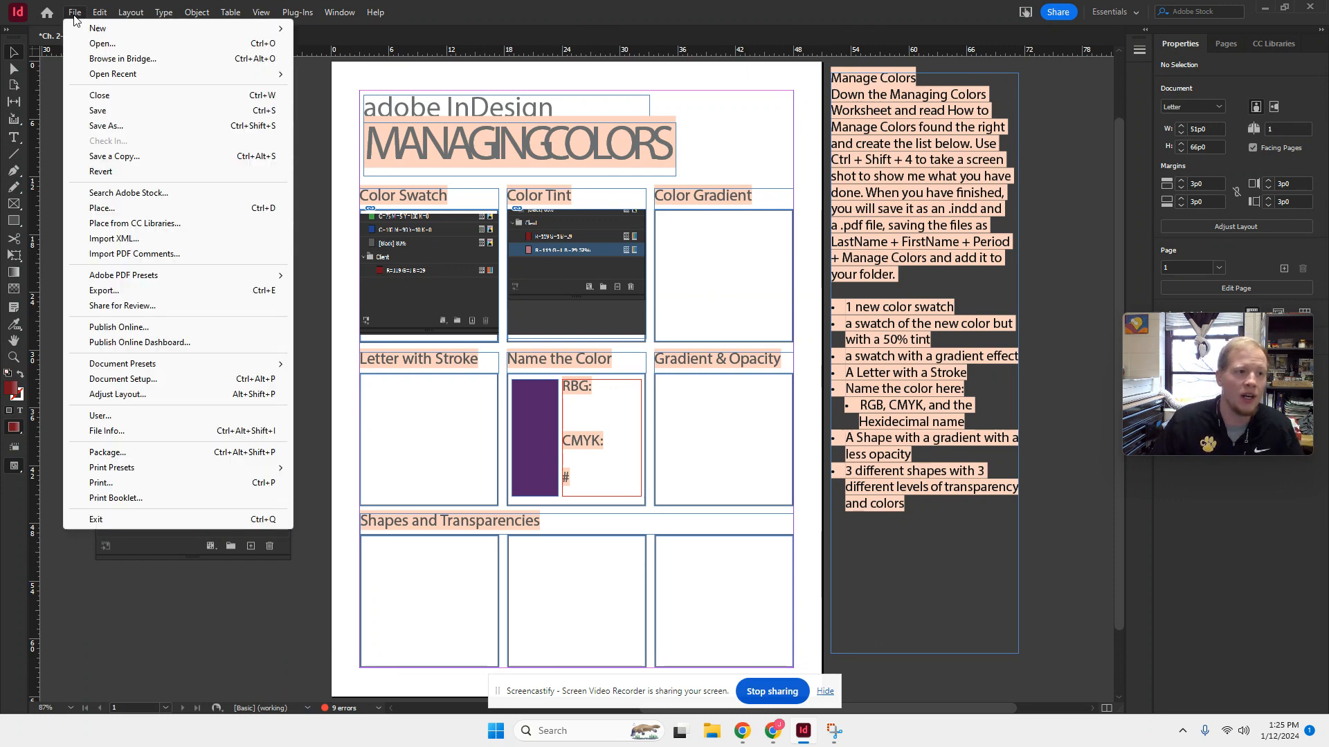
click(204, 95)
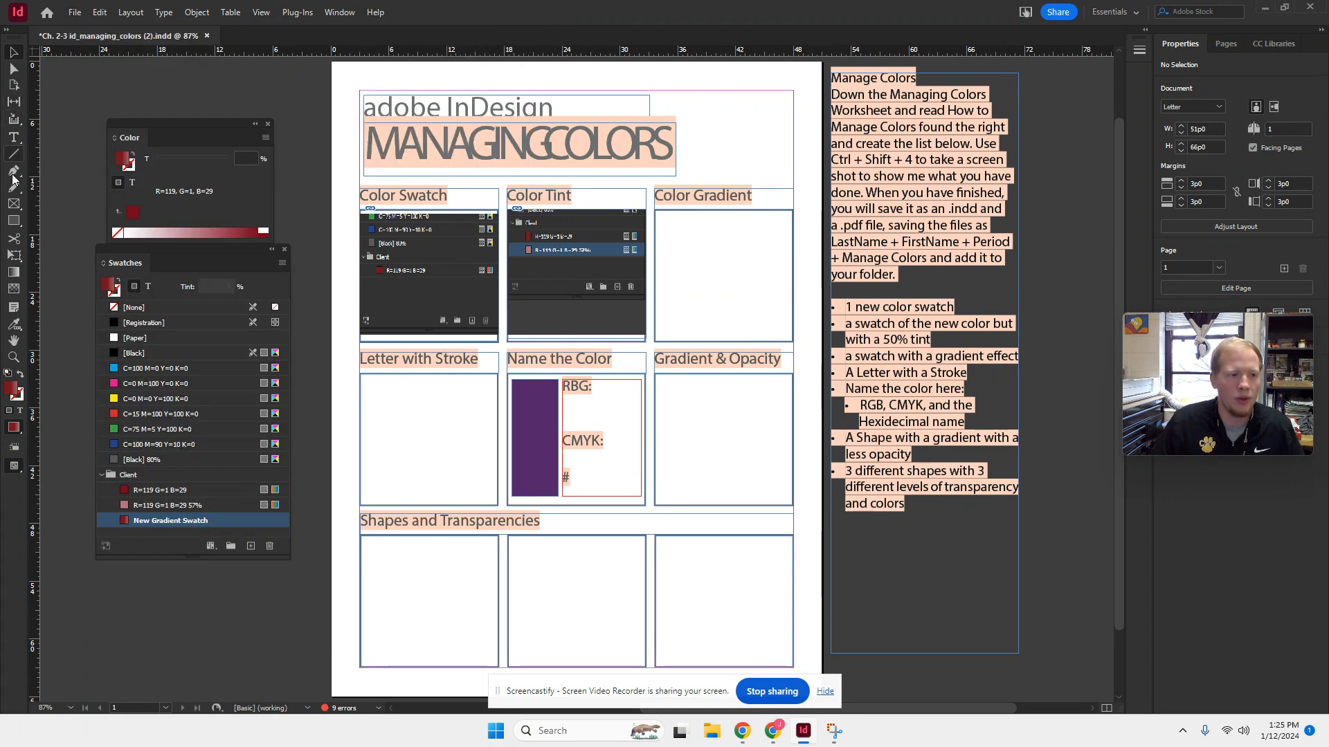
click(14, 203)
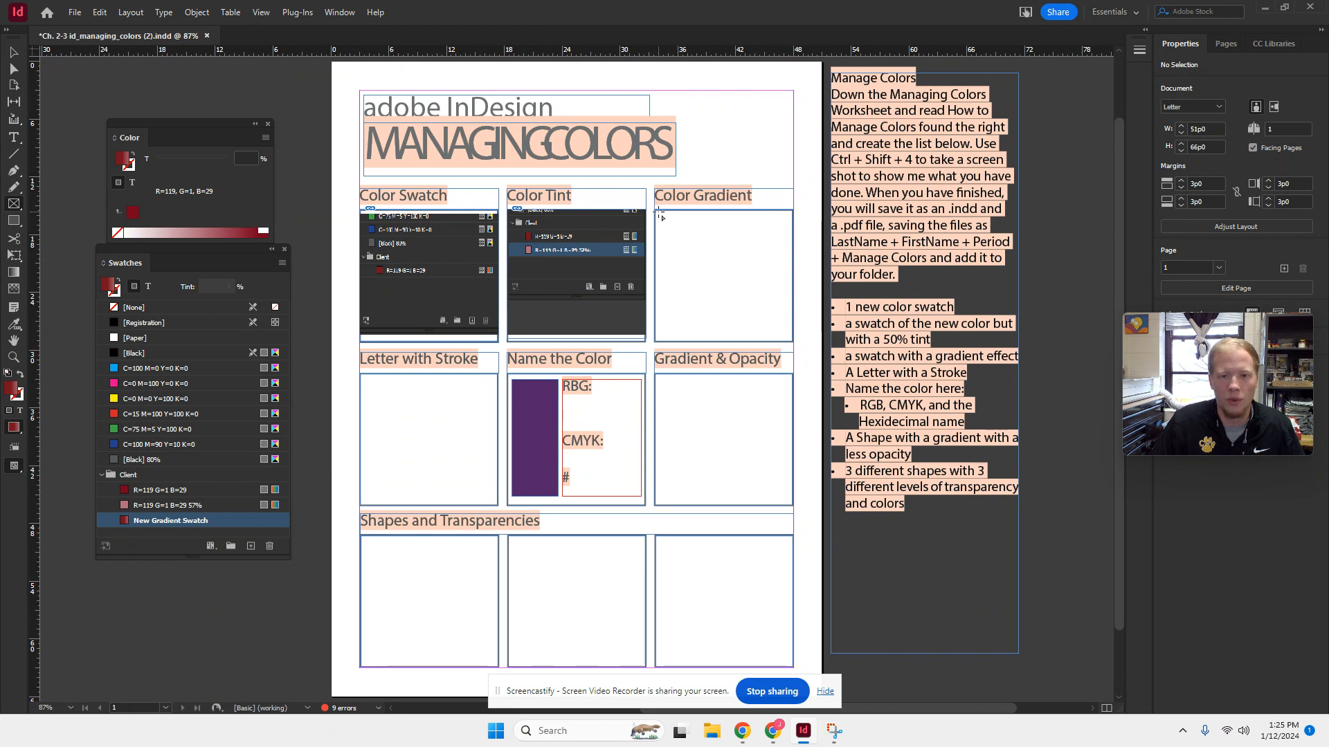
click(75, 14)
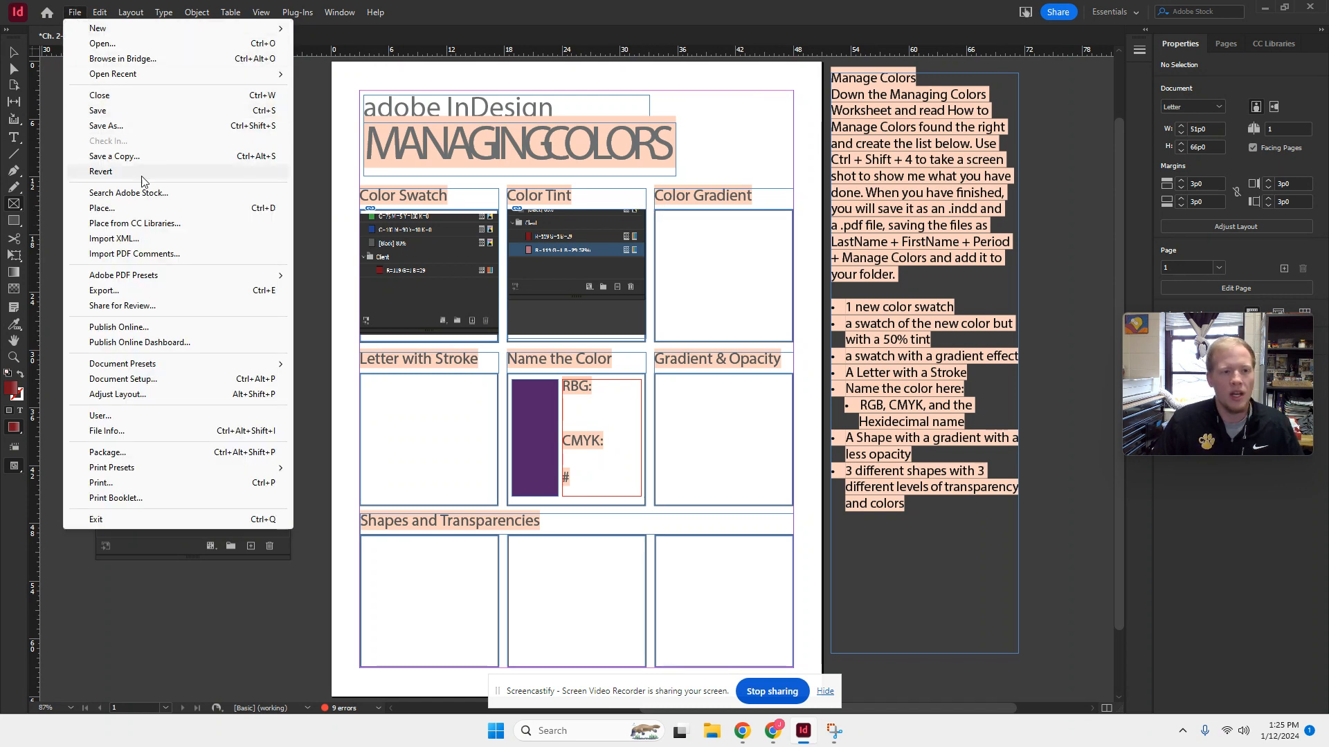
click(104, 209)
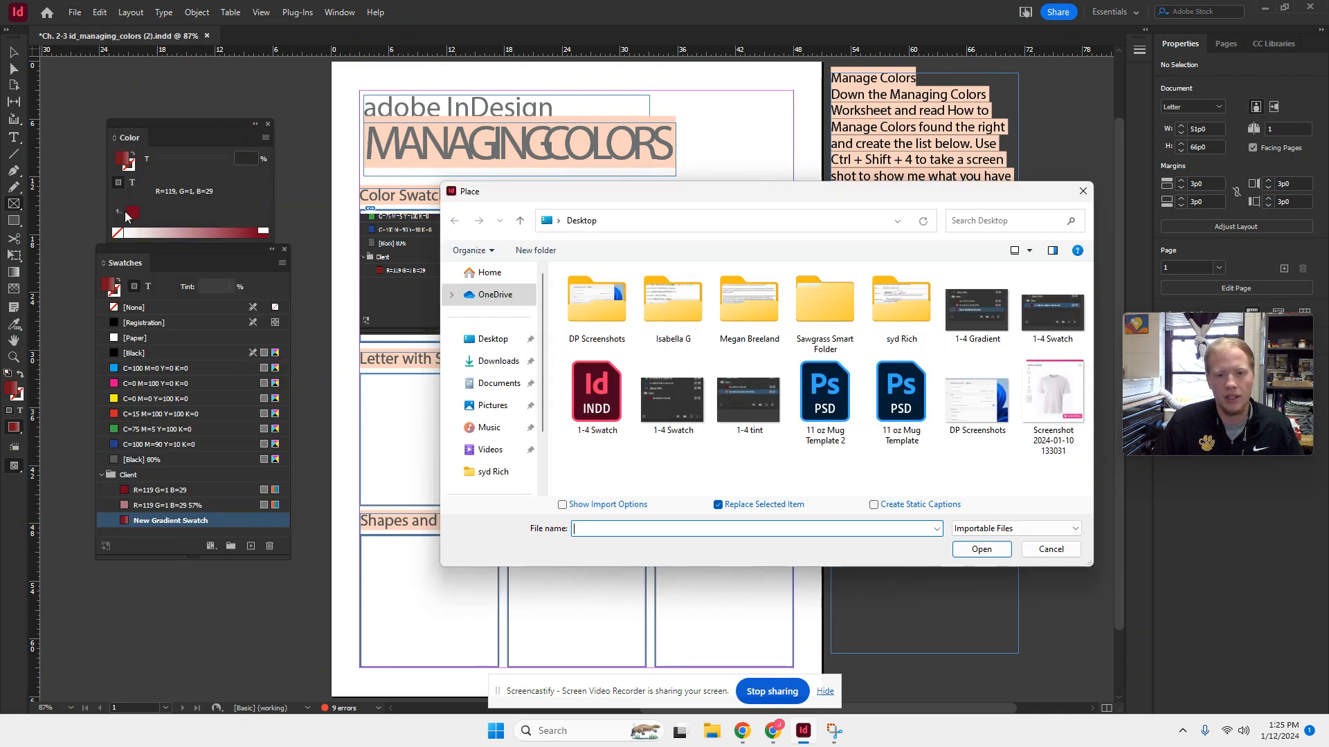
click(1000, 302)
click(989, 552)
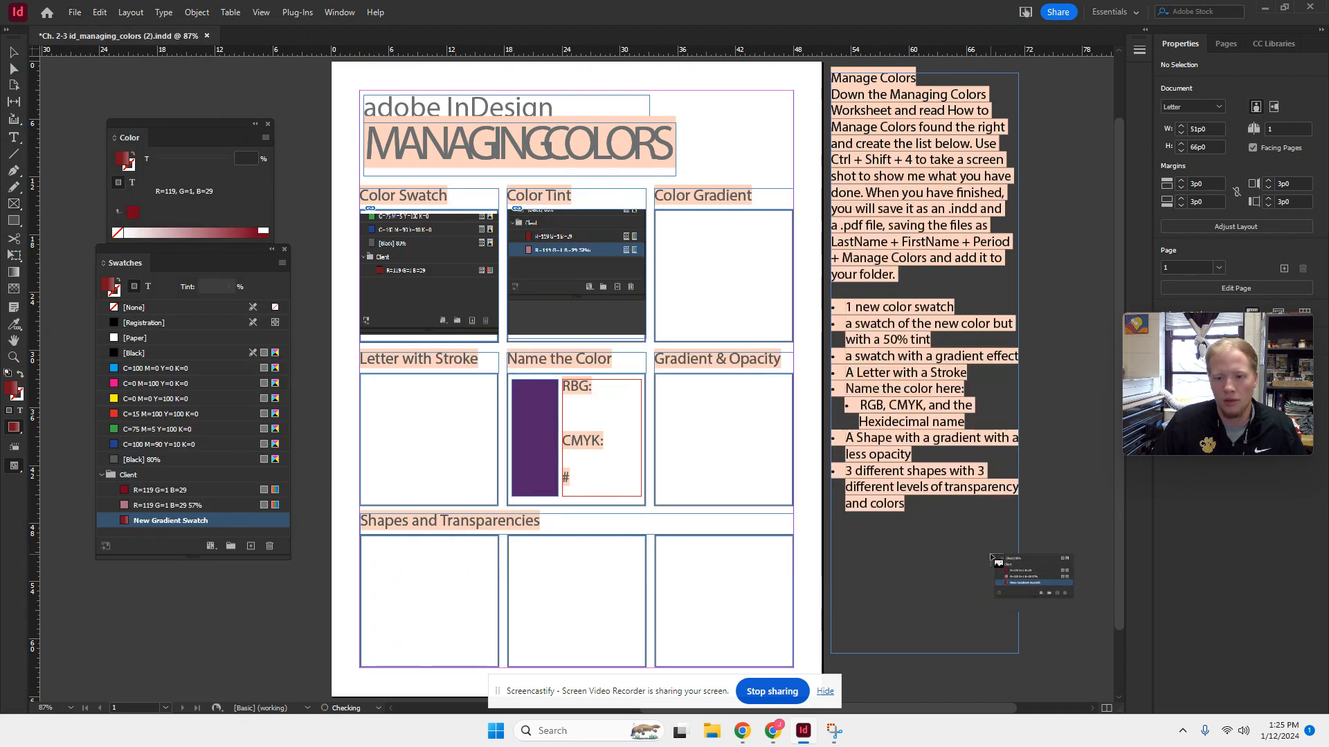
click(727, 264)
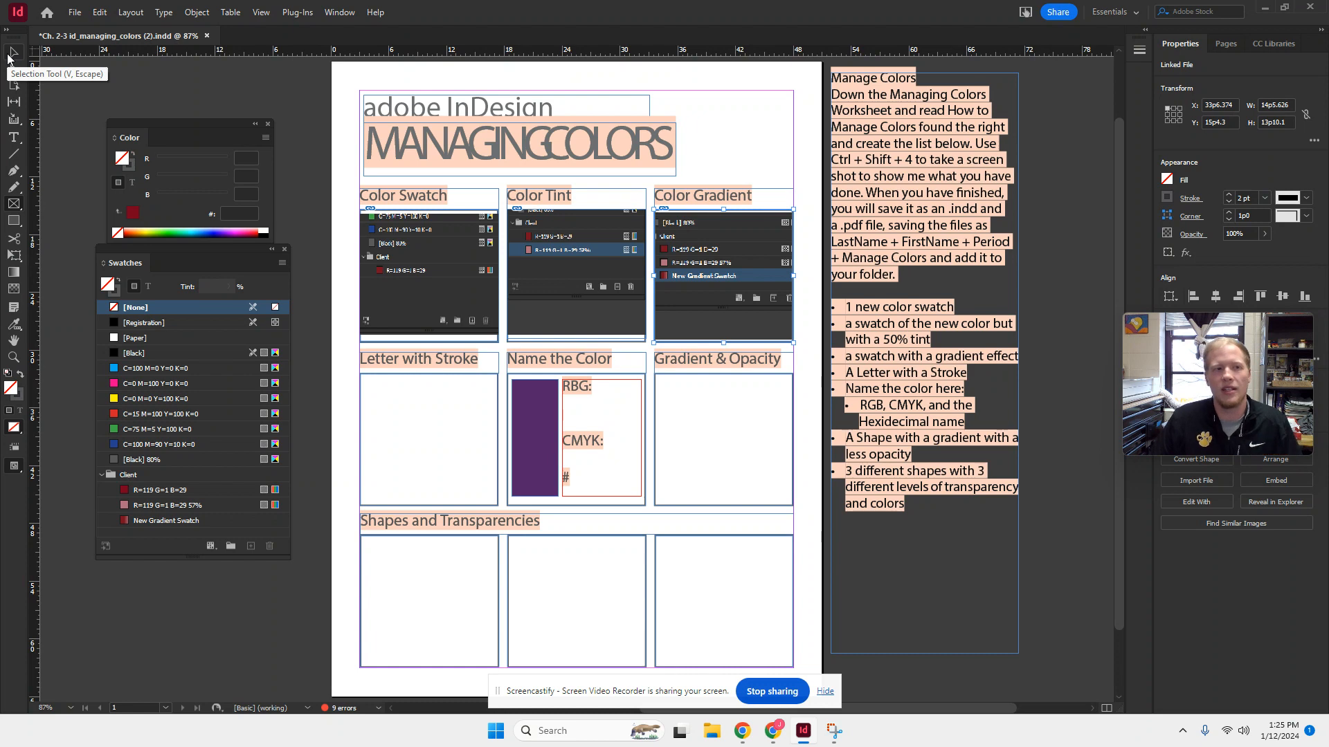
- Save the worksheet to the Desktop as an InDesign 2023 document named Ch. 1-4 Assignment pt.A and switch to the assignment document in Chrome
click(74, 12)
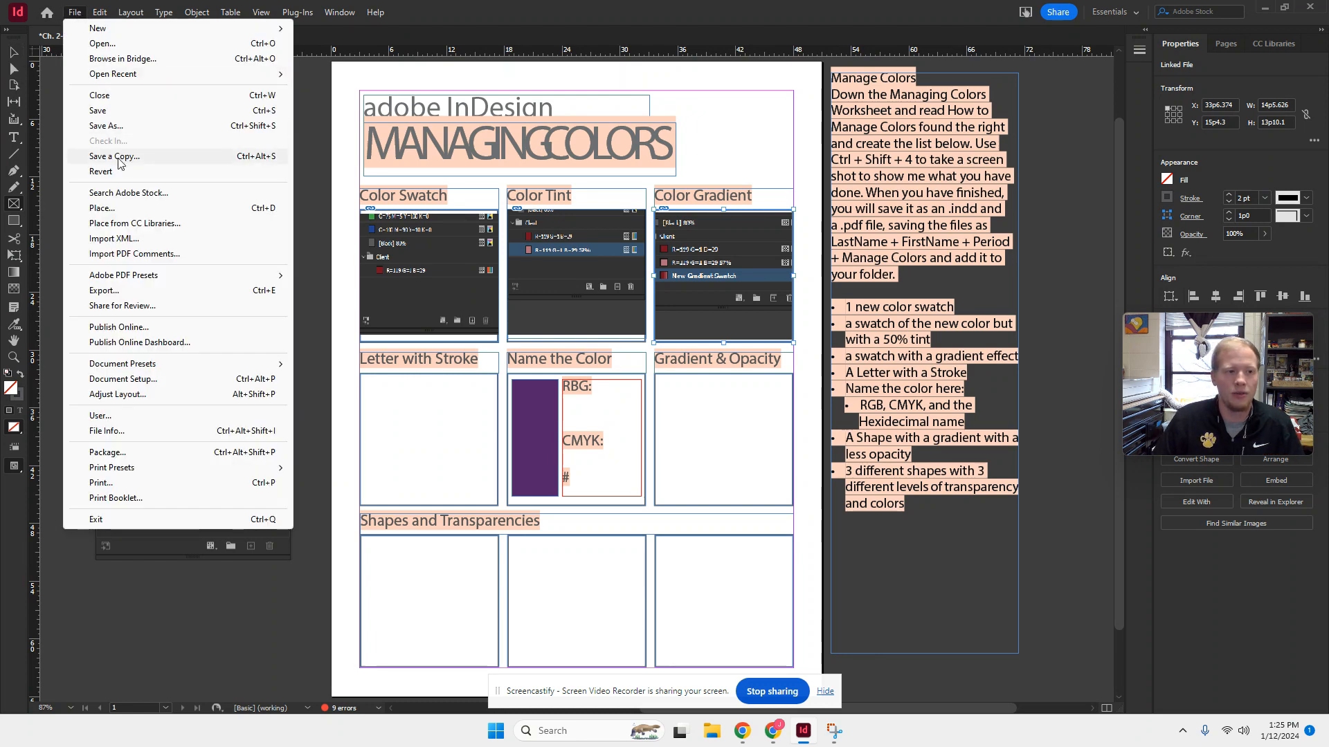
click(119, 125)
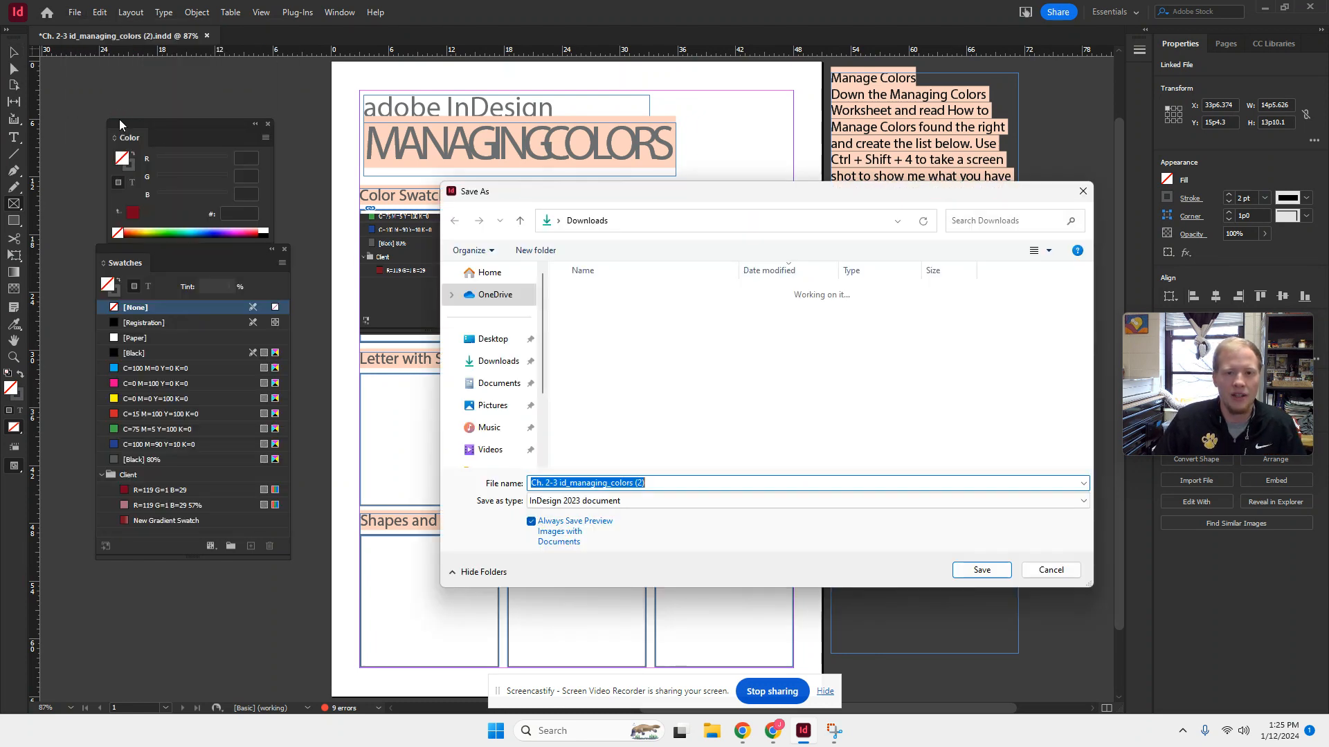
click(494, 341)
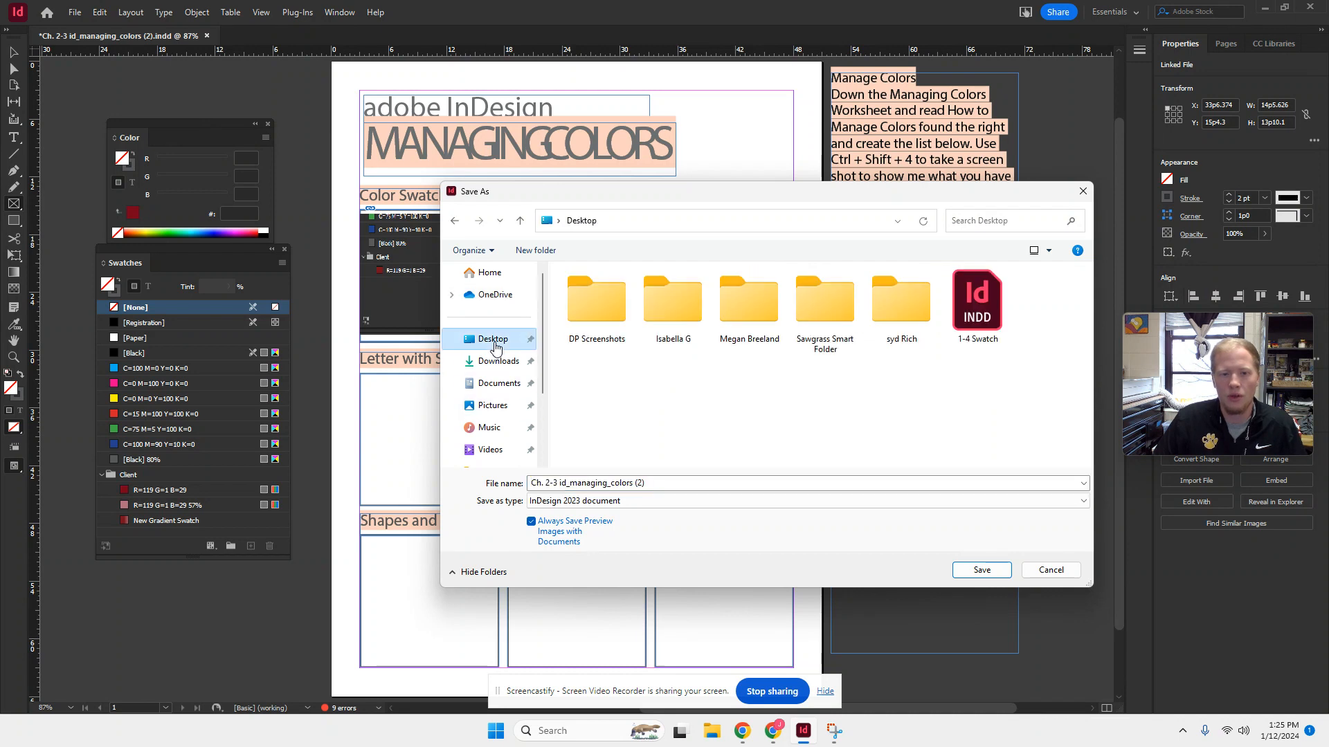
click(680, 482)
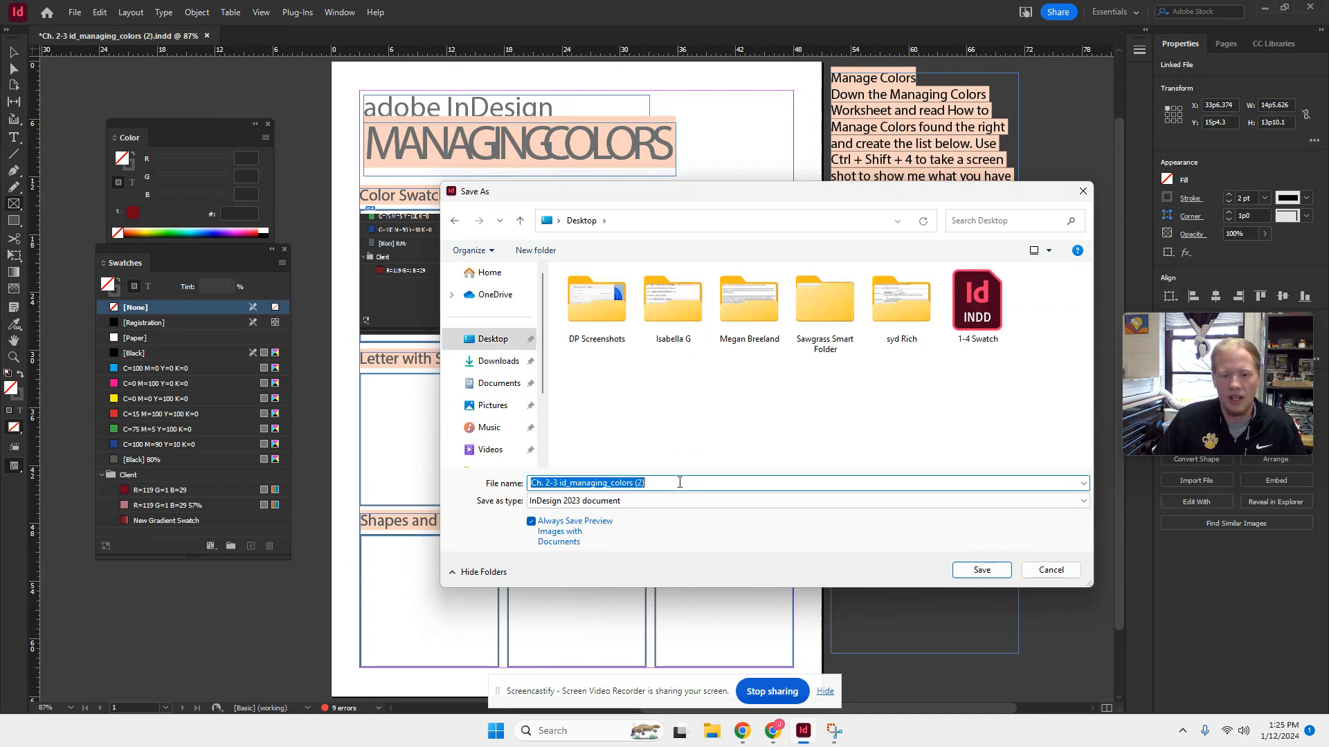
click(679, 483)
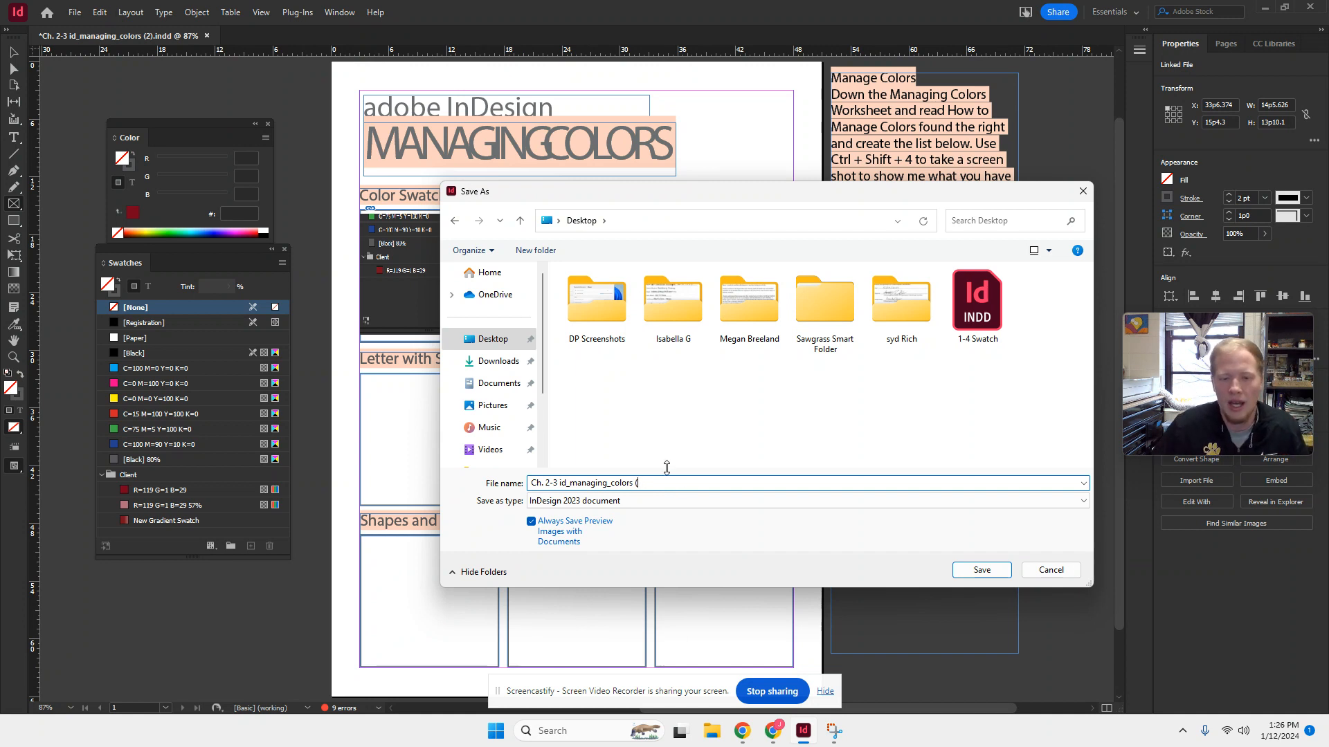
key(ctrl+a)
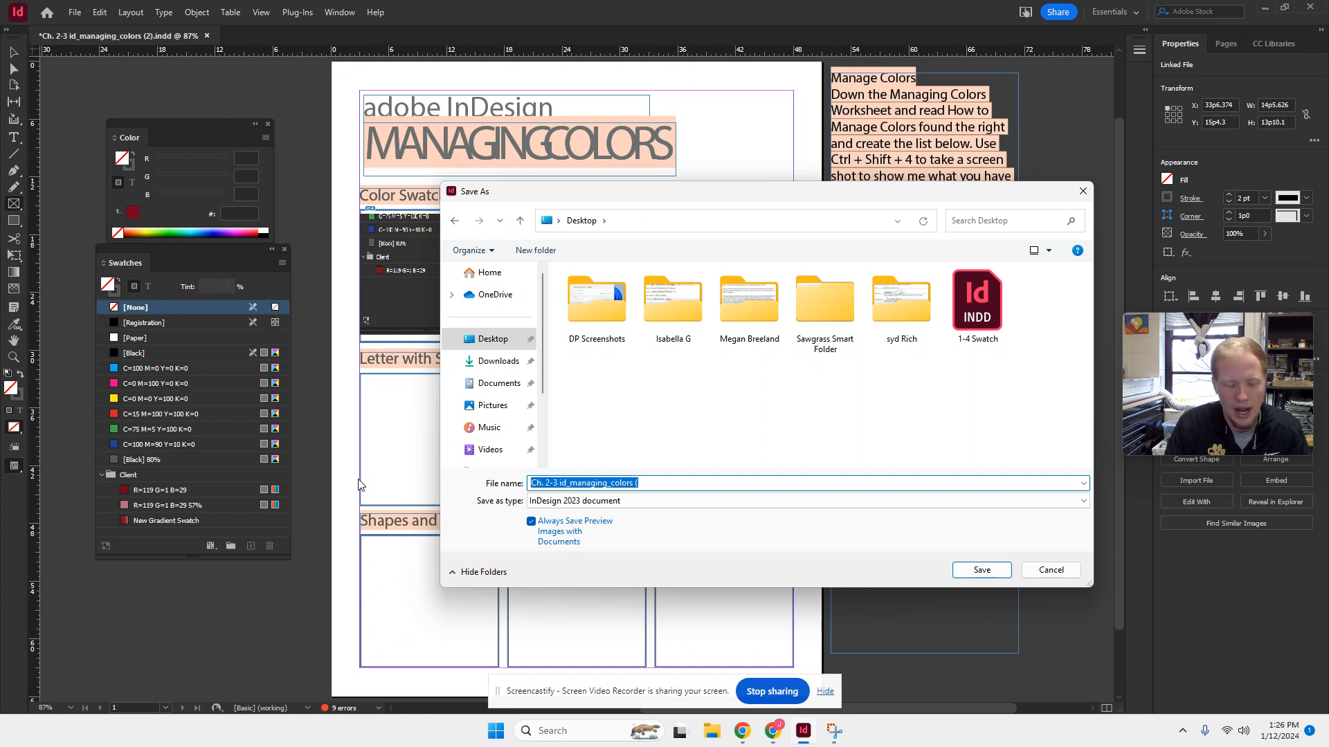
text(Ch. 1-4)
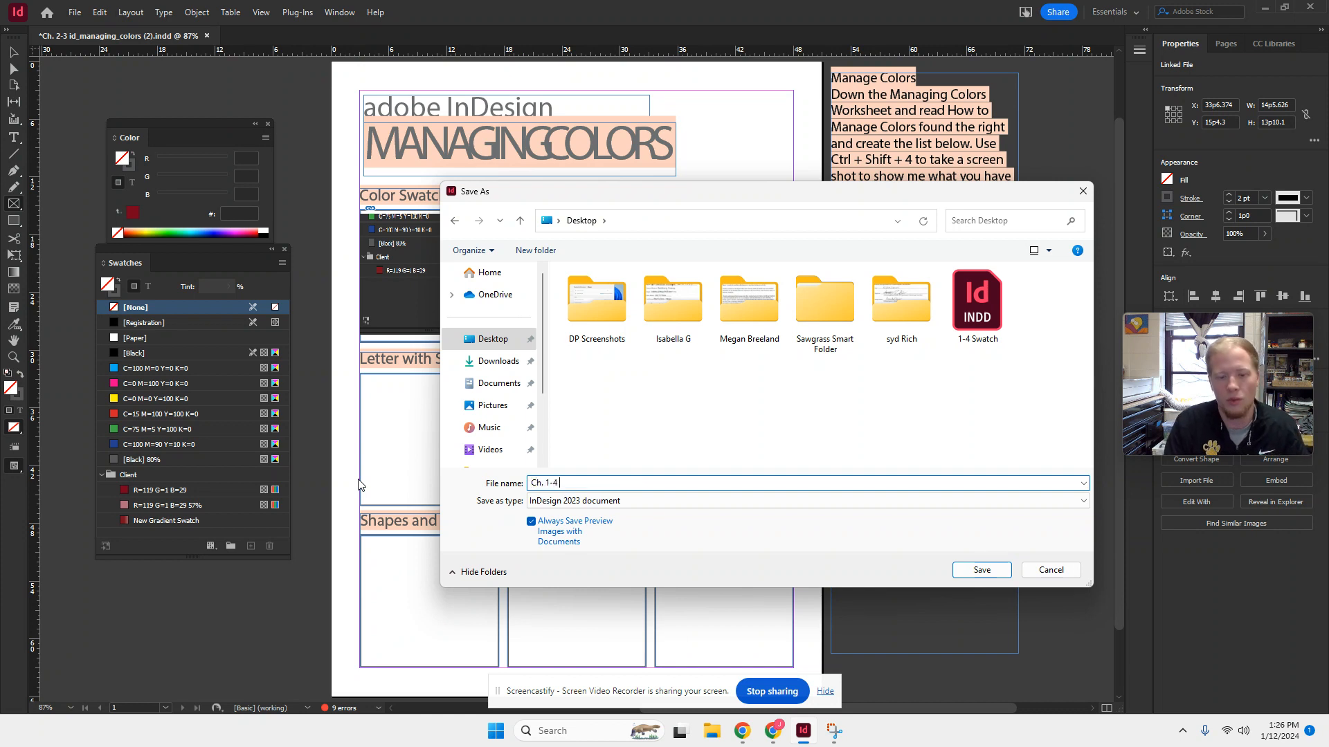
key(shift+F10)
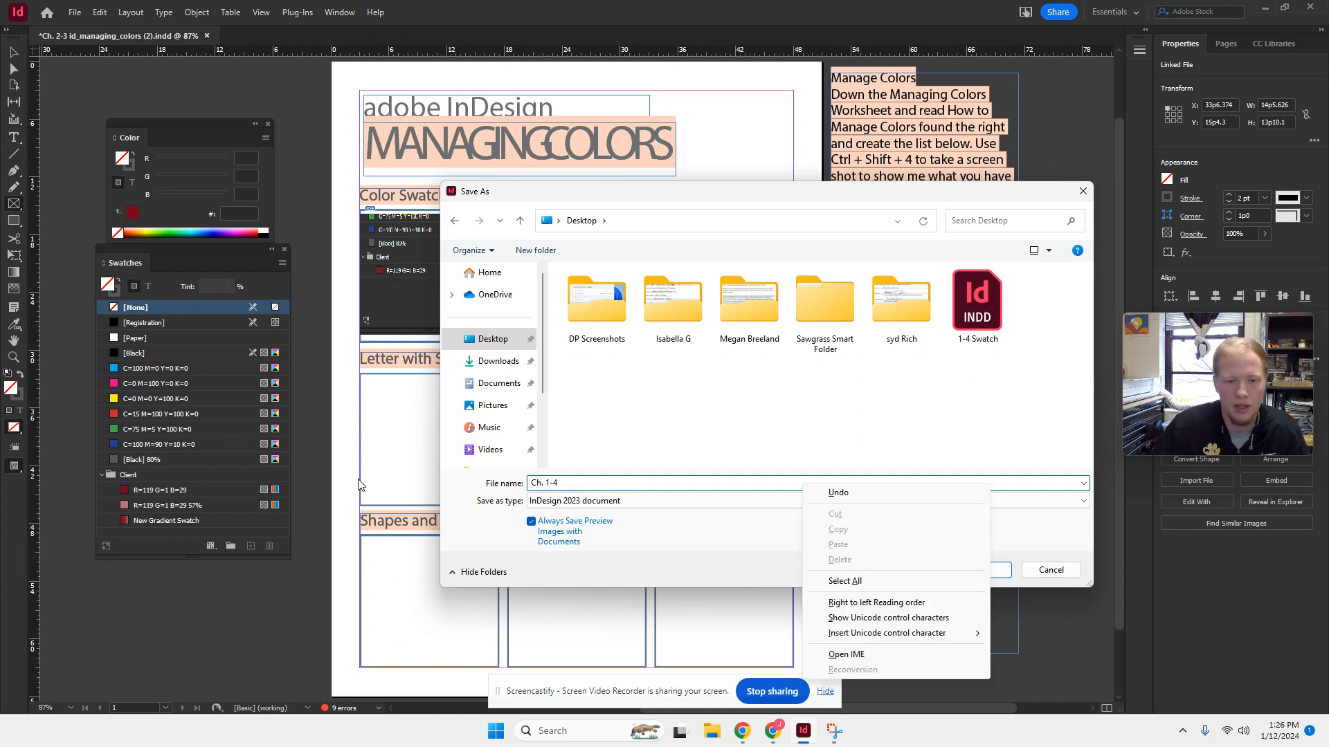
click(597, 482)
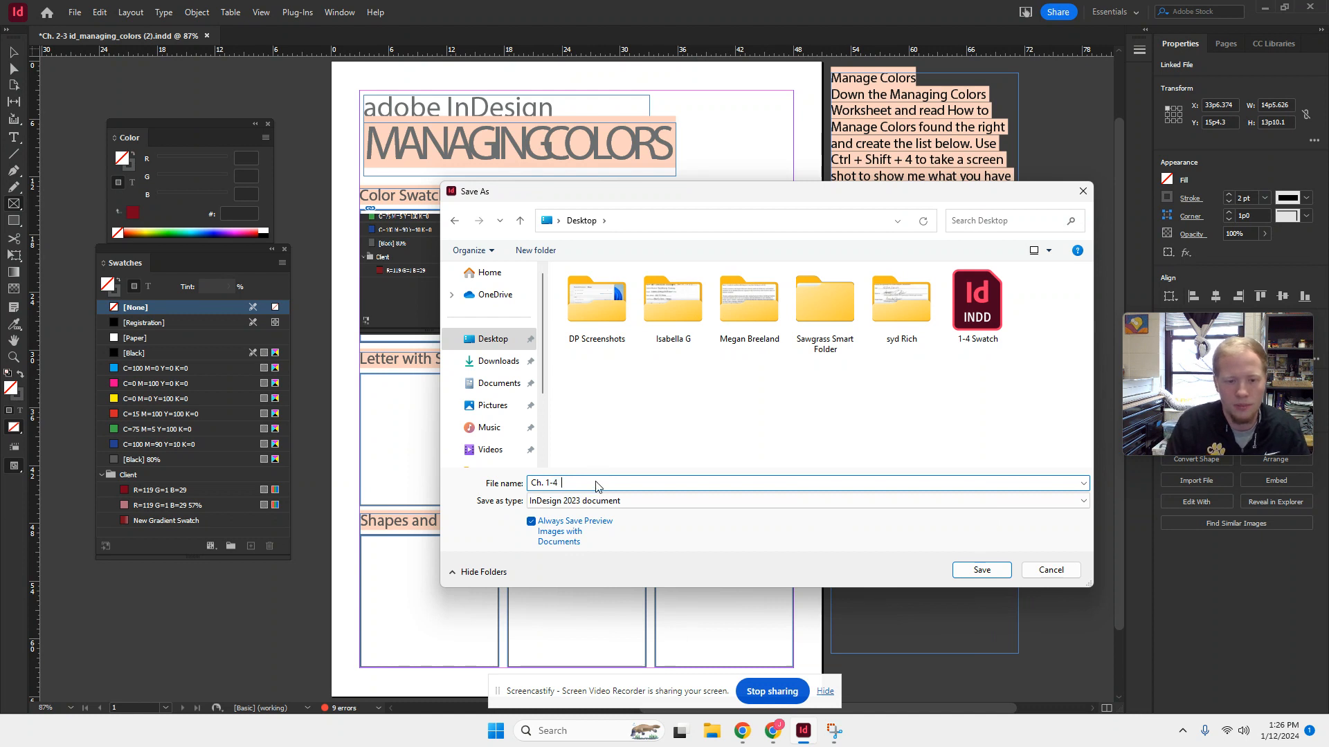
text(1-4  Assignme)
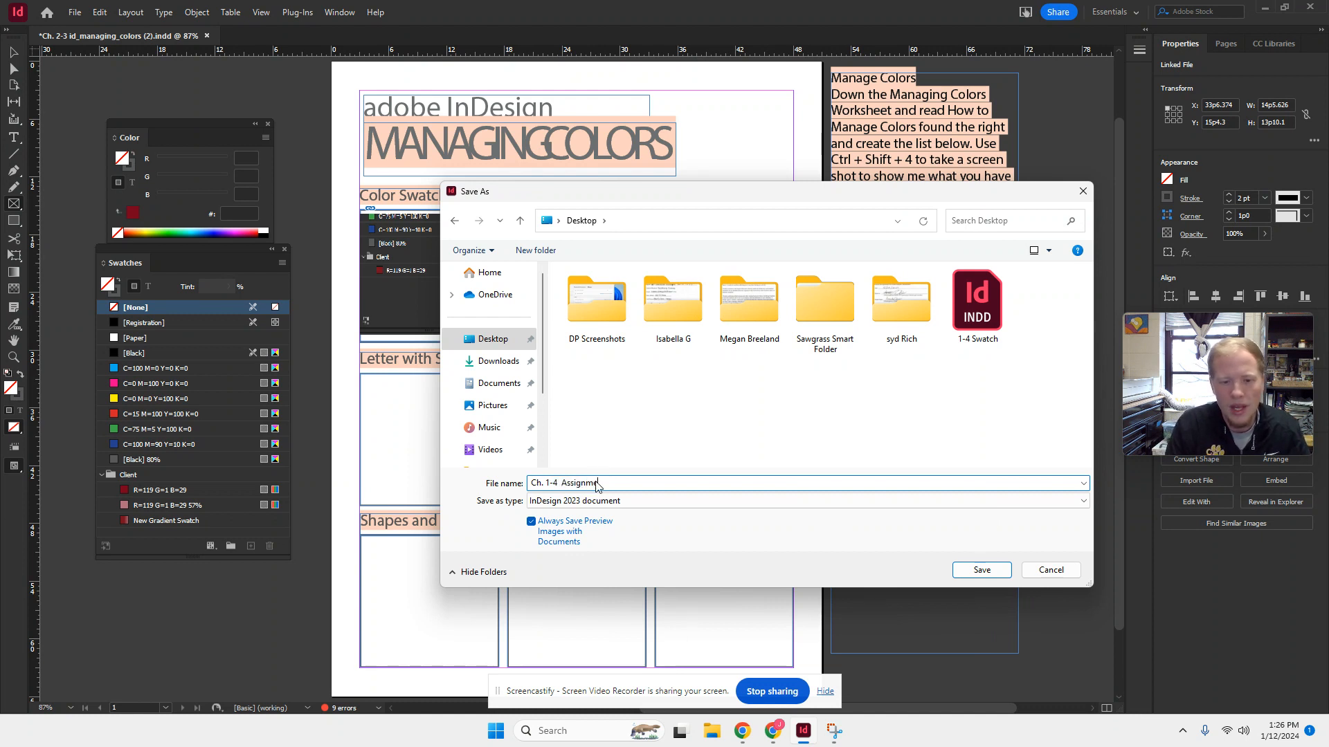
text(nt pt.1)
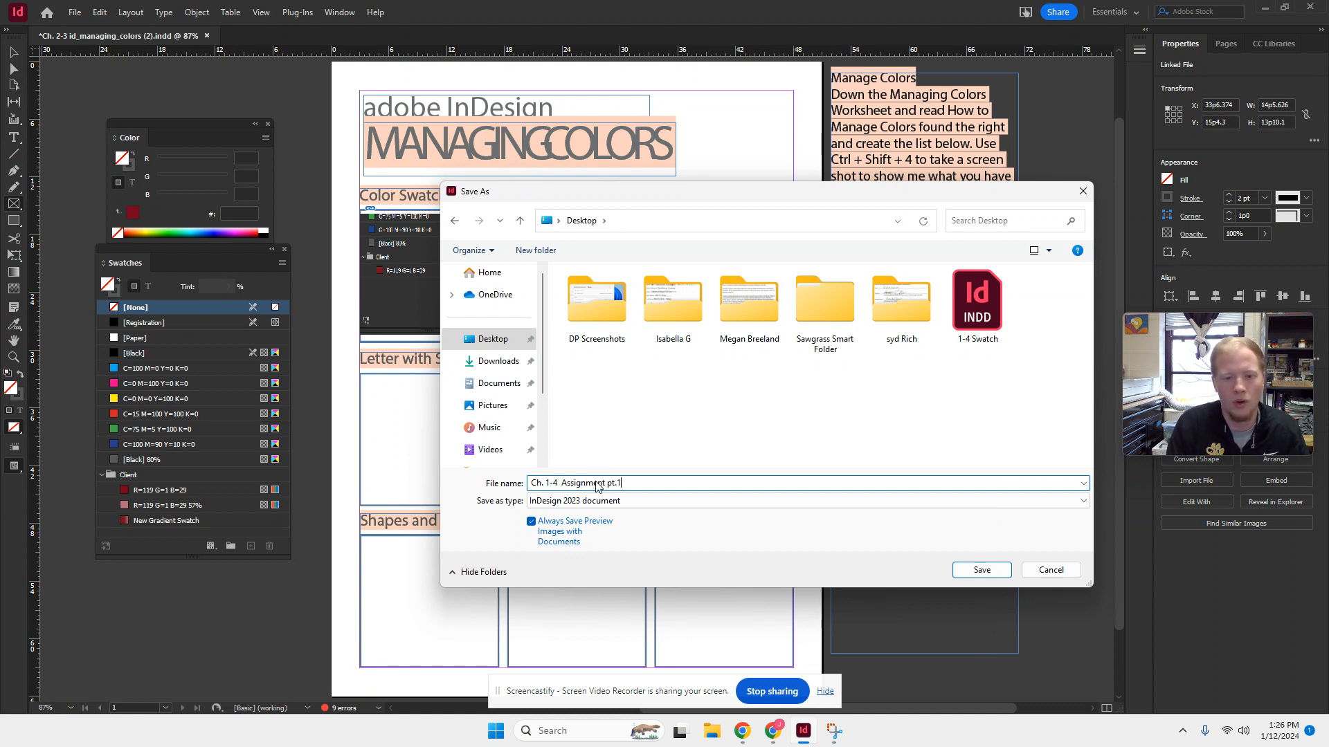
key(BackSpace)
text(A)
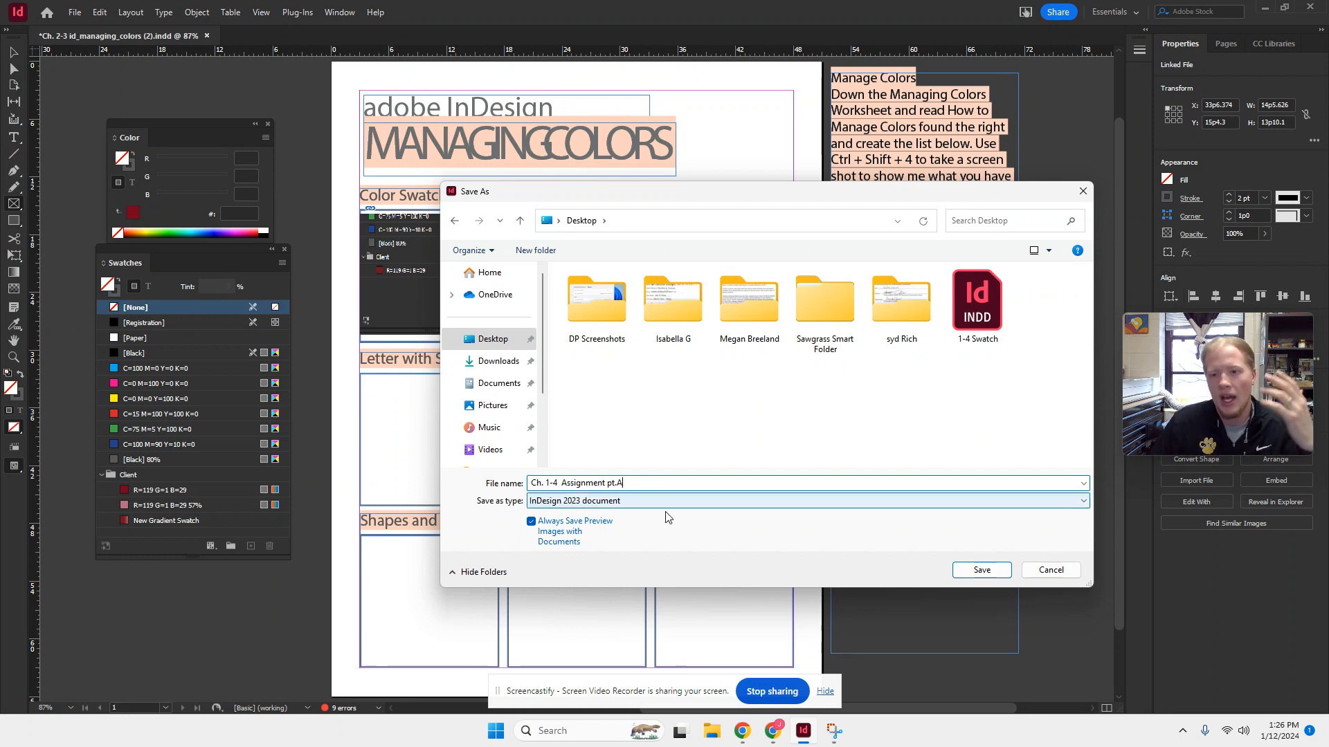
click(982, 569)
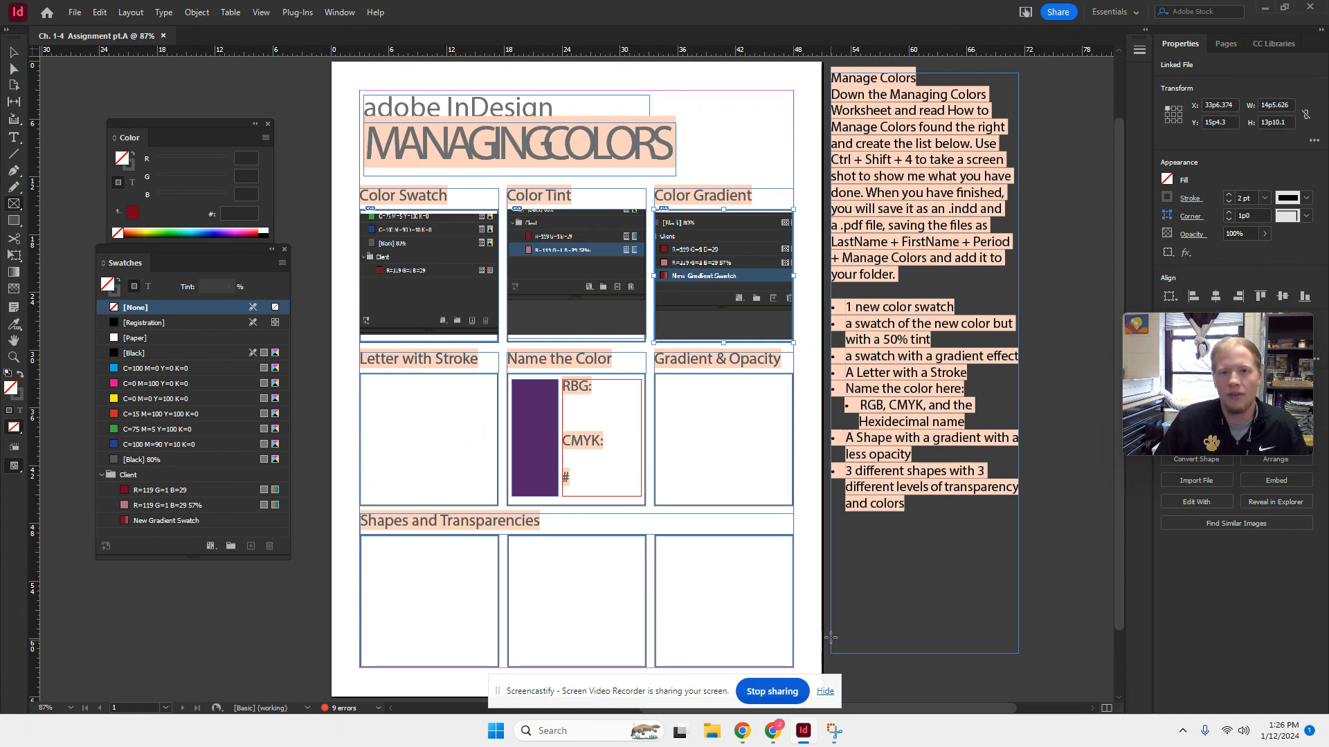
click(779, 735)
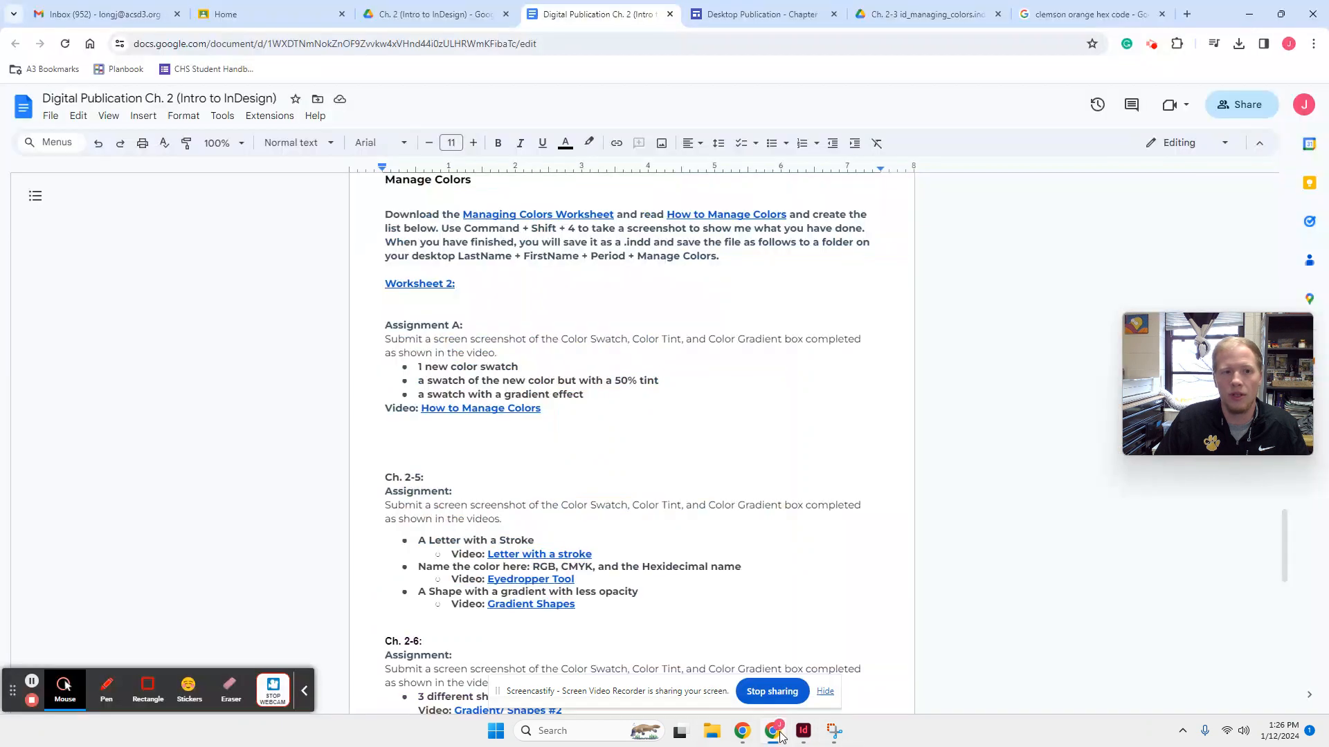